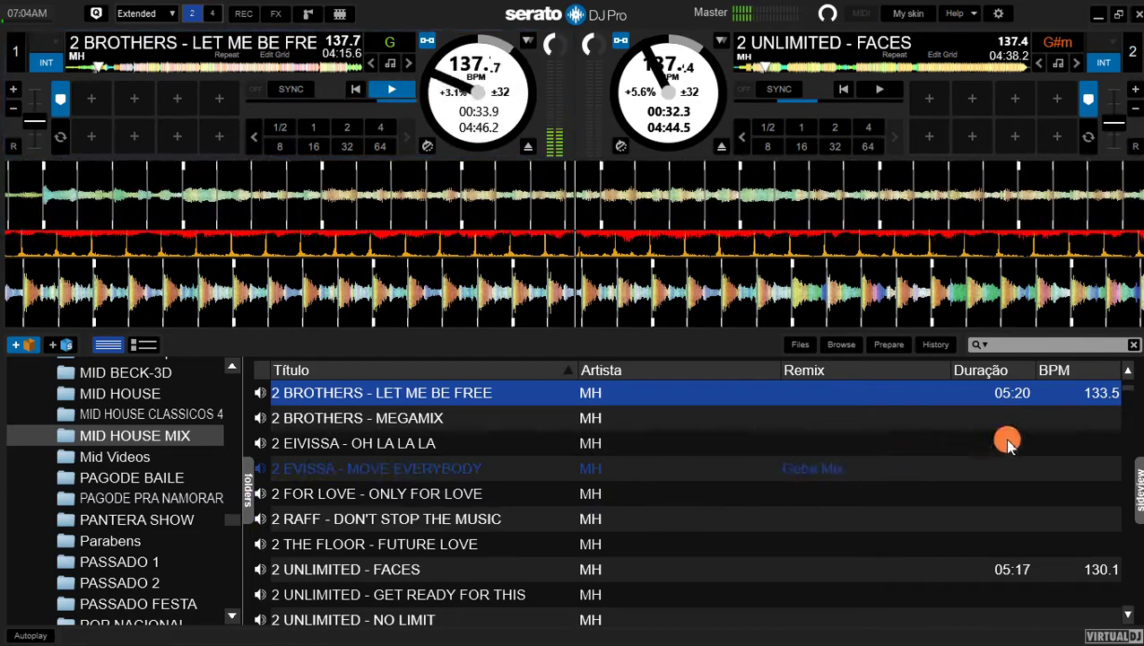
Step: Look through the MID HOUSE MIX tracks, from the 2 BROTHERS titles down to the BLACK & WHITE titles, for the next song
left_click(503, 495)
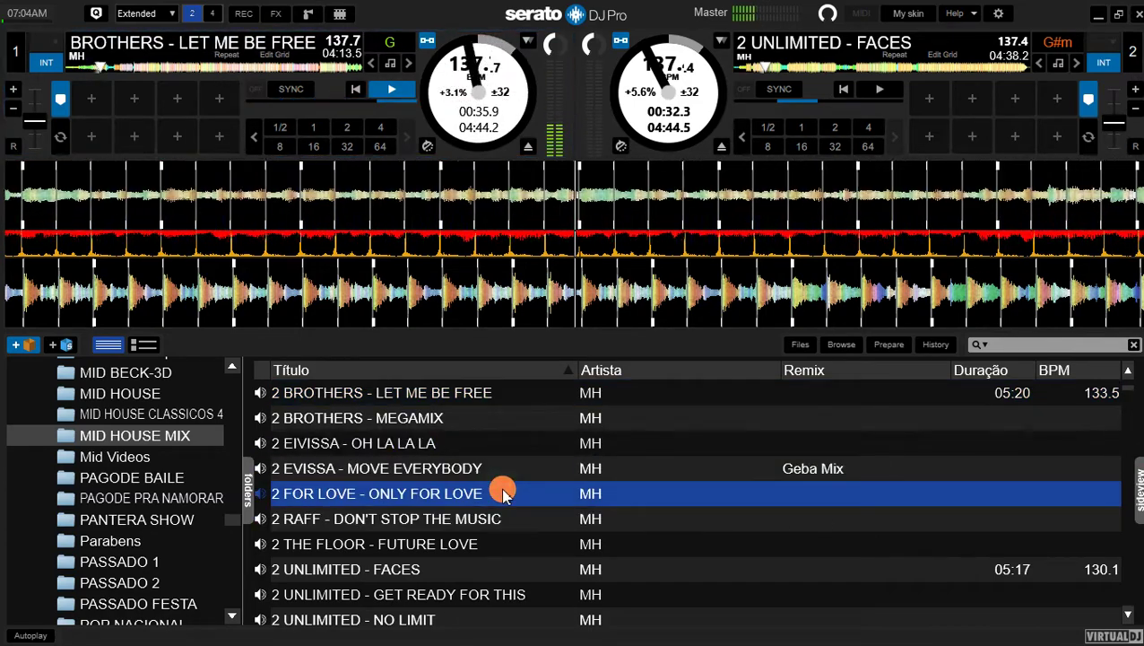
key("Up")
key("Up")
key("Up")
key("Up")
key("Up")
key("Up")
key("Up")
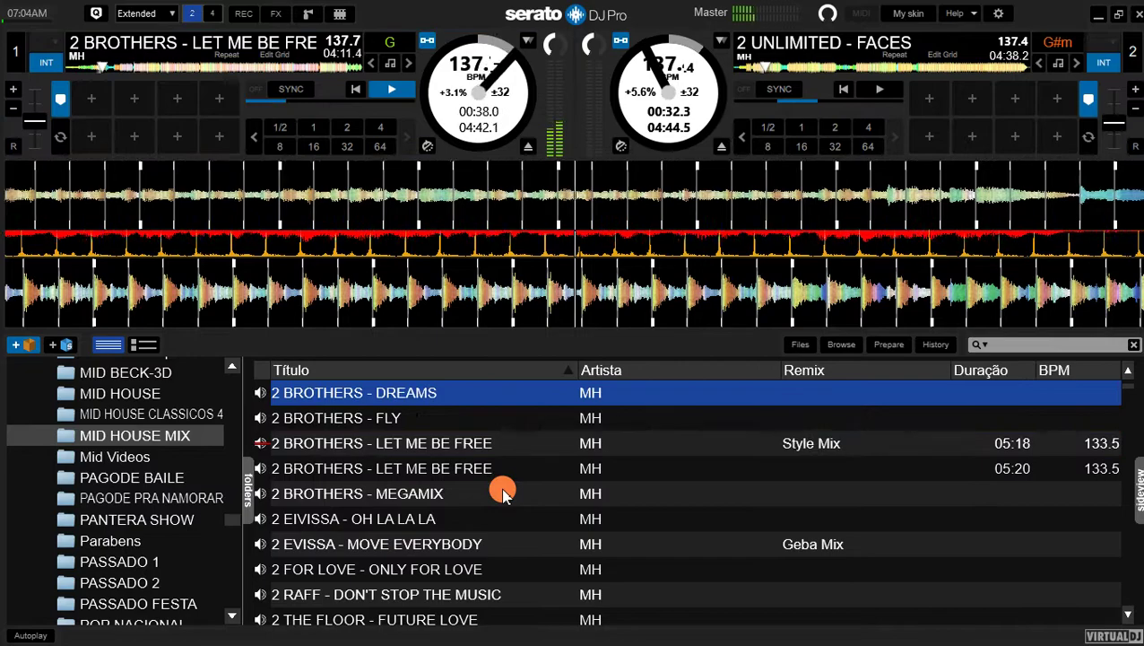
key("Down")
key("Down")
key("Down")
key("Down")
key("Down")
key("Down")
key("Down")
key("Down")
key("Down")
key("Down")
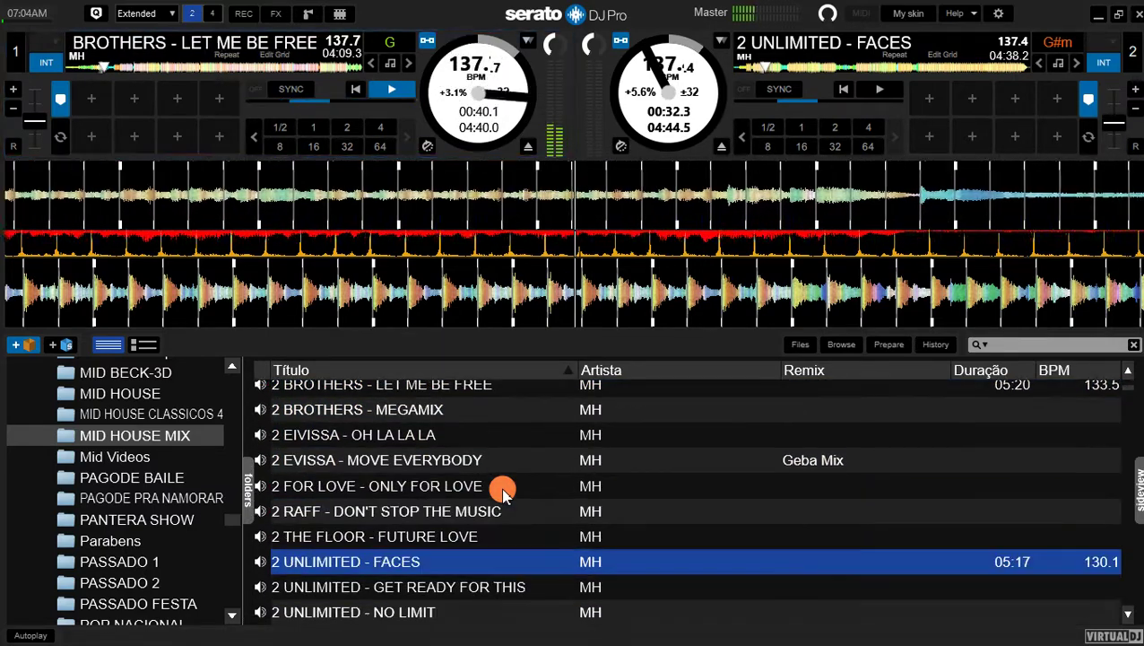
key("Down")
key("Down")
key("Down")
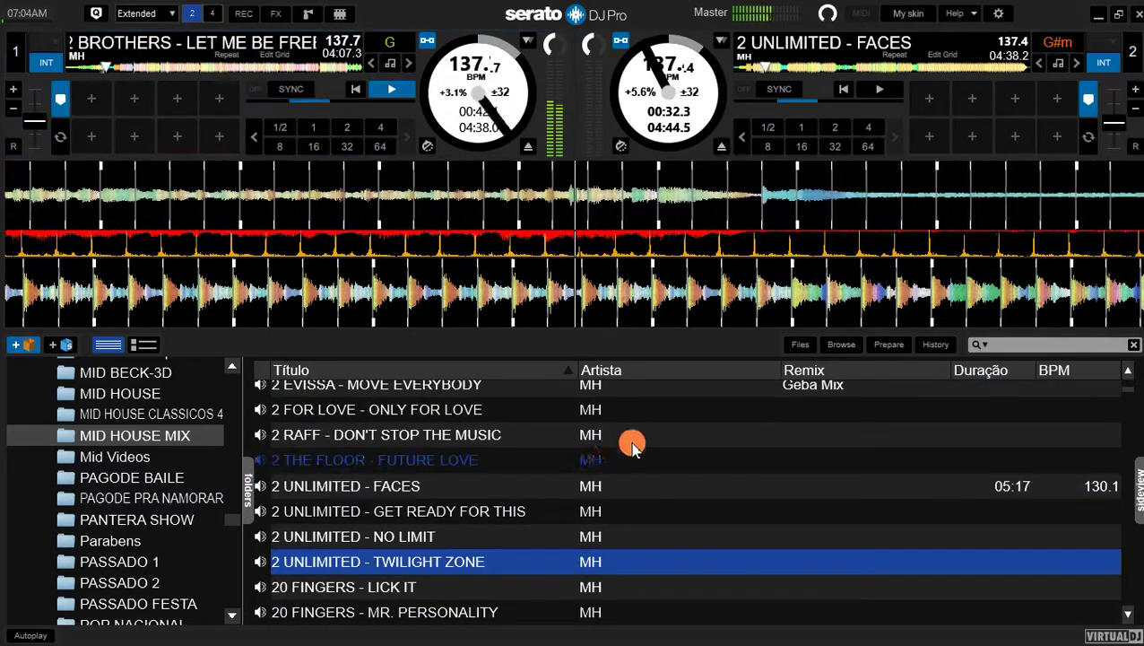
key("Down")
key("Down")
key("Down")
key("Down")
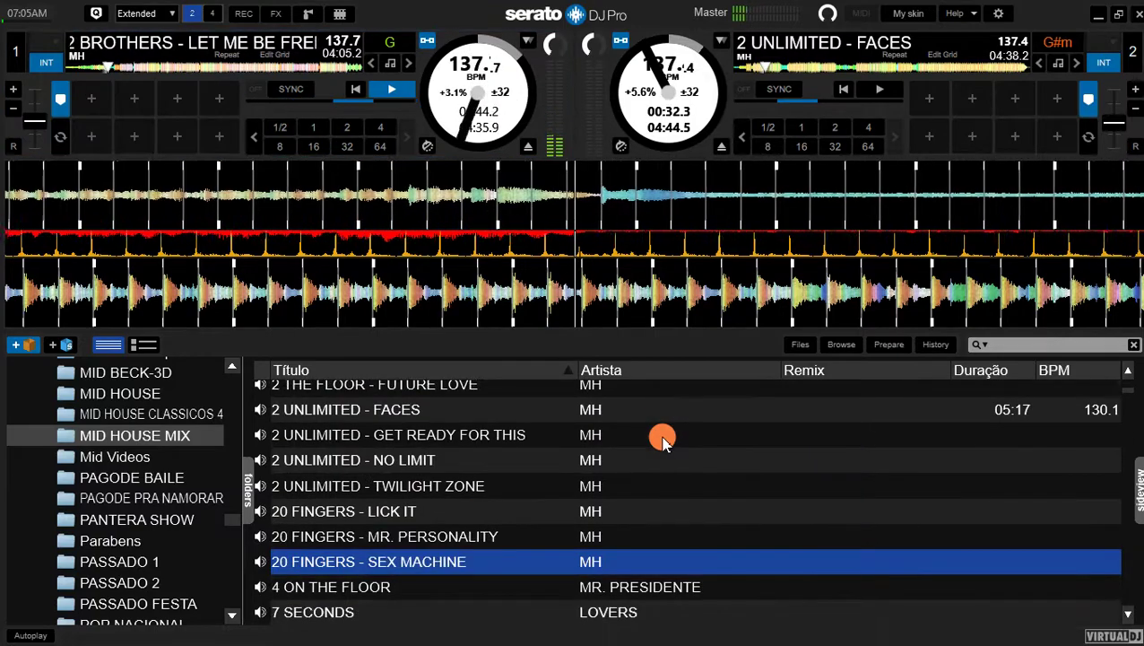
key("Down")
key("Down")
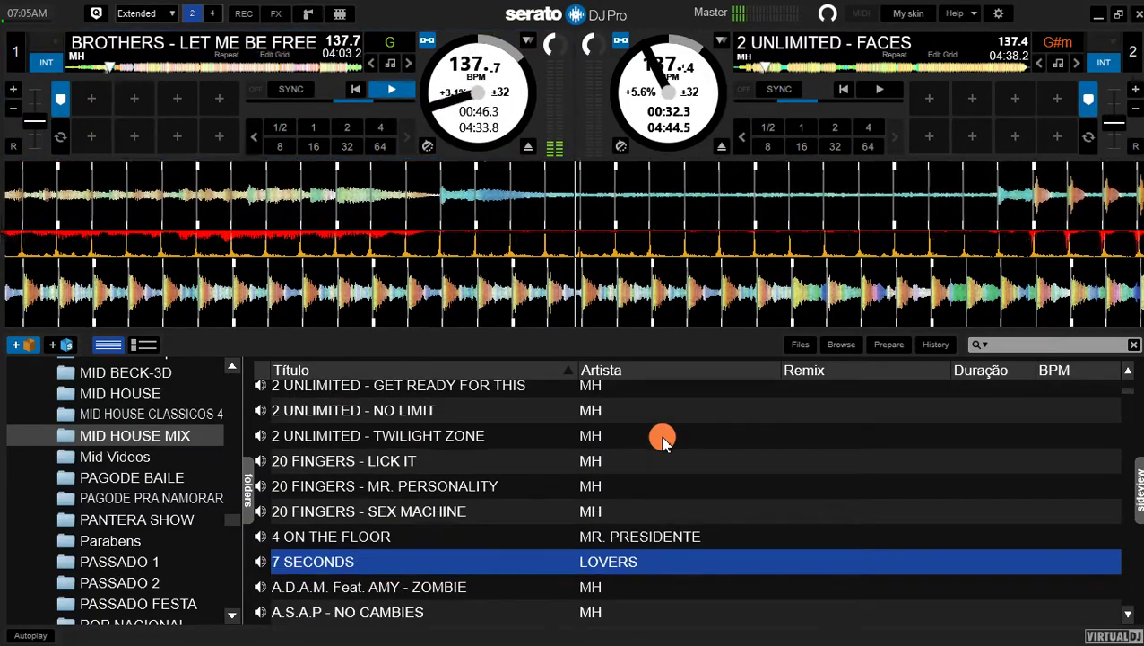
key("Down")
key("Down")
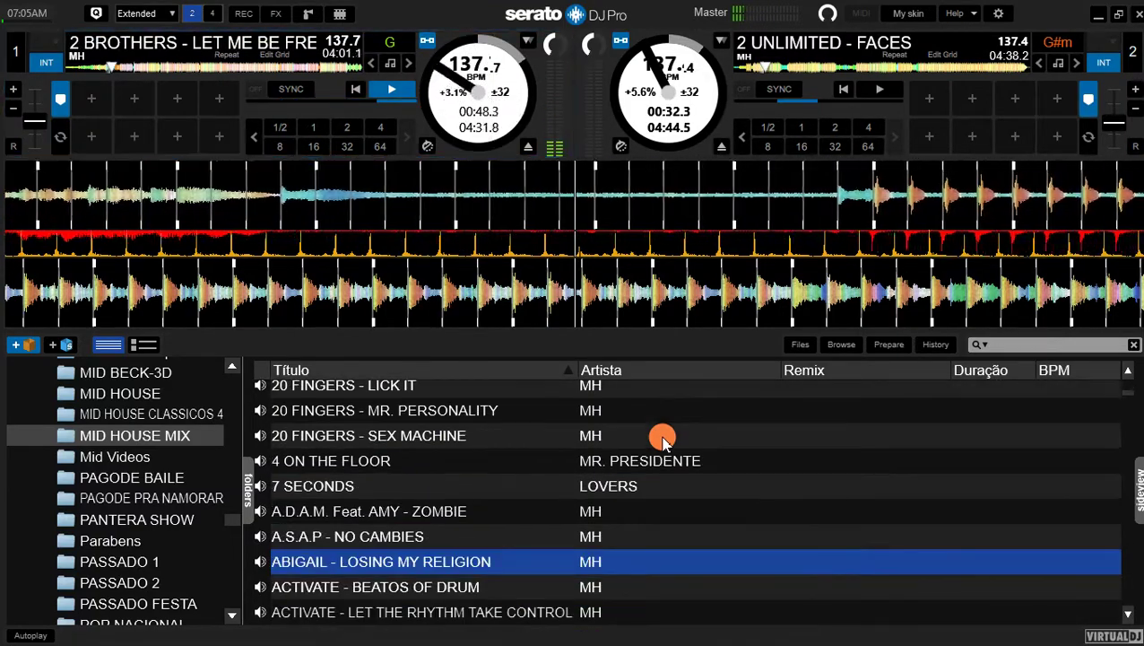
key("Down")
key("Down")
key("Down")
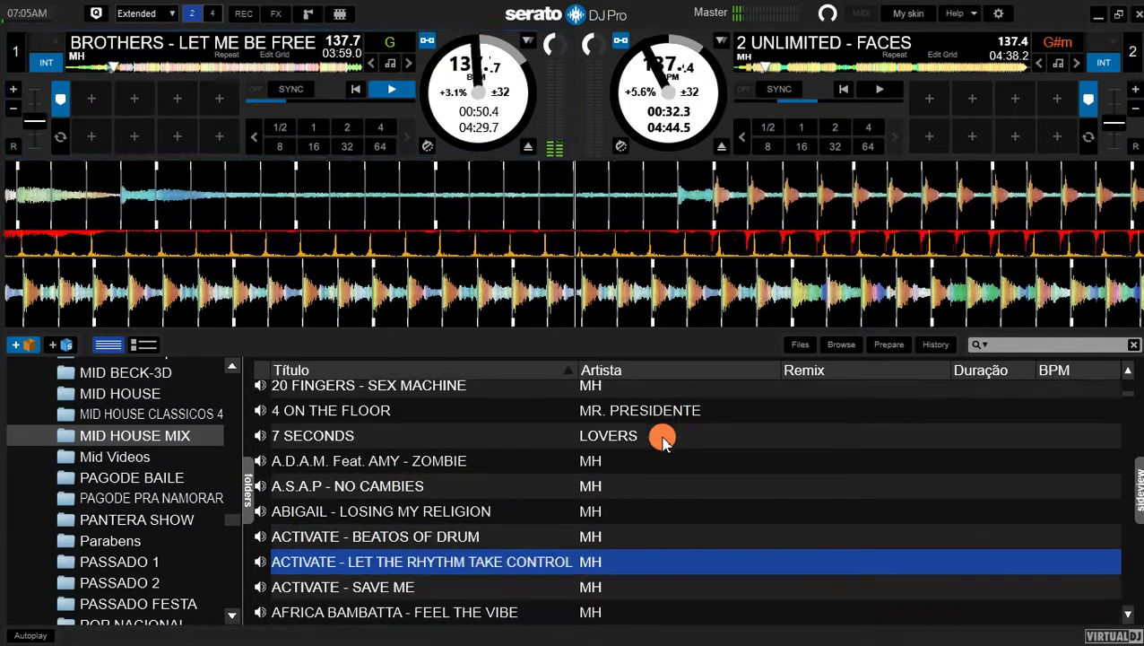
key("Down")
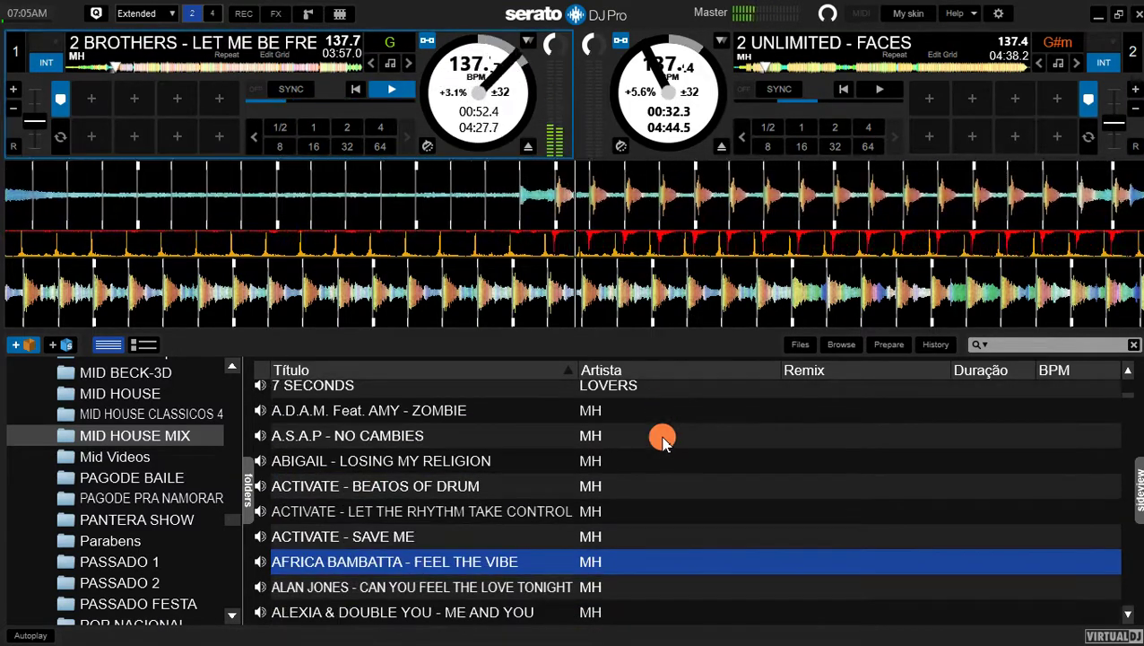
key("Down")
key("Down")
key("Down")
key("Down")
key("Down")
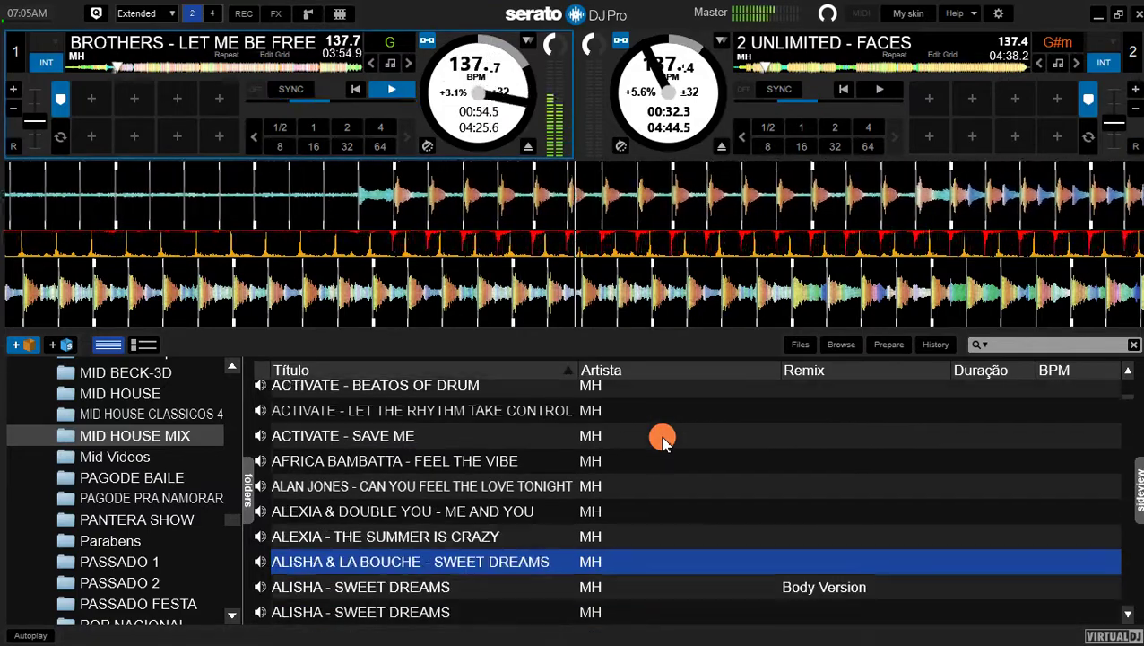
key("Down")
key("Down")
key("Down")
key("Down")
key("Down")
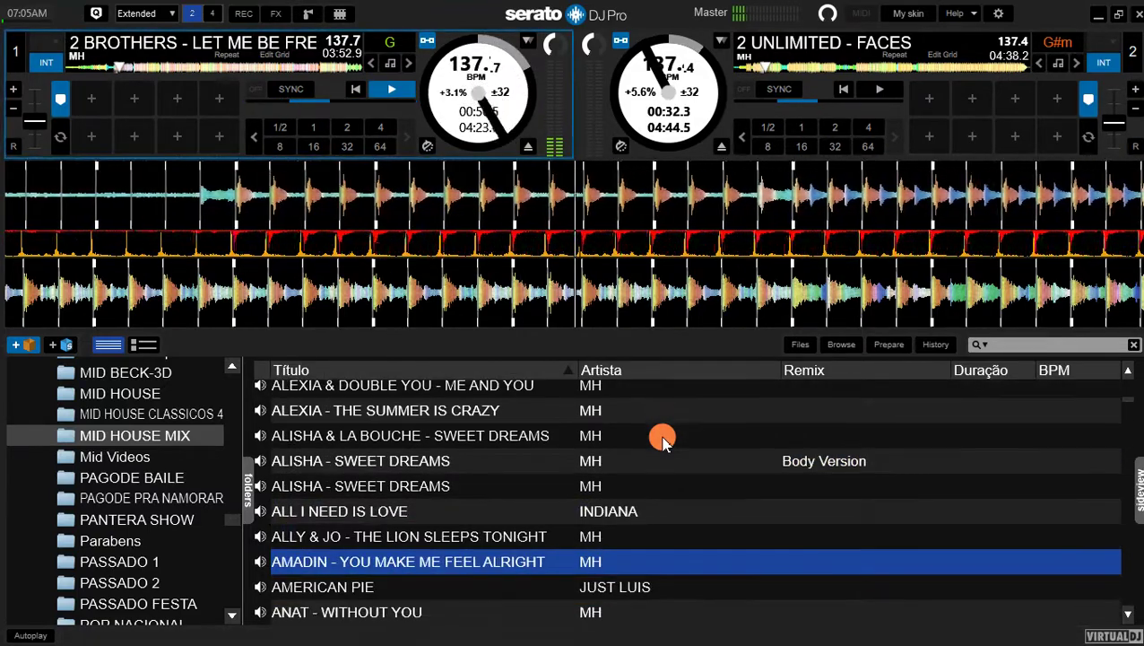
key("Down")
key("Down")
key("Down")
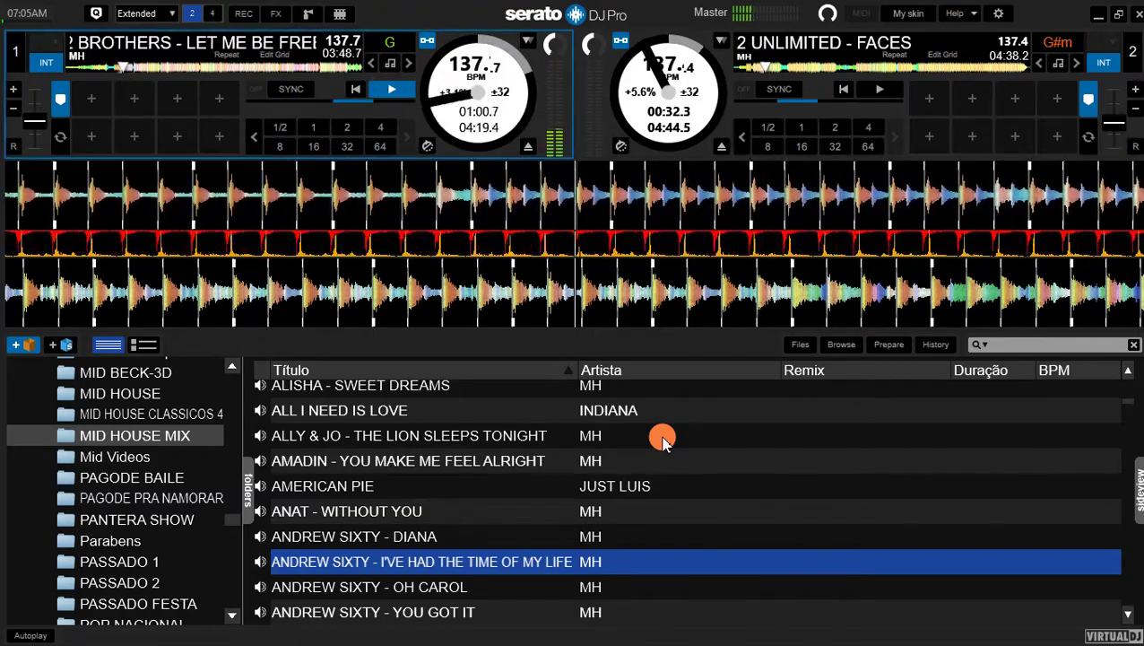
key("Down")
key("Down")
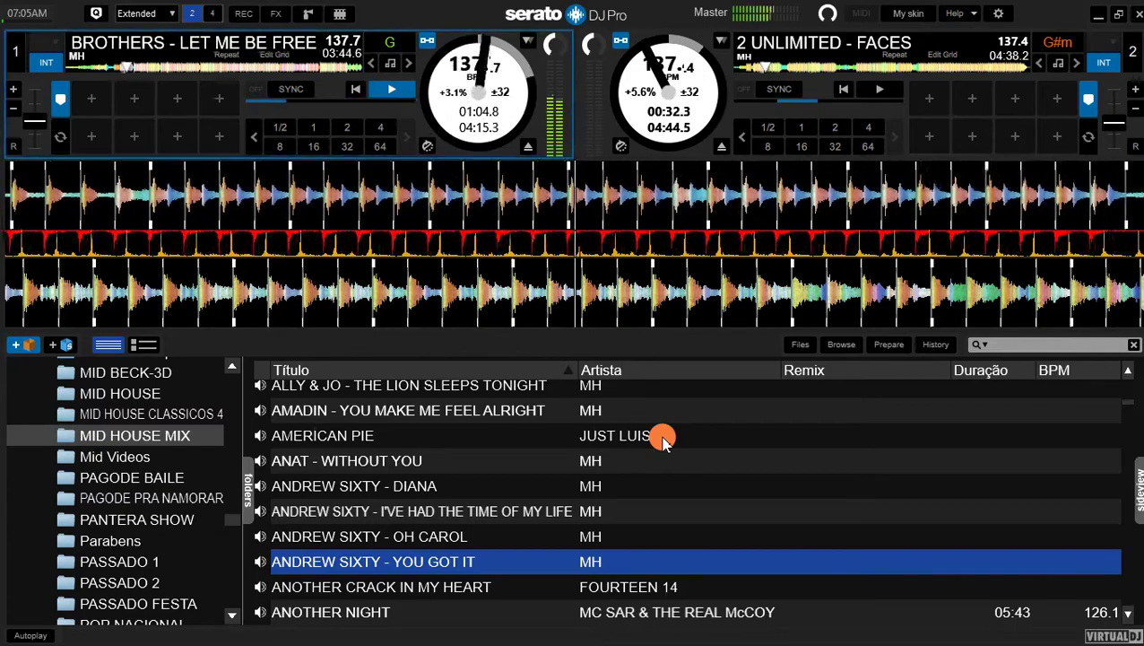
key("Down")
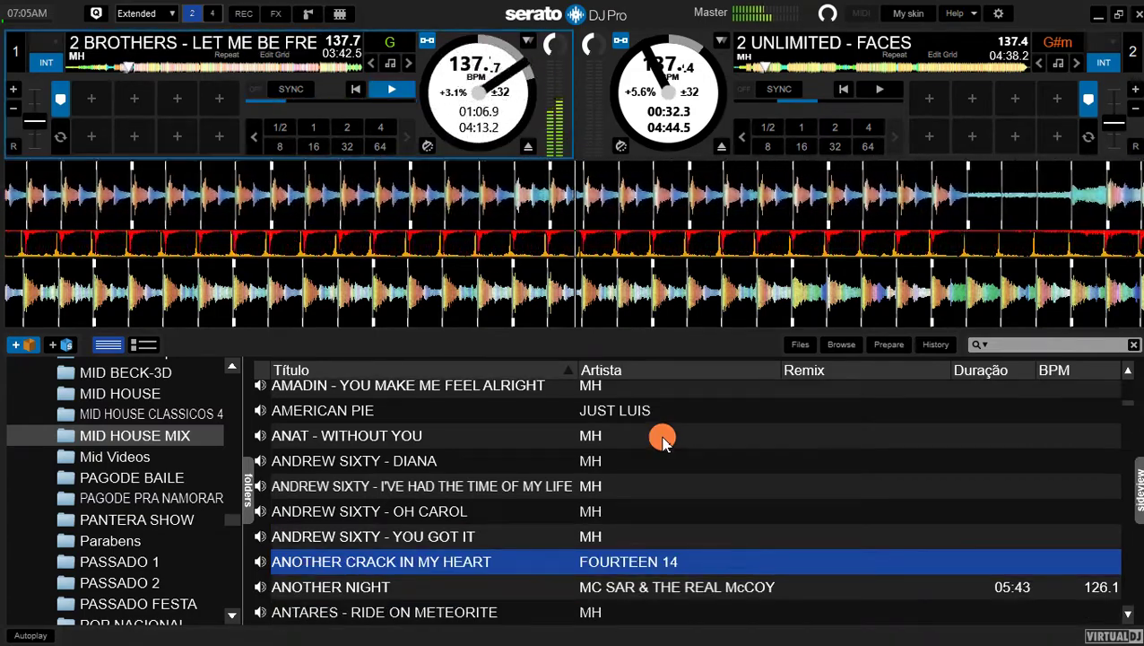
key("Down")
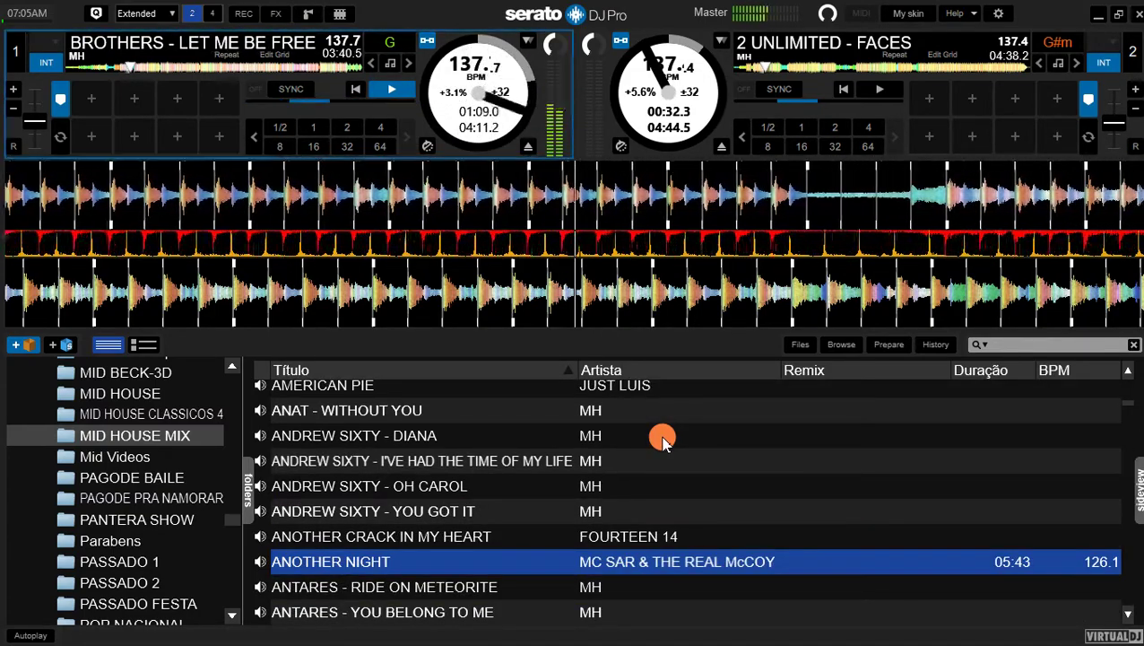
key("Down")
key("Down")
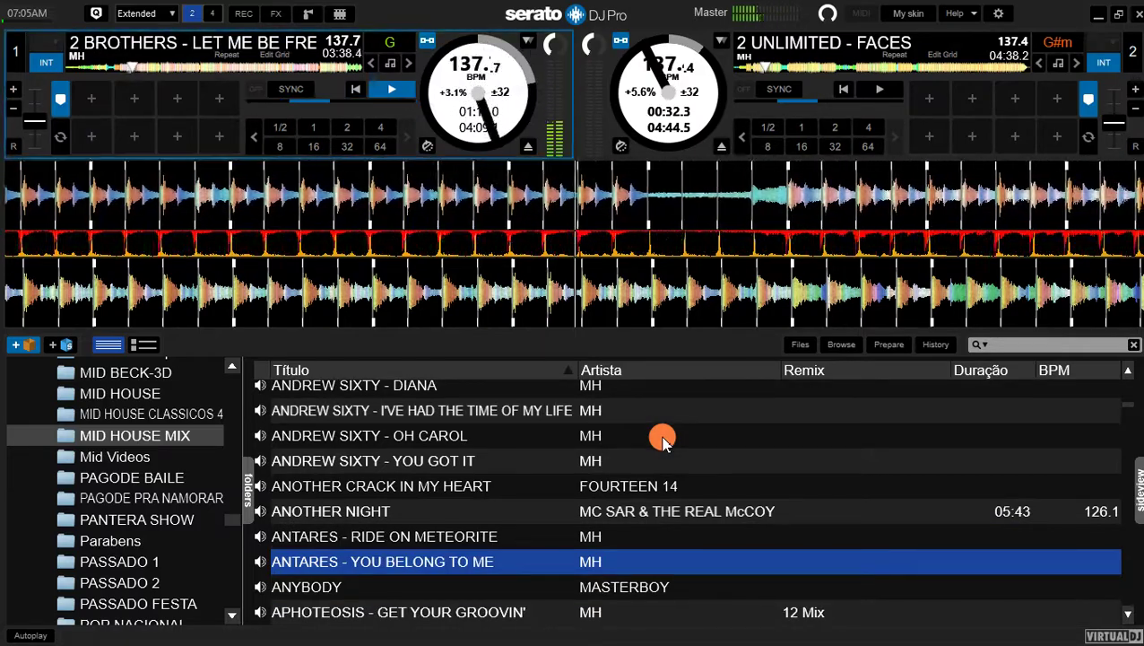
key("Down")
key("Down")
key("Down")
key("Down")
key("Down")
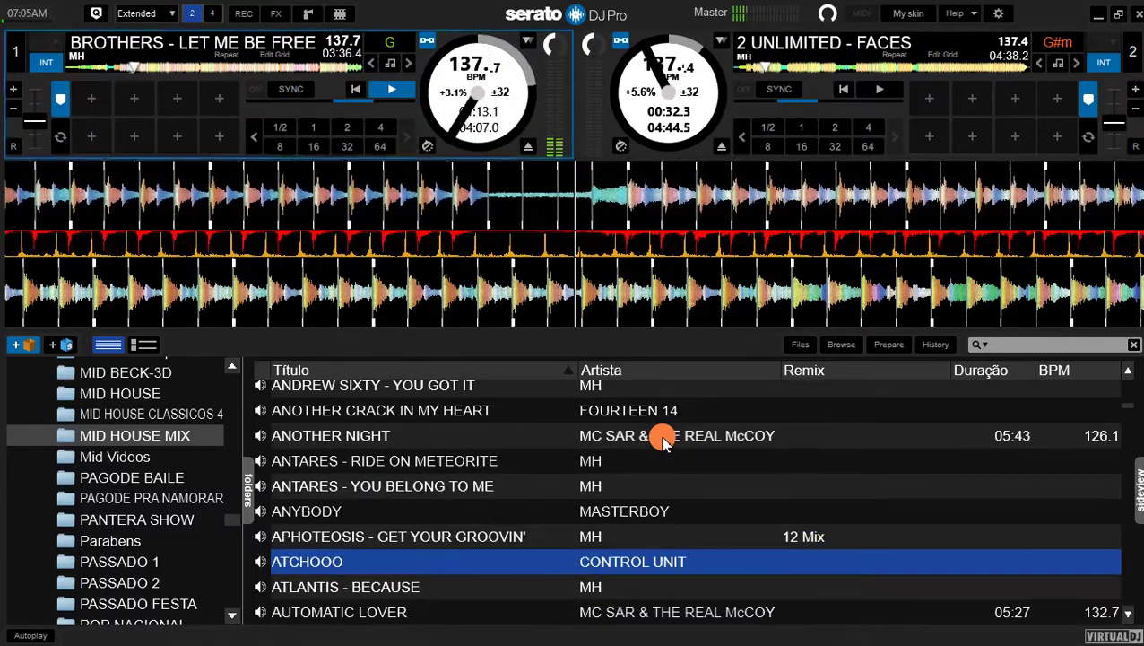
key("Down")
key("Down")
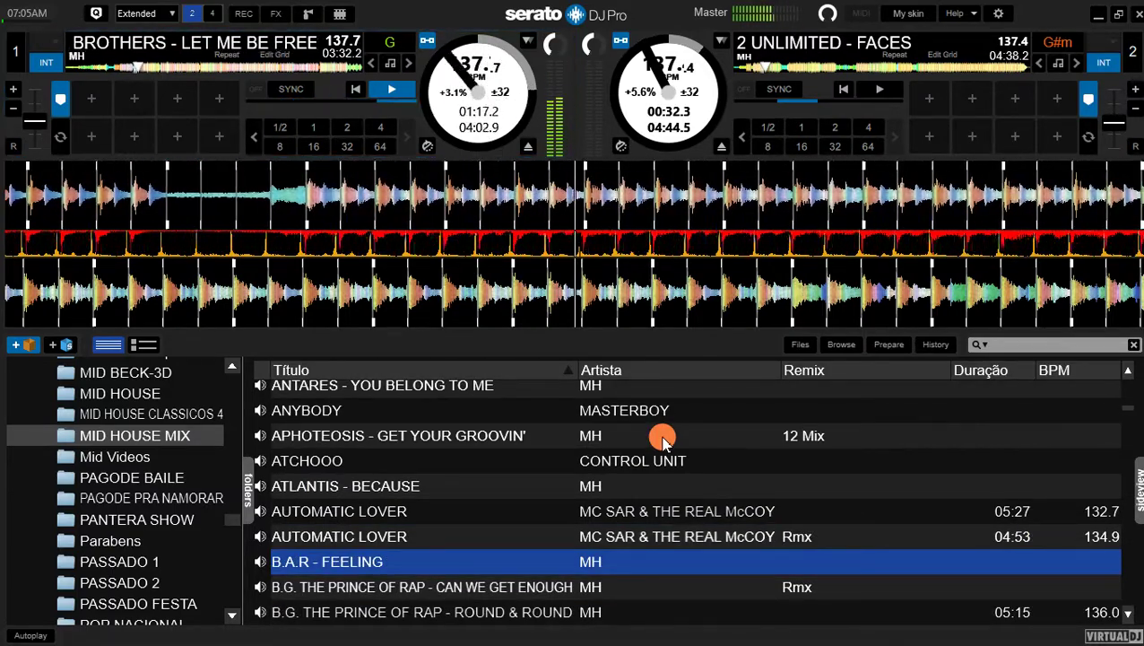
key("Down")
key("Down")
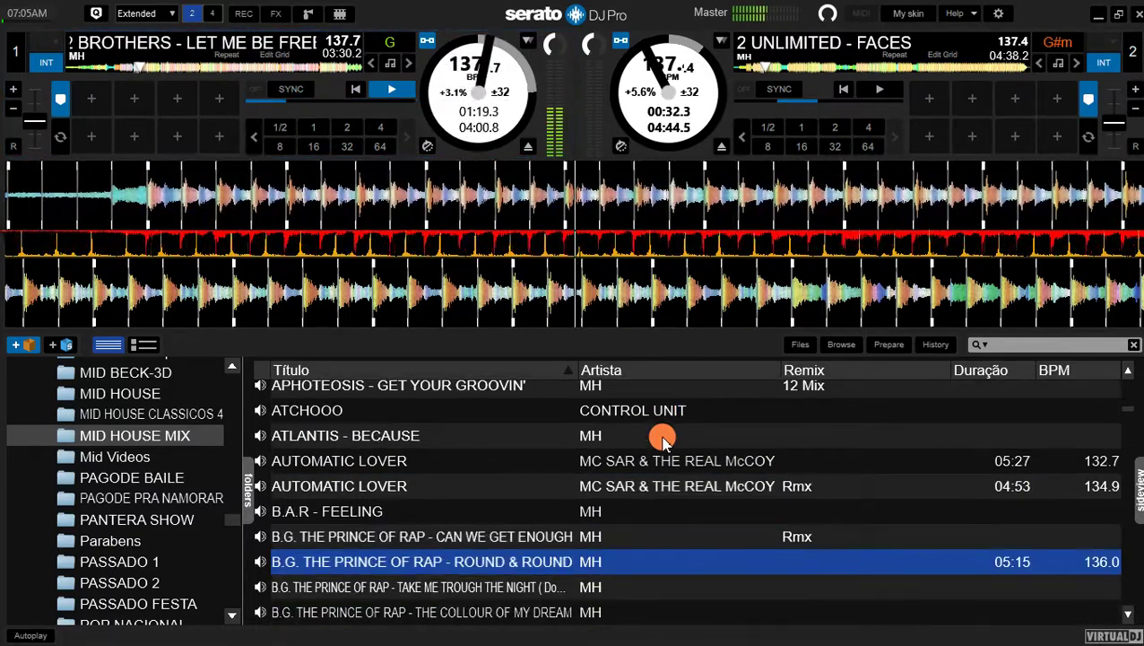
key("Down")
key("Down")
key("Down")
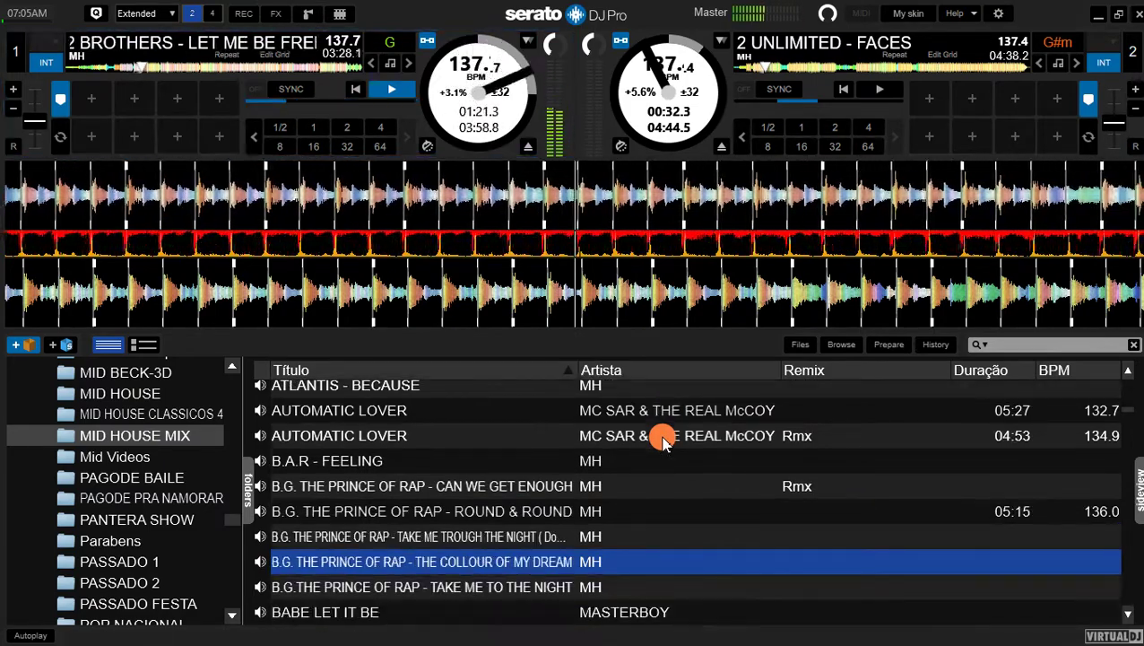
key("Down")
key("Down")
key("Down")
key("Down")
key("Down")
key("Down")
key("Down")
key("Down")
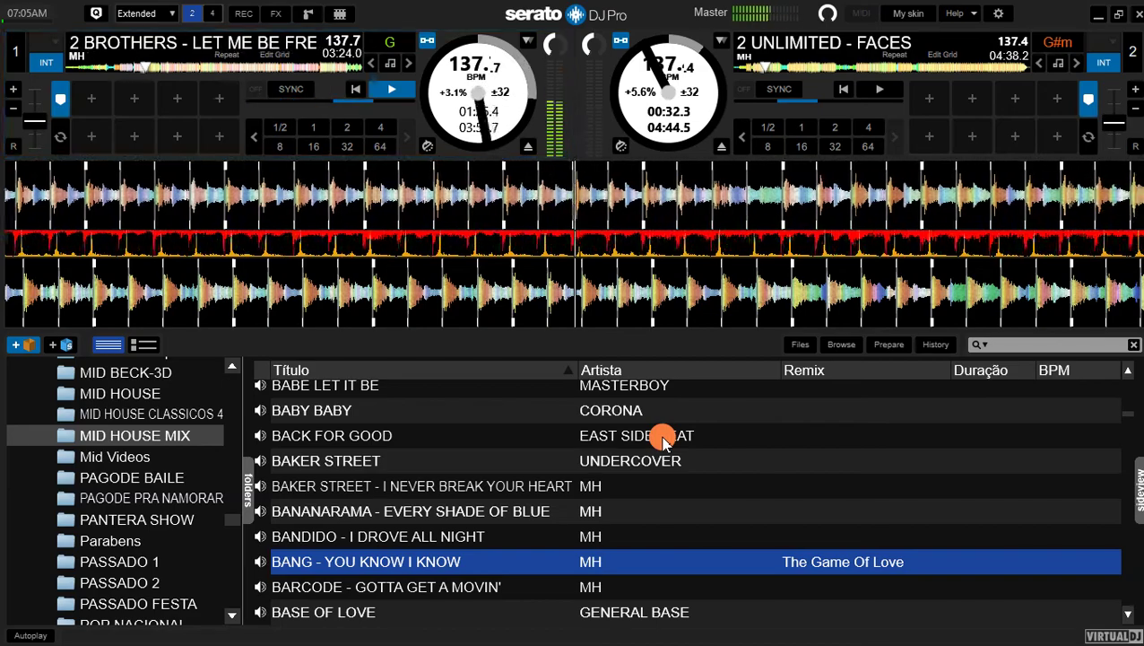
key("Down")
key("Down")
key("Down")
key("Down")
key("Down")
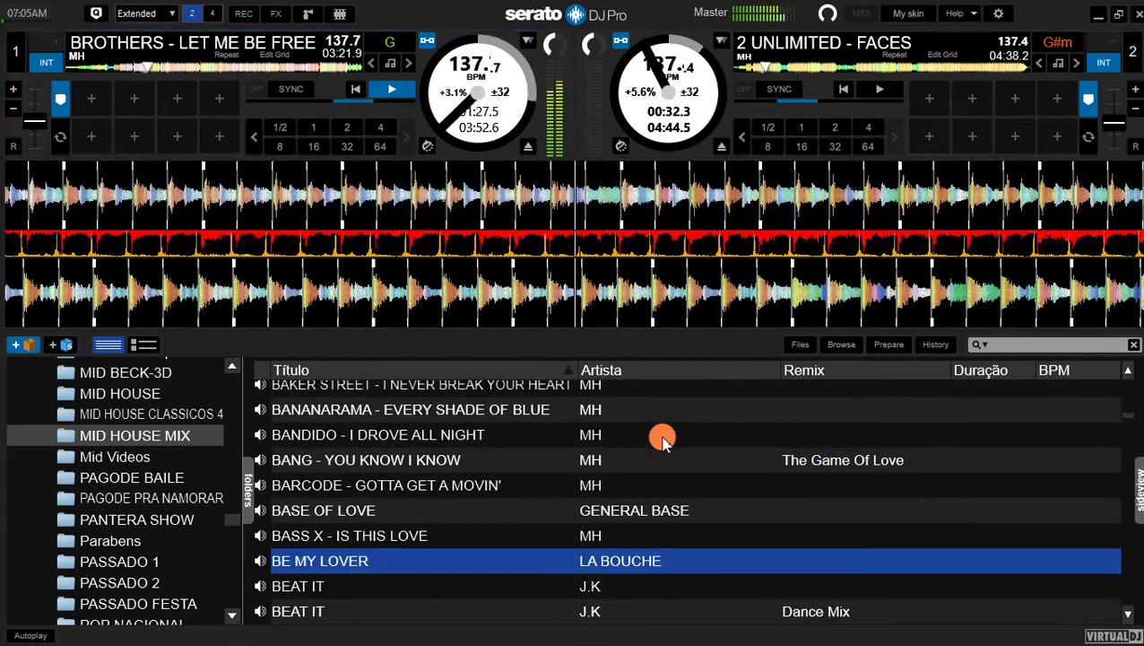
key("Down")
key("Down")
key("Down")
key("Down")
key("Down")
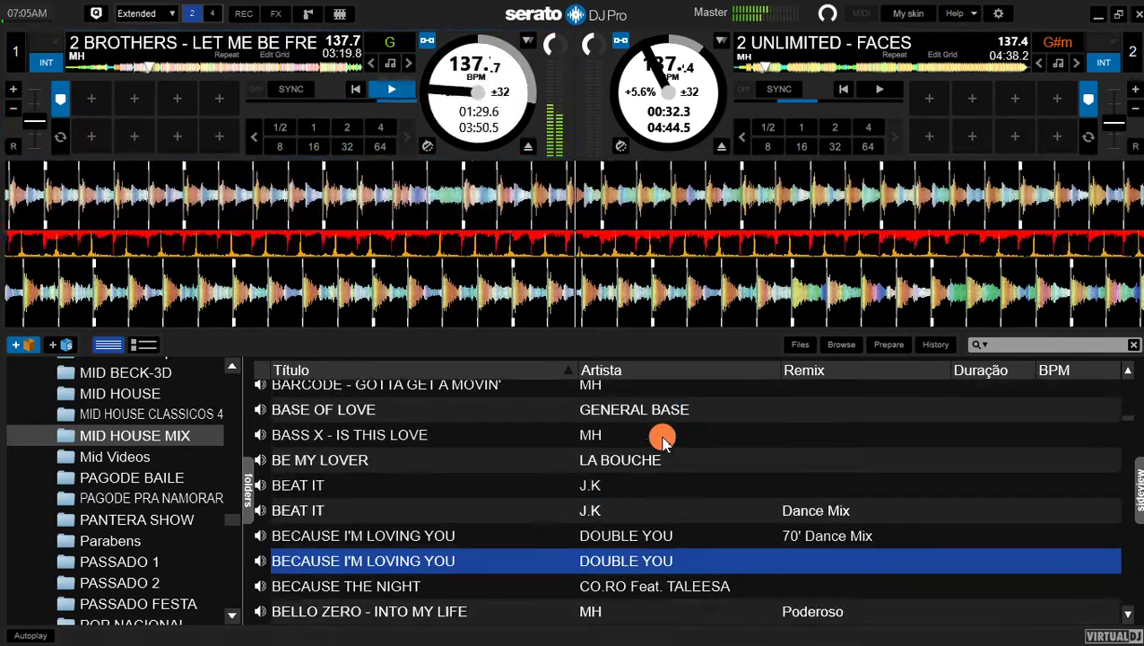
key("Down")
key("Down")
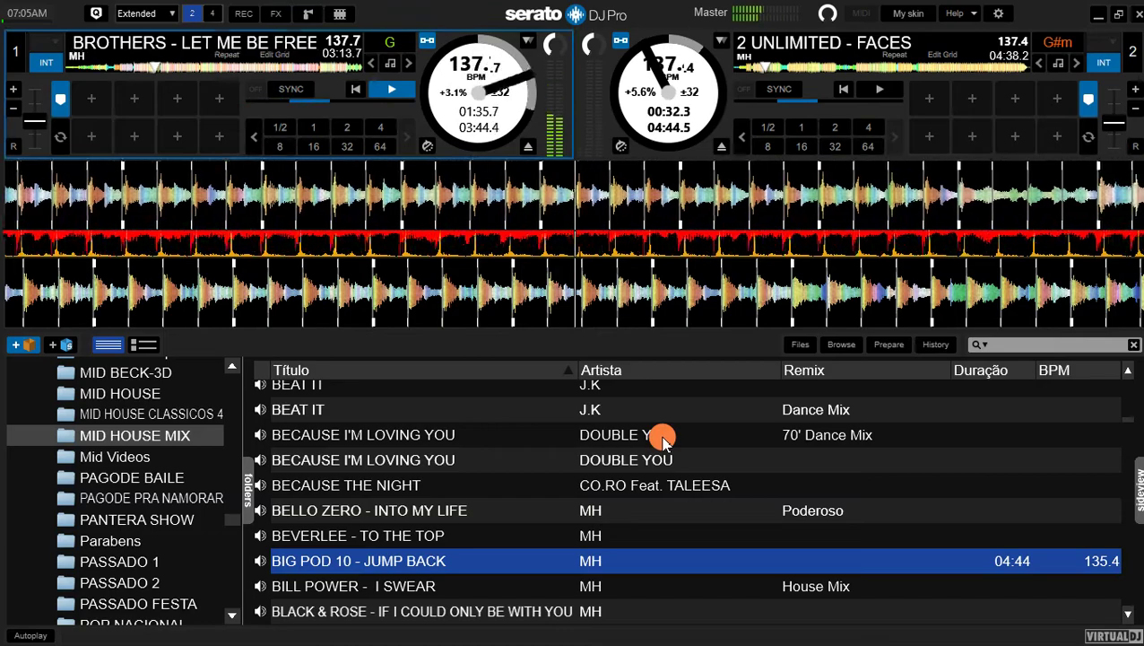
key("Down")
key("Down")
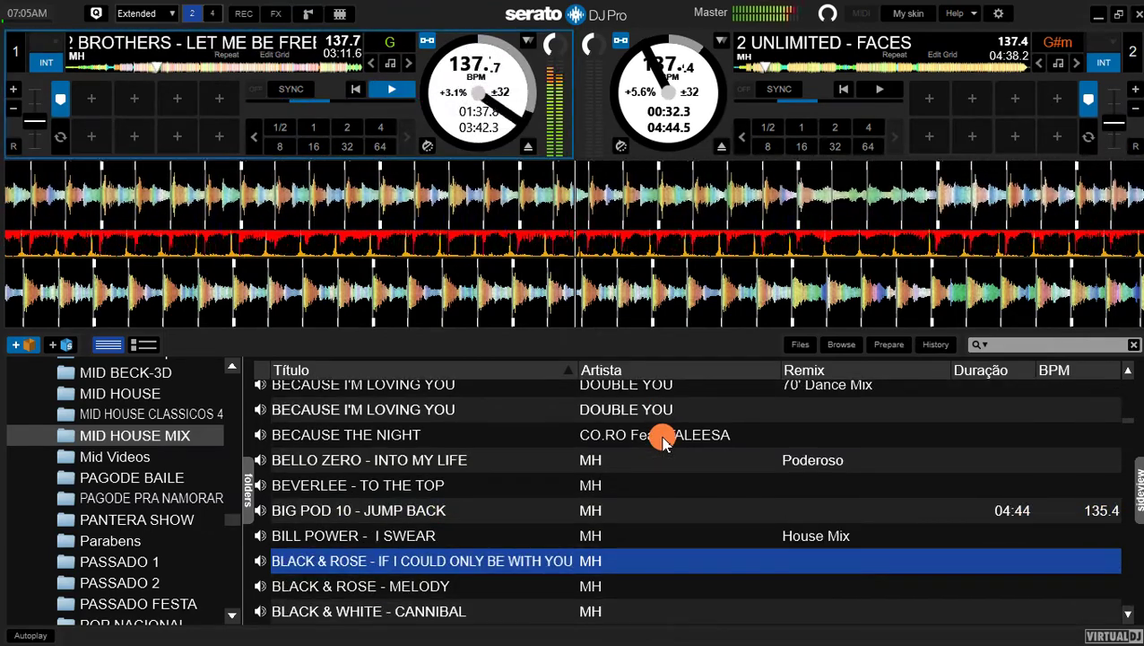
key("Down")
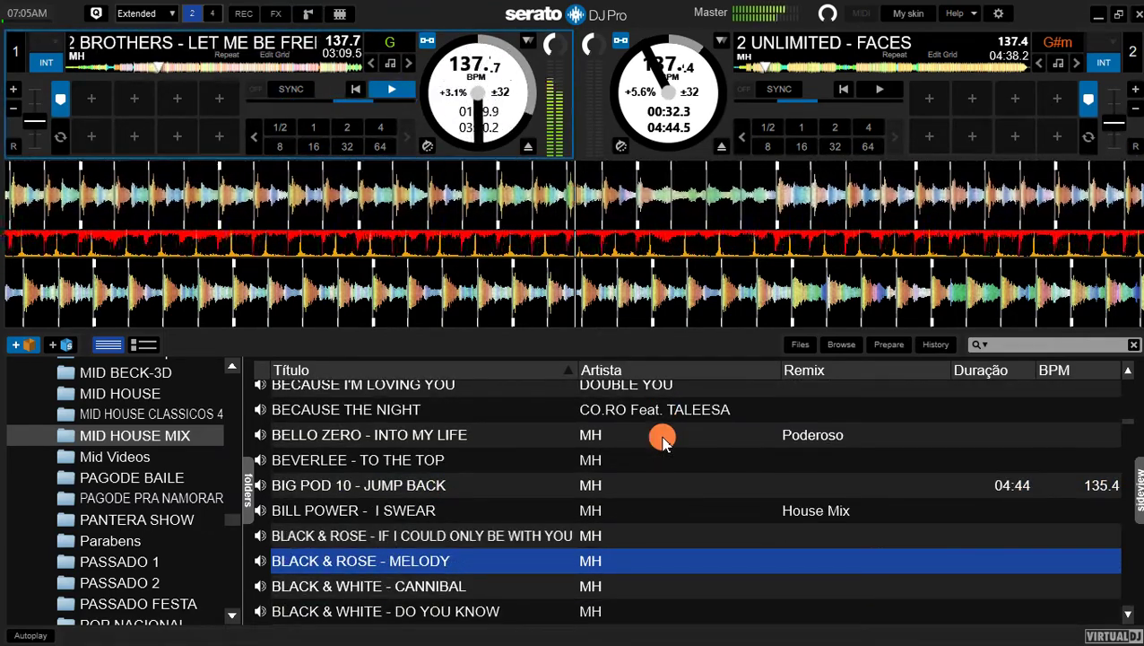
key("Down")
key("Down")
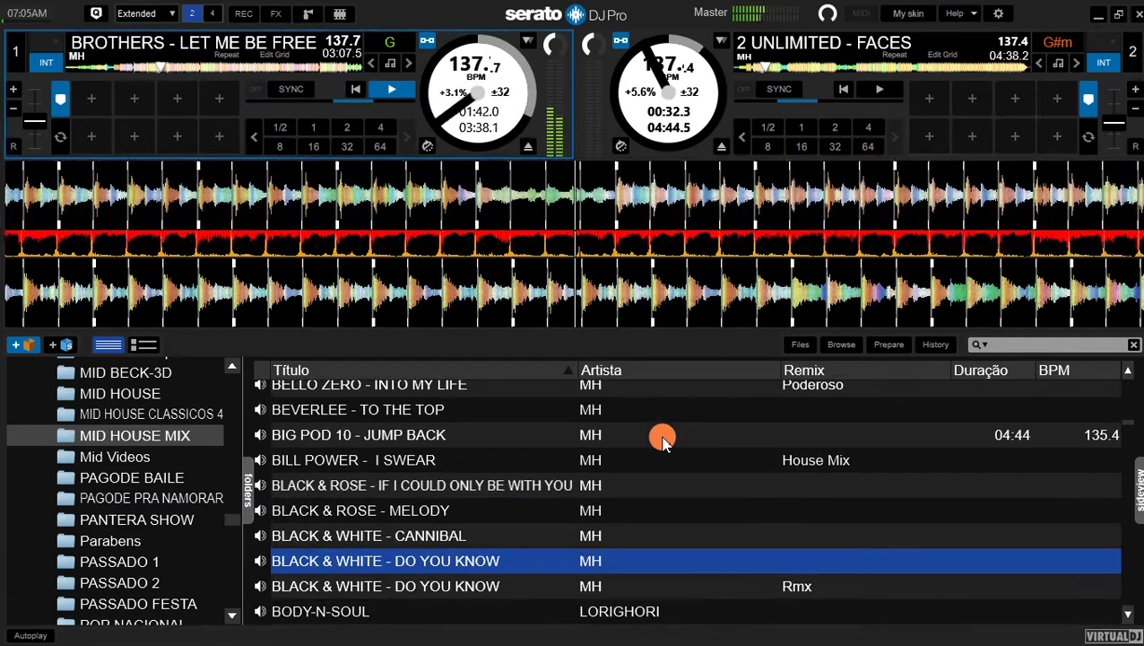
Step: Load BODY-N-SOUL by LORIGHORI onto deck 2 and set its tempo to 137.6 BPM (-0.6%)
key("Down")
key("Down")
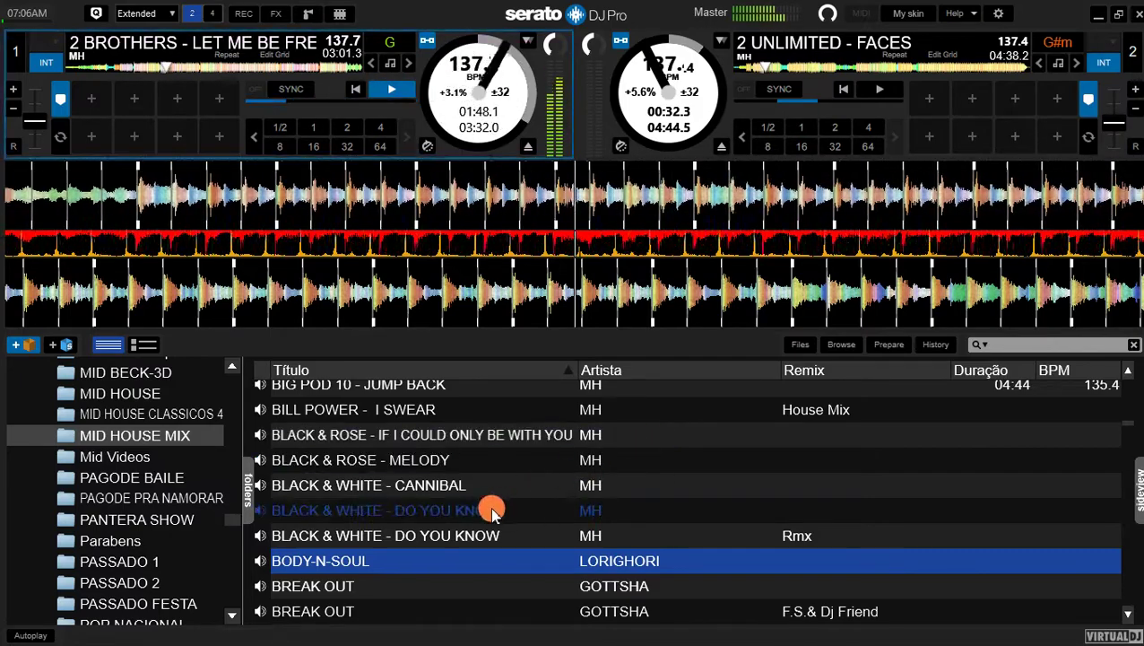
key("shift+Right")
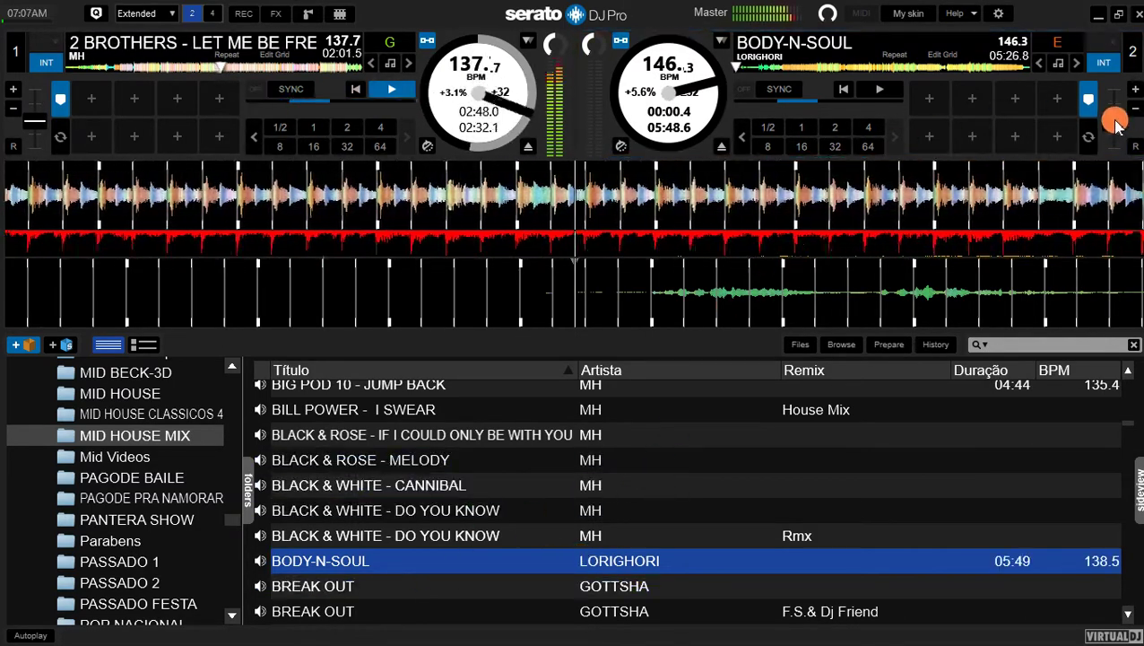
left_click_drag(1116, 125, 1116, 124)
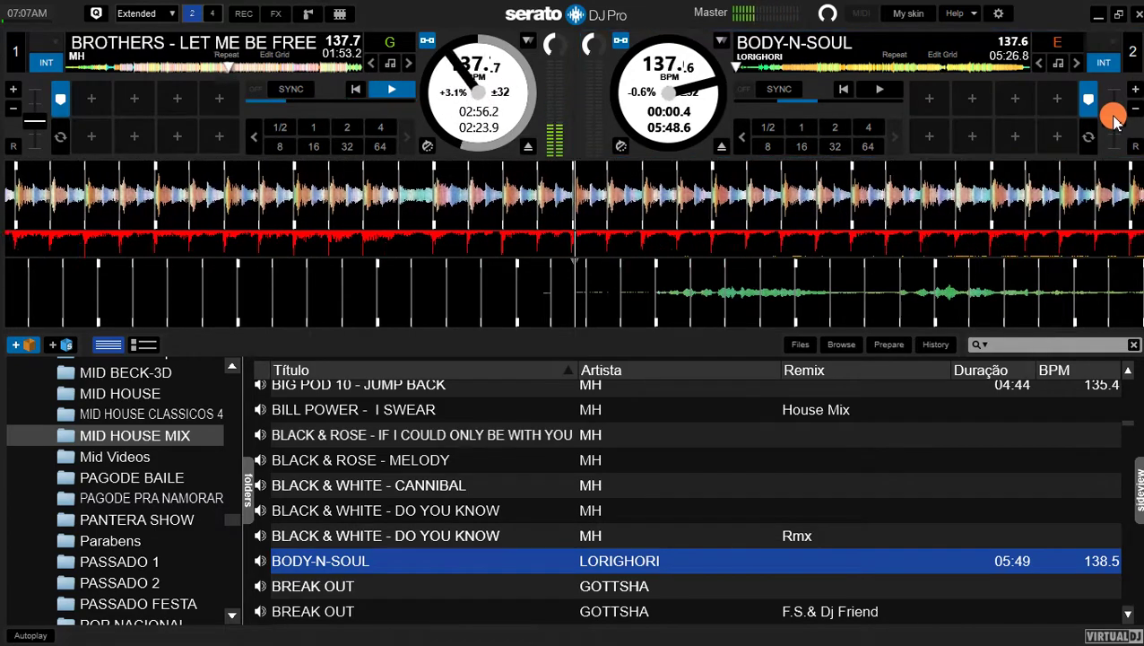
Step: Preview BODY-N-SOUL on deck 2, stopping and restarting playback, and return the track to its starting point
left_click(630, 221)
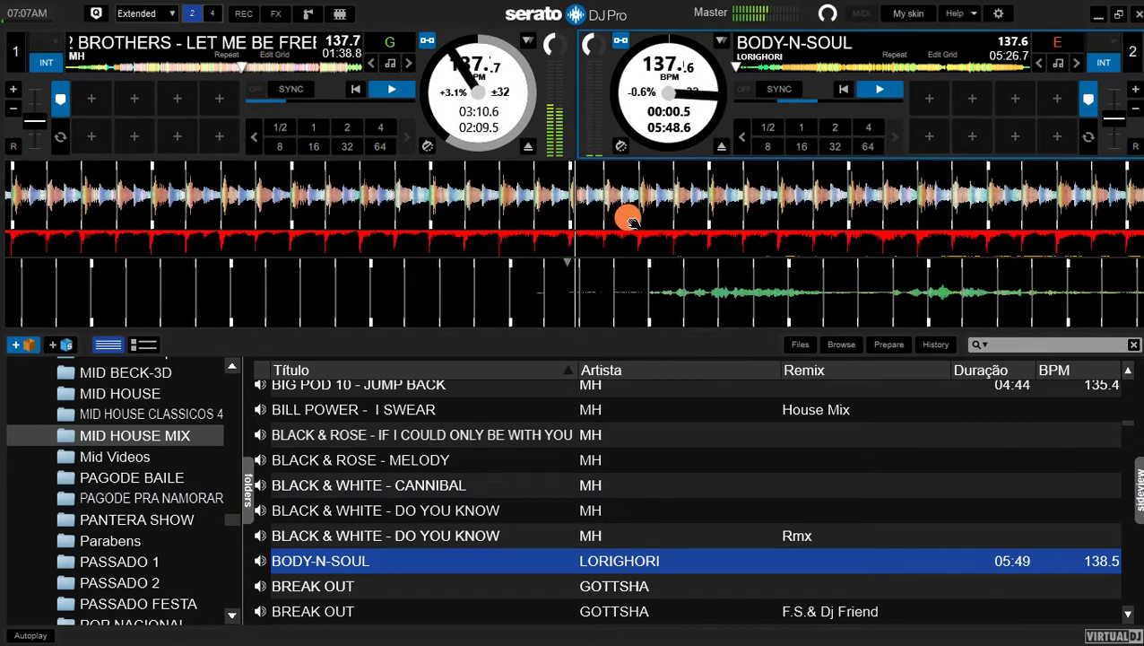
left_click(631, 221)
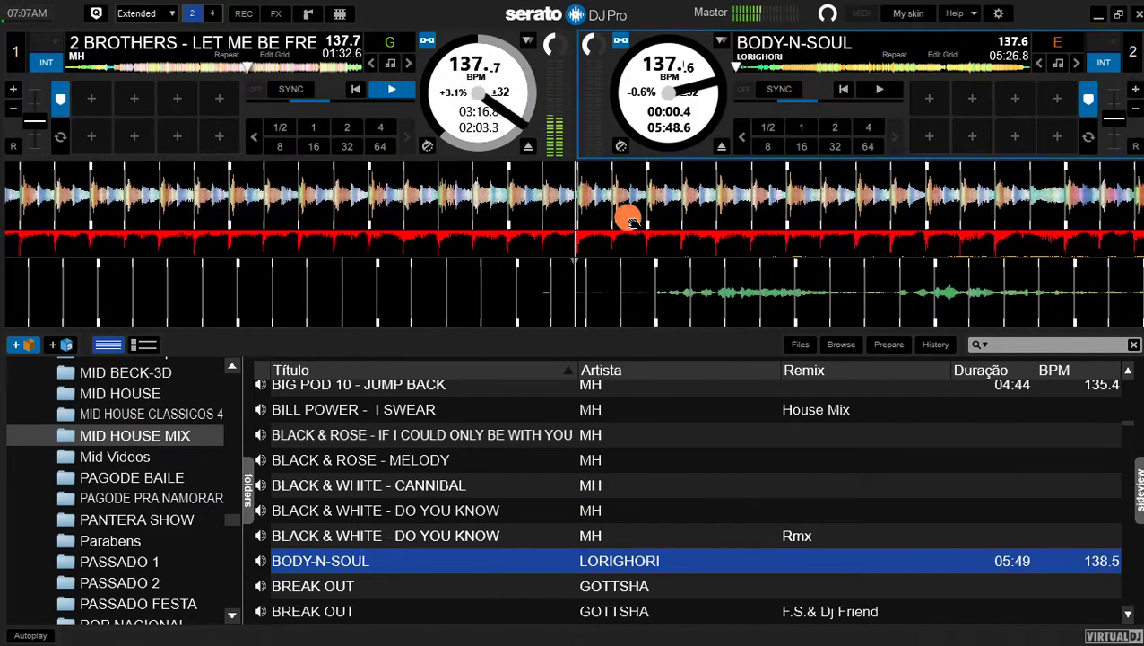
left_click(631, 221)
key("space")
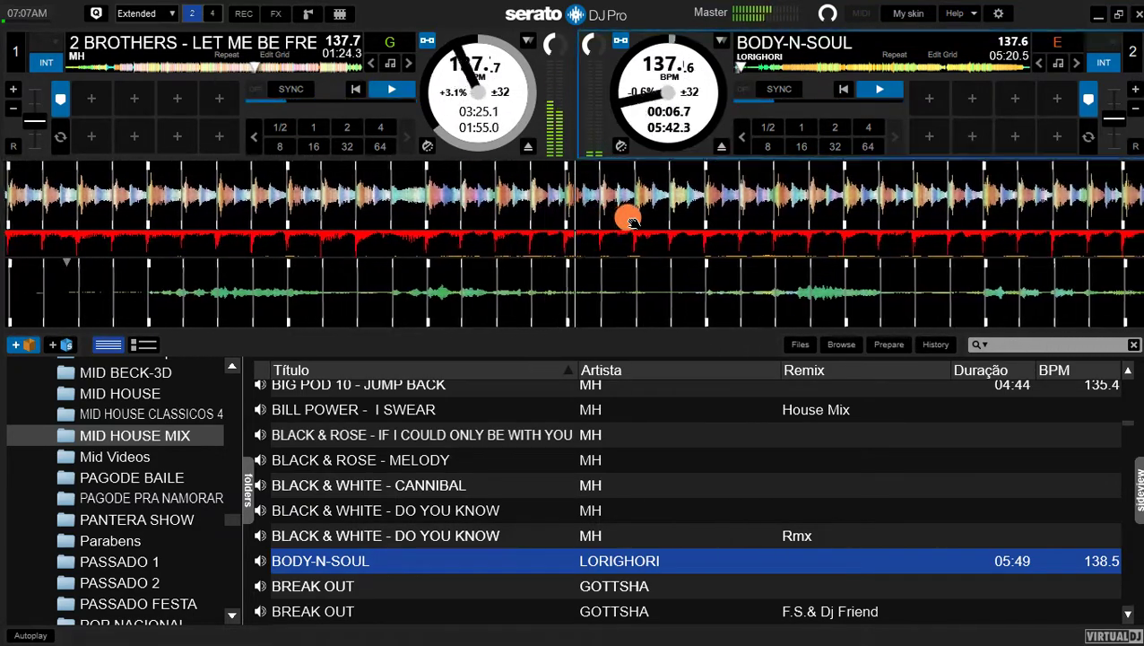
key("a")
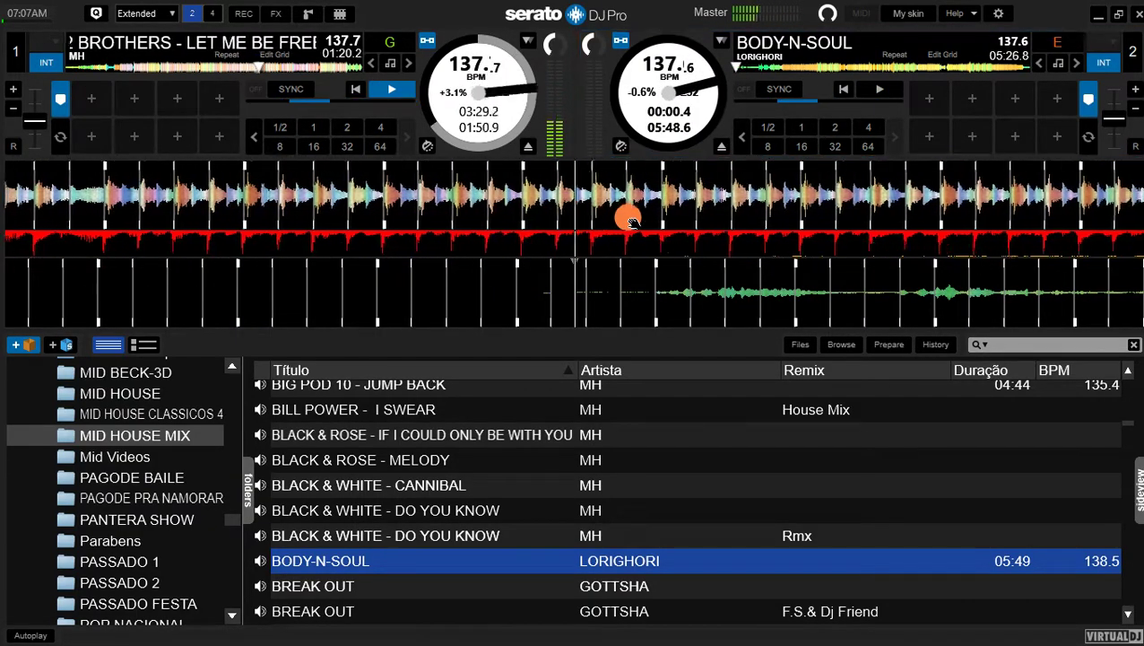
Step: Look at the entries right after BODY-N-SOUL and highlight BREAK OUT by GOTTSHA as a candidate track
left_click(626, 531)
key("Down")
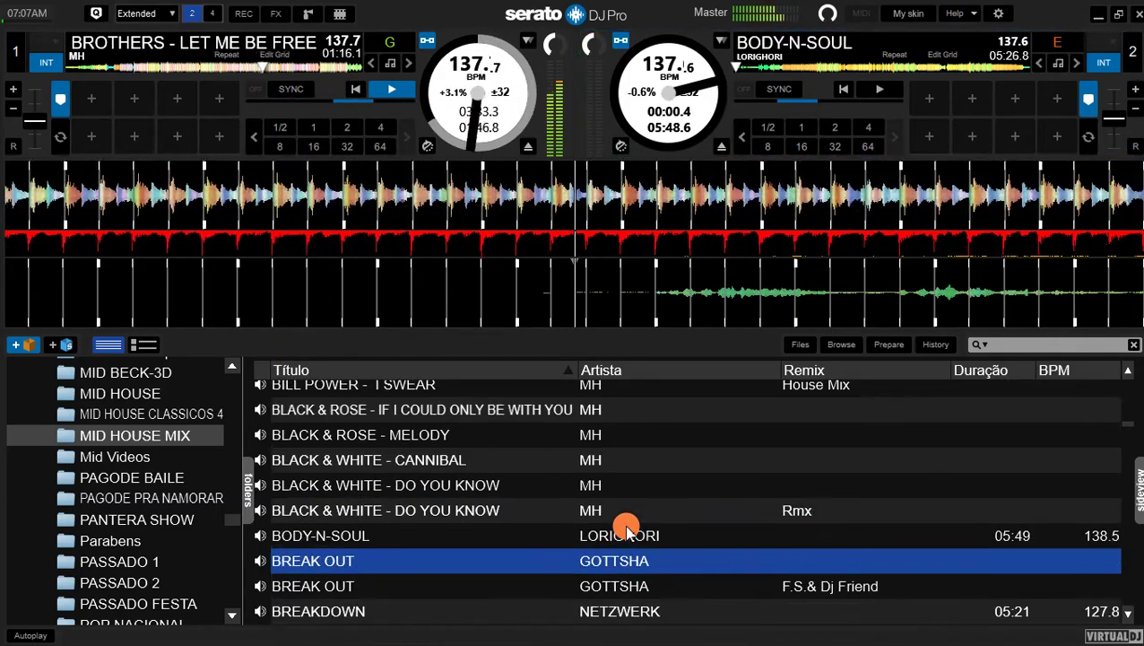
key("Up")
key("Up")
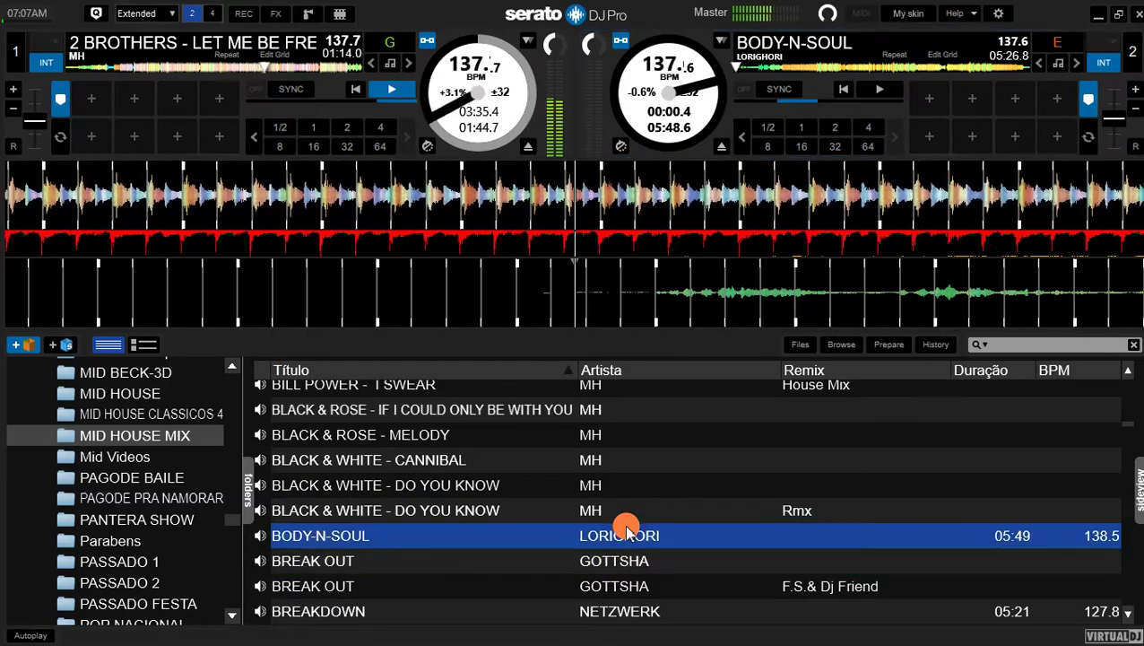
key("Down")
key("Down")
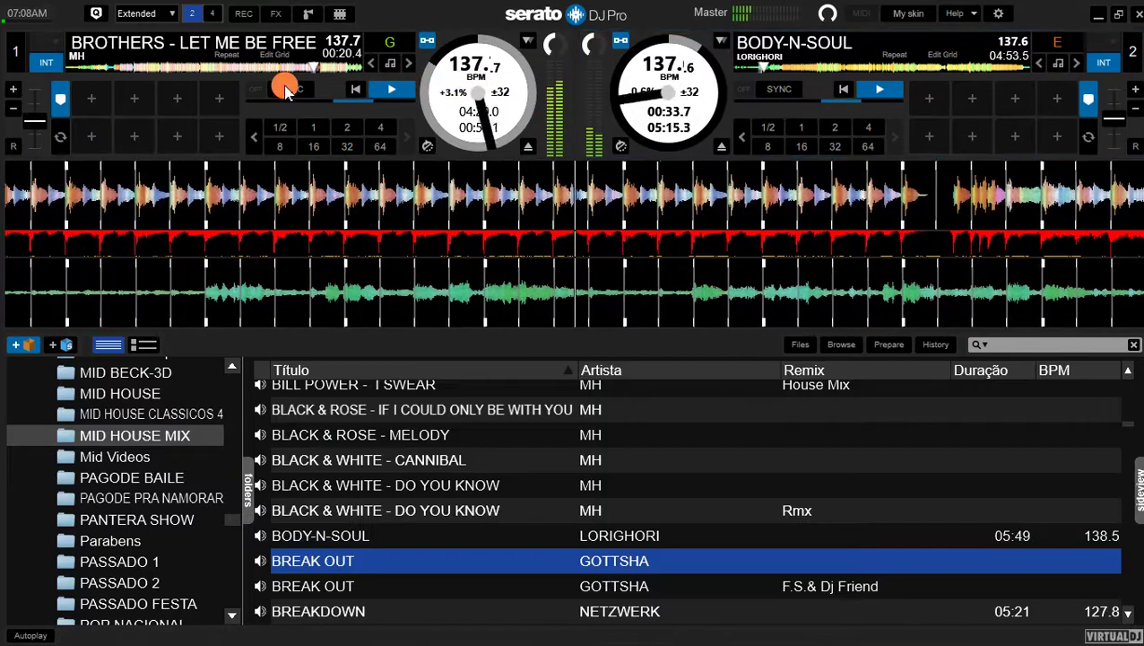
Step: Stop playback on deck 1 and set deck 2's tempo to 139.4 BPM (+0.6%)
left_click(392, 92)
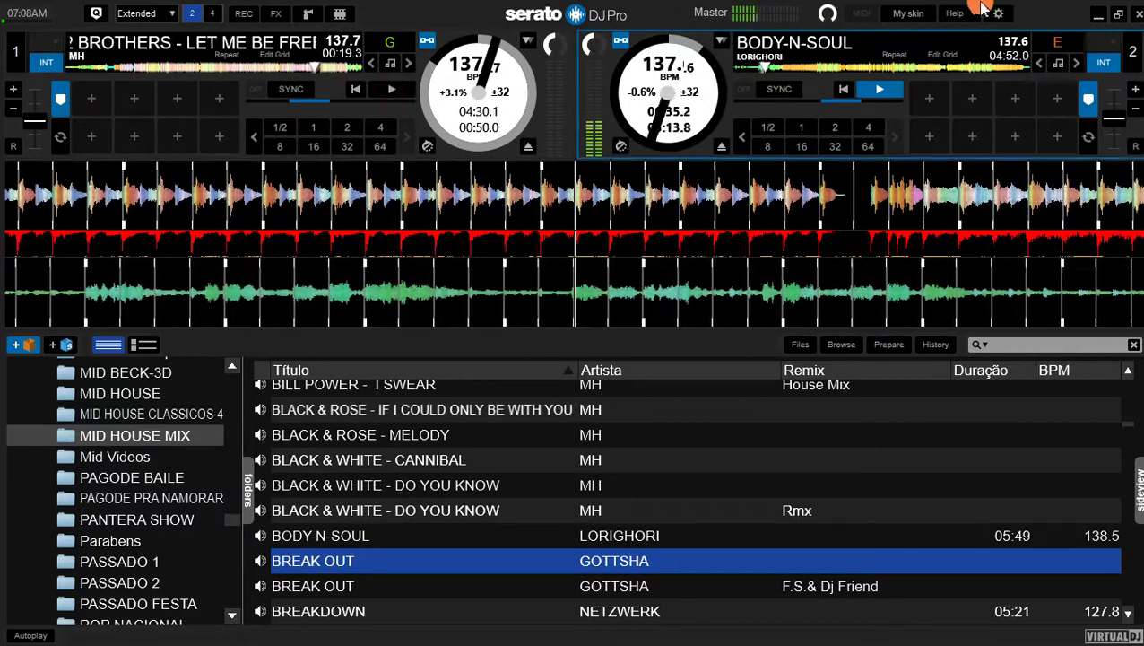
left_click(1112, 123)
left_click(1112, 123)
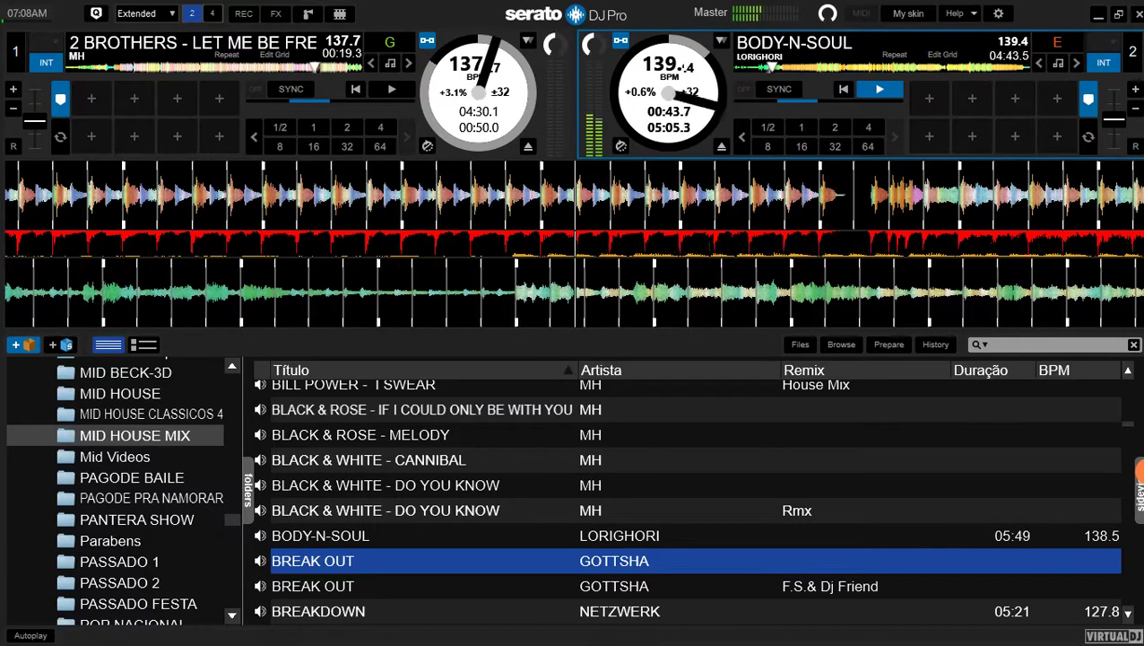
Step: Play the dj clayton mix sample from the AUDIO FX sampler bank and hide the sampler again
left_click(1137, 480)
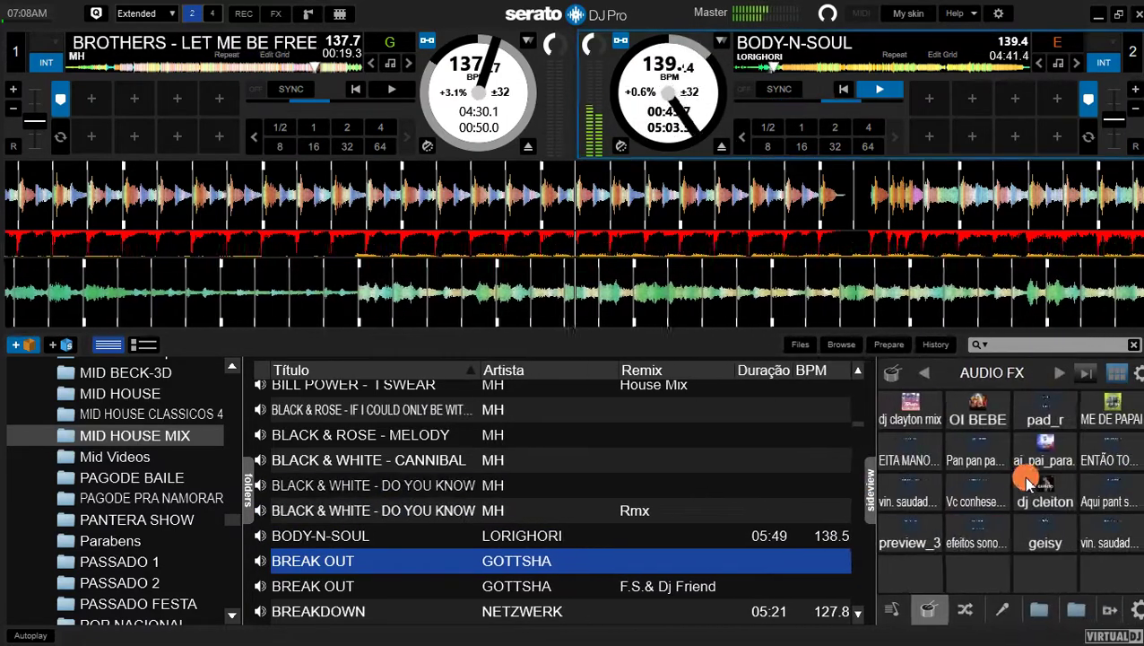
left_click(919, 421)
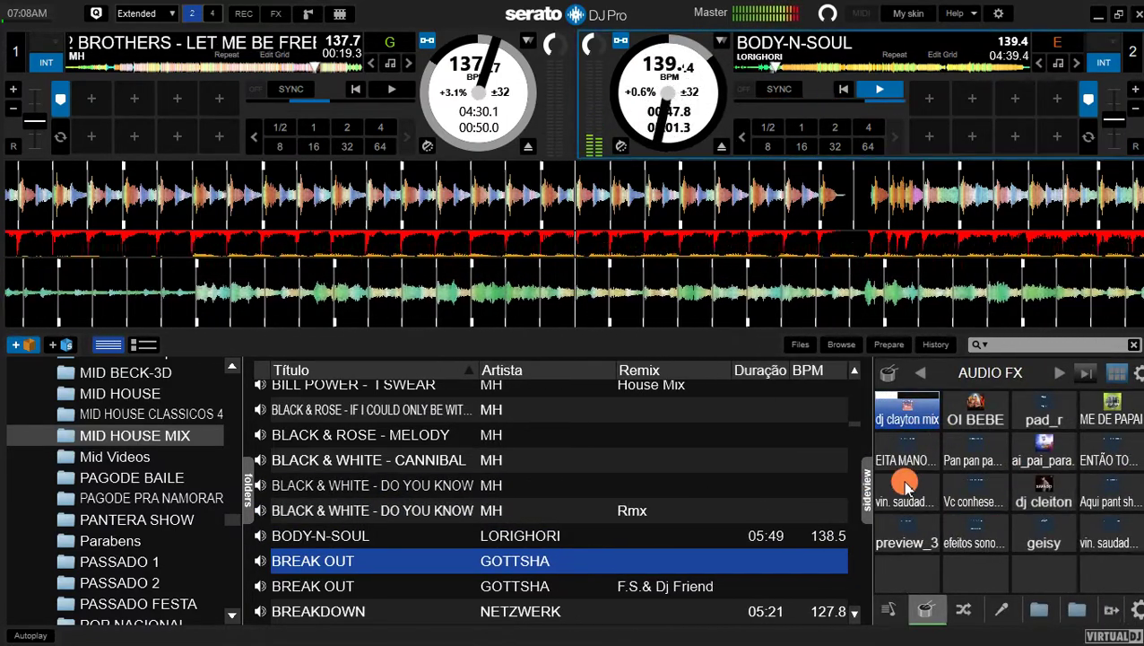
left_click(864, 486)
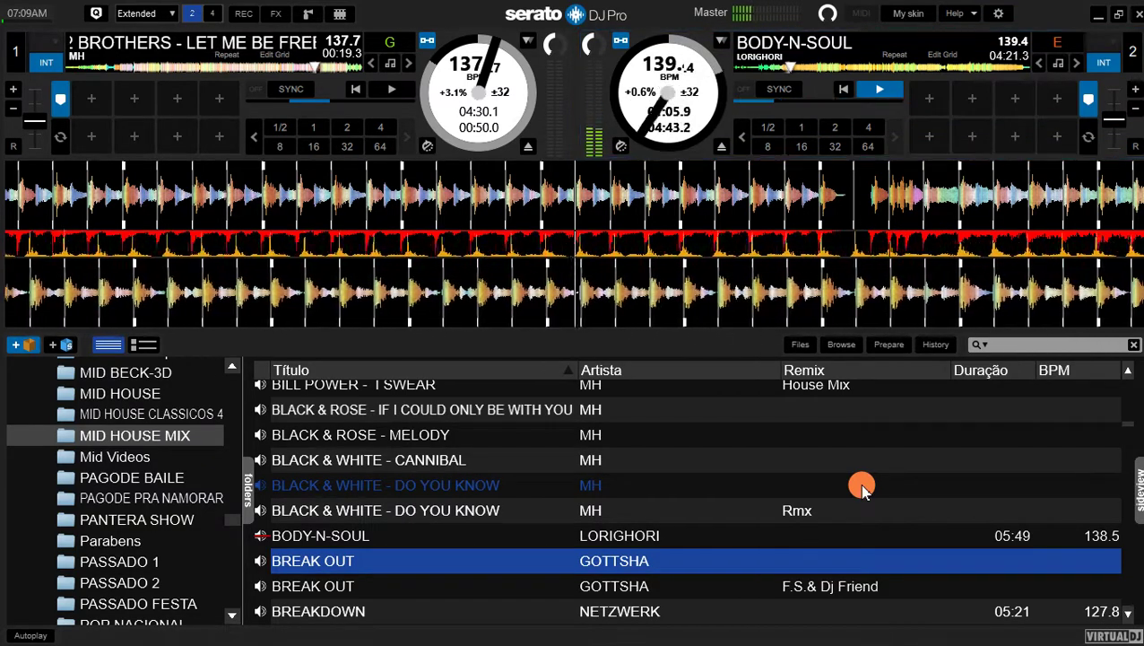
Step: Find CLOSE TO YOU by FUN FACTORY in the MID HOUSE MIX folder and load it onto deck 1
left_click(605, 510)
key("Down")
key("Down")
key("Down")
key("Down")
key("Down")
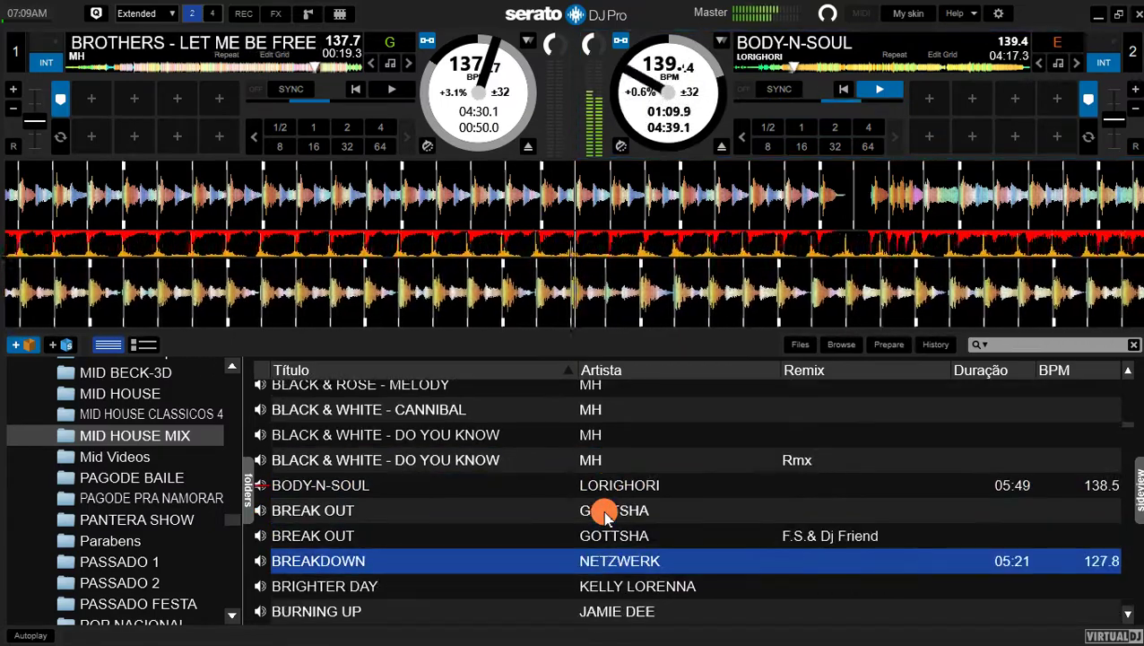
key("Down")
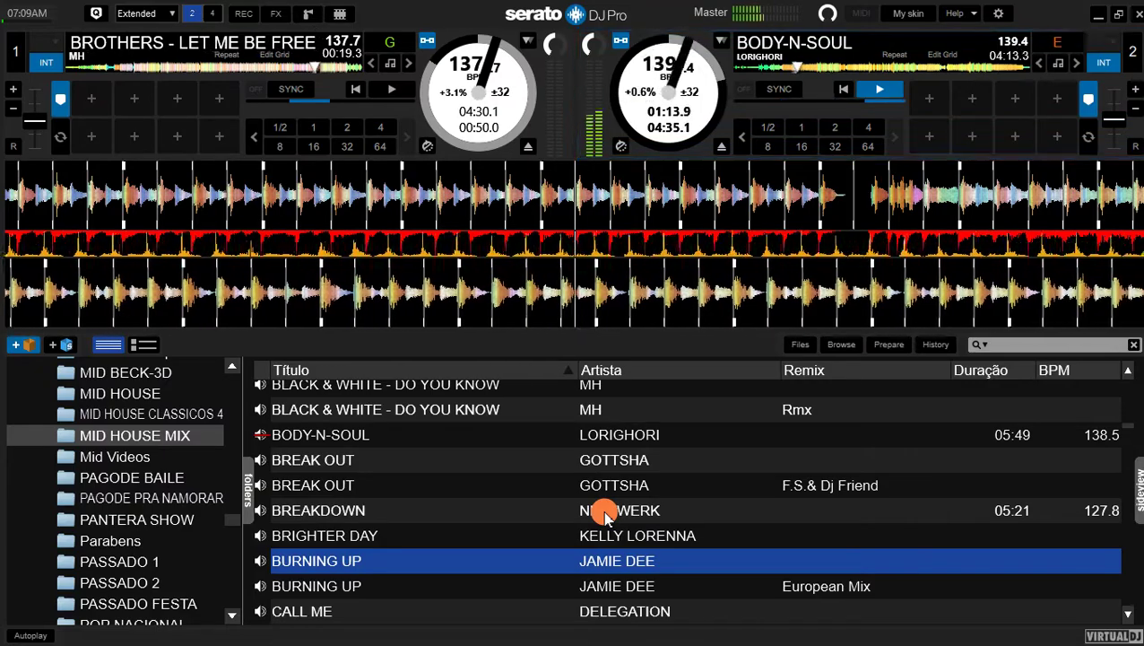
key("Down")
key("Down")
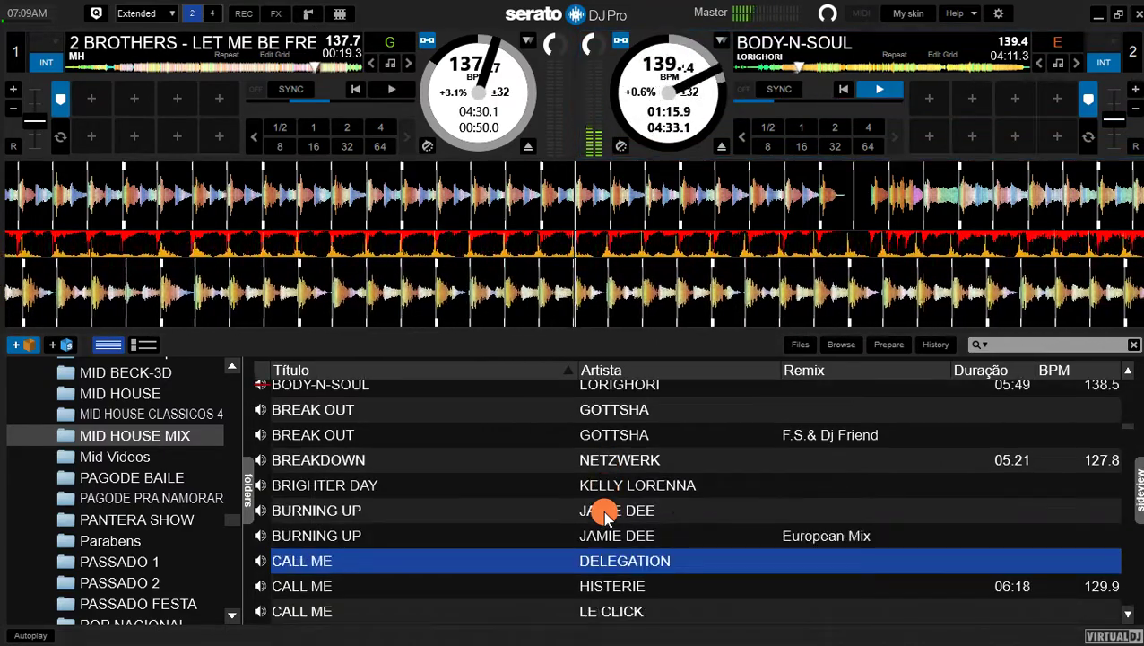
key("Down")
key("Down")
key("Down")
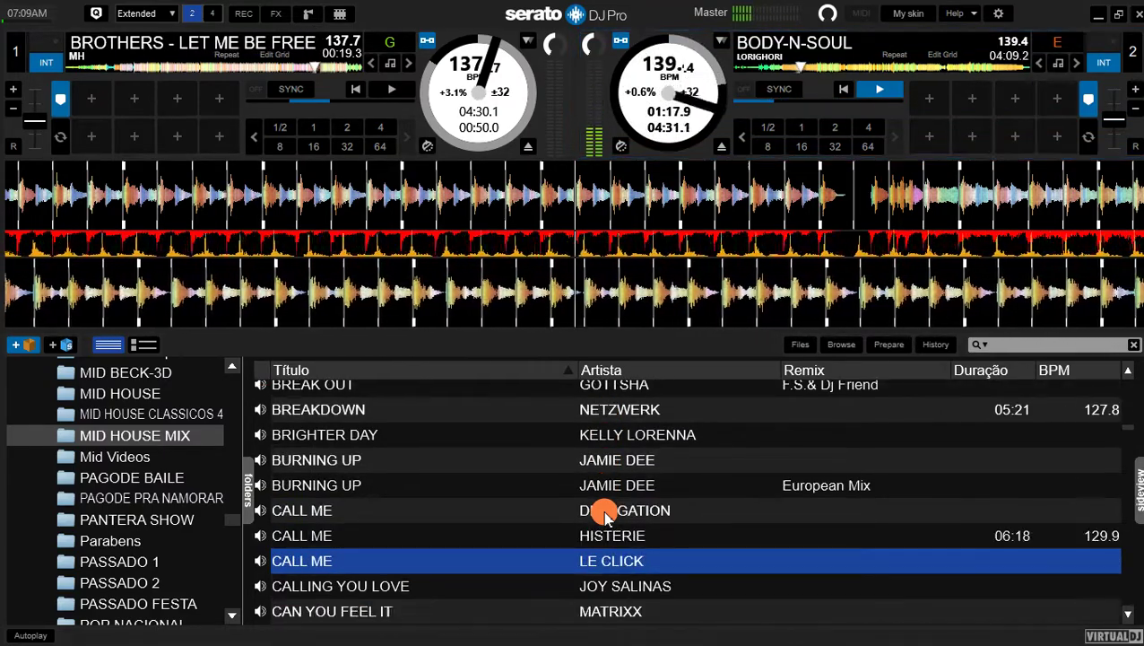
key("Down")
key("Down")
key("Down")
key("Down")
key("Down")
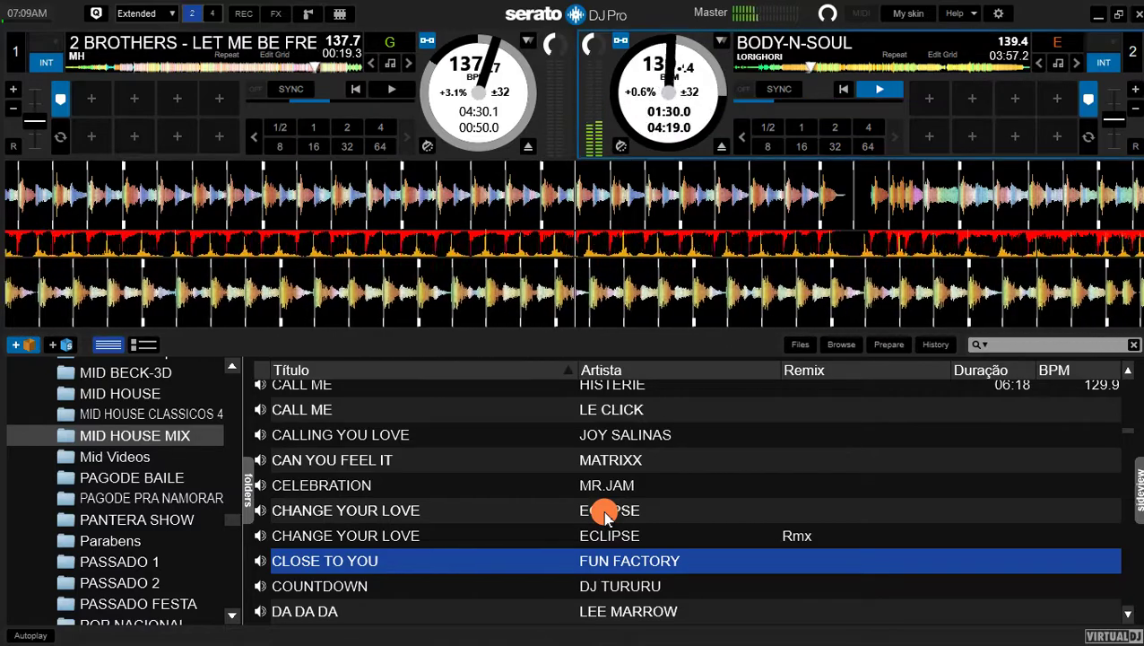
key("shift+Left")
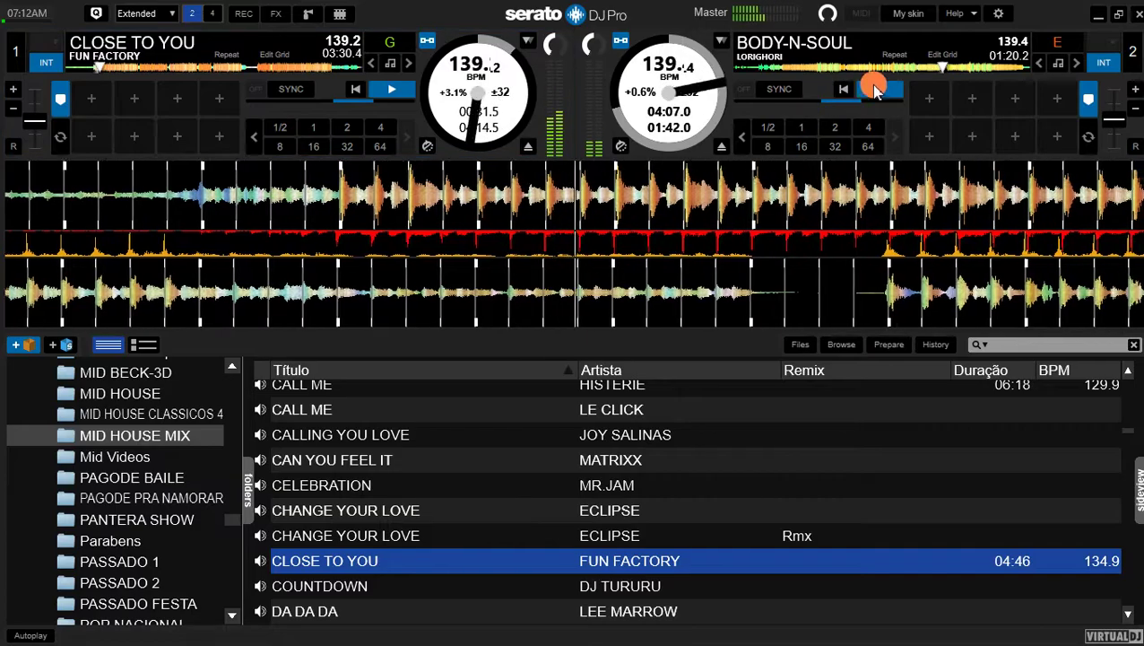
Step: Find DARK NIGHT RIDER by ICE MC in the MID HOUSE MIX folder and load it onto deck 2
left_click(603, 434)
key("Down")
key("Down")
key("Down")
key("Down")
key("Down")
key("Down")
key("Down")
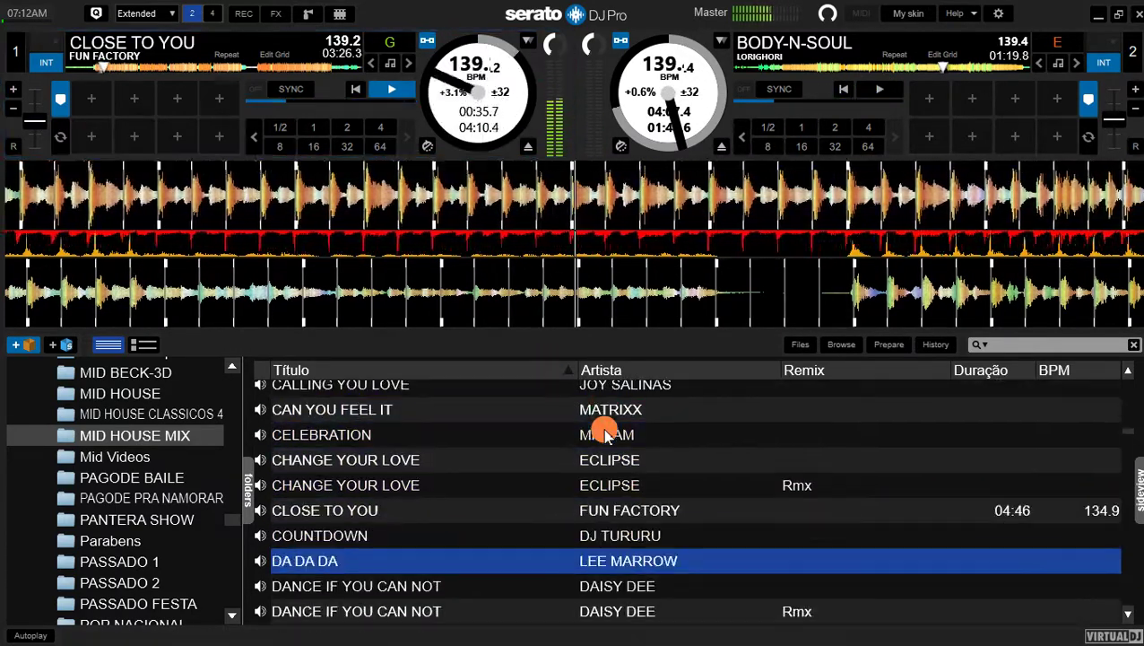
key("Down")
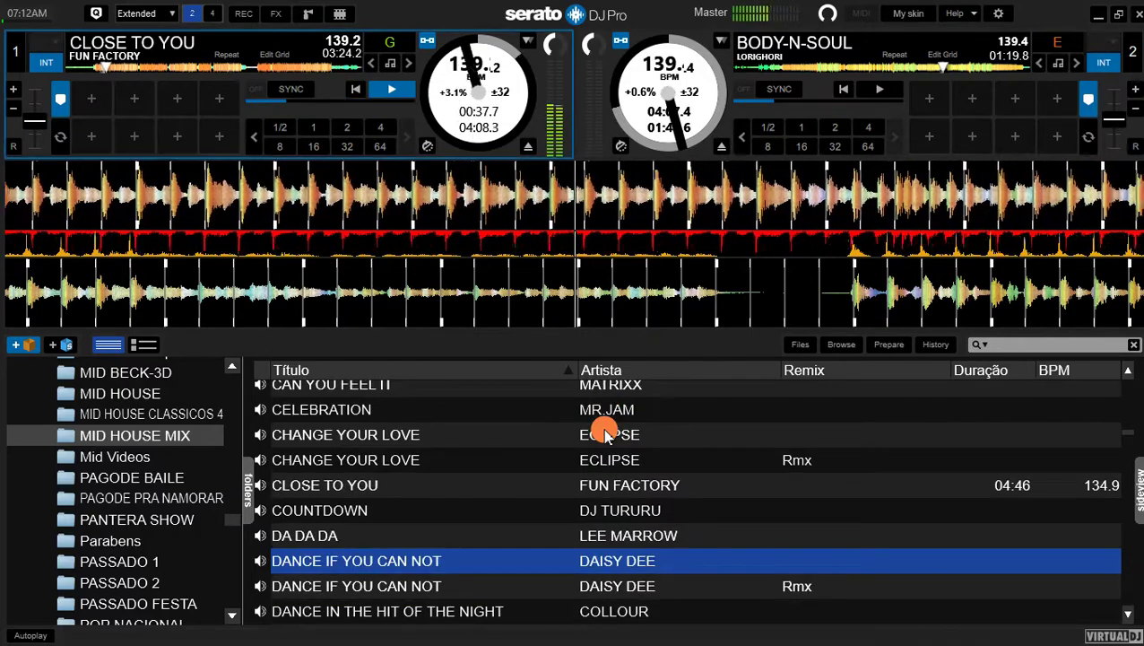
key("Down")
key("Down")
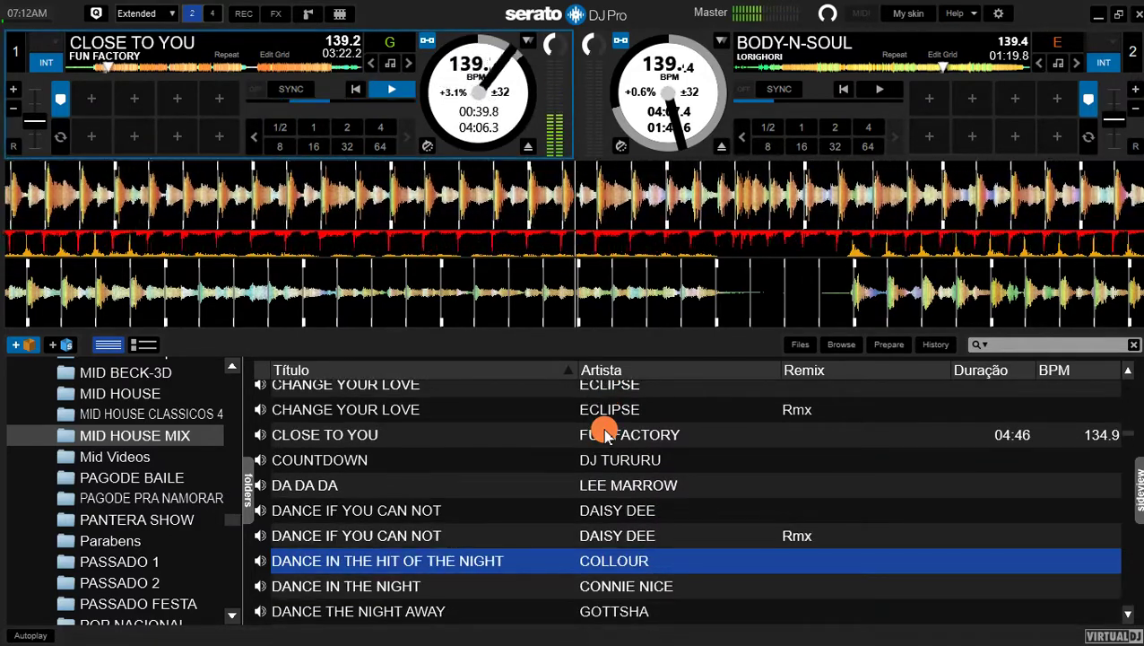
key("Down")
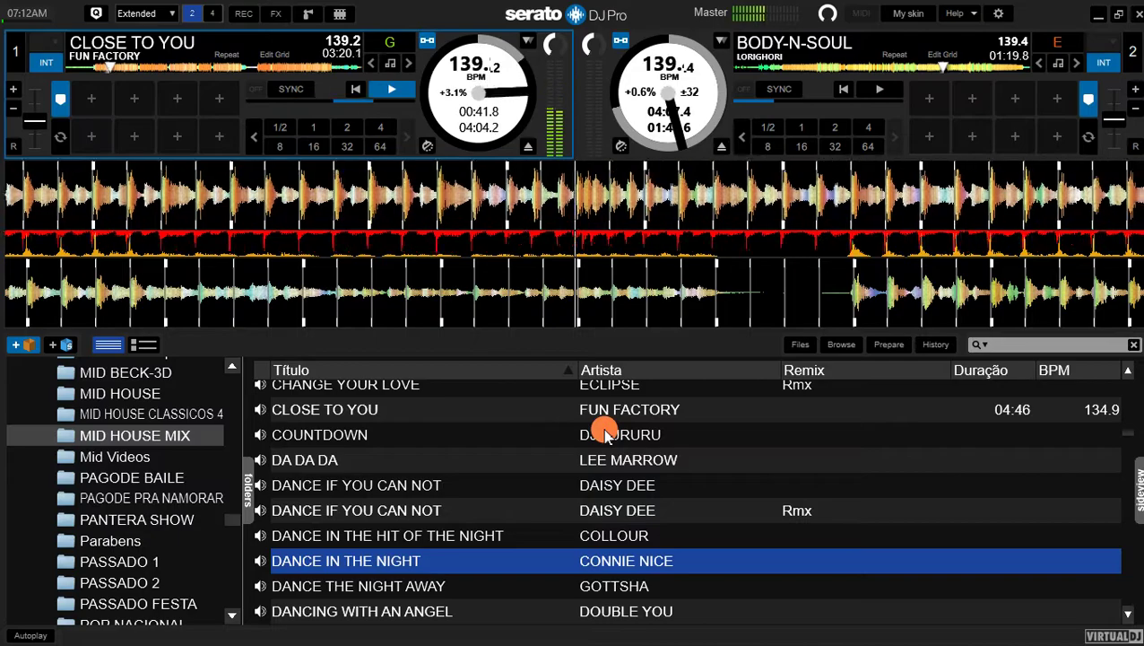
key("Down")
key("Down")
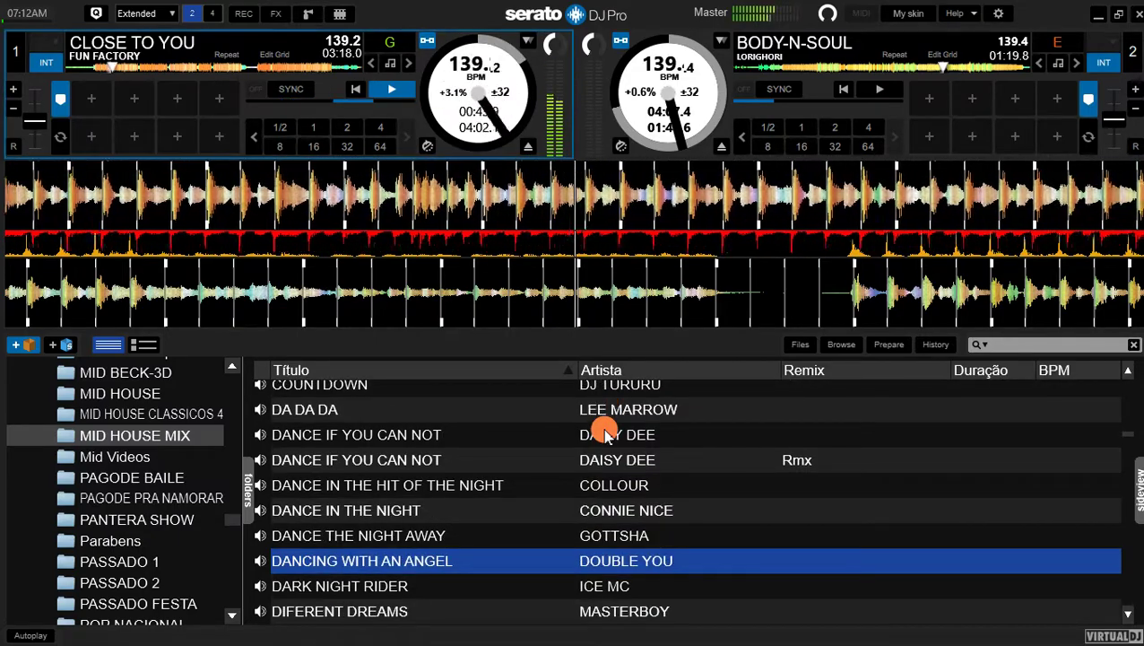
key("Down")
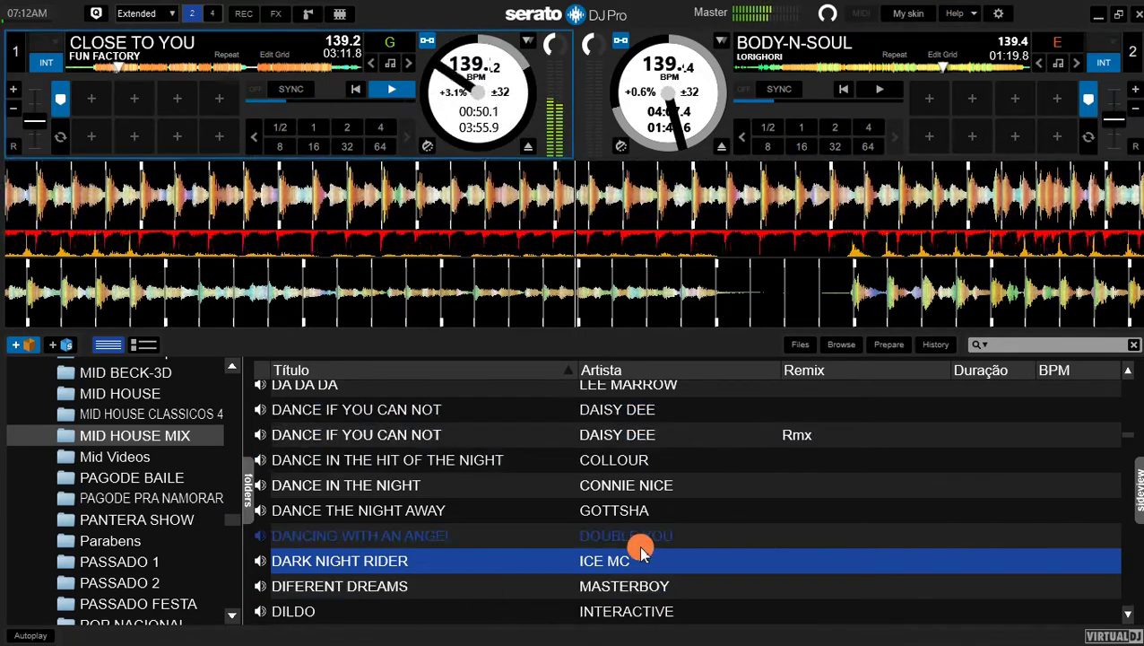
key("shift+Right")
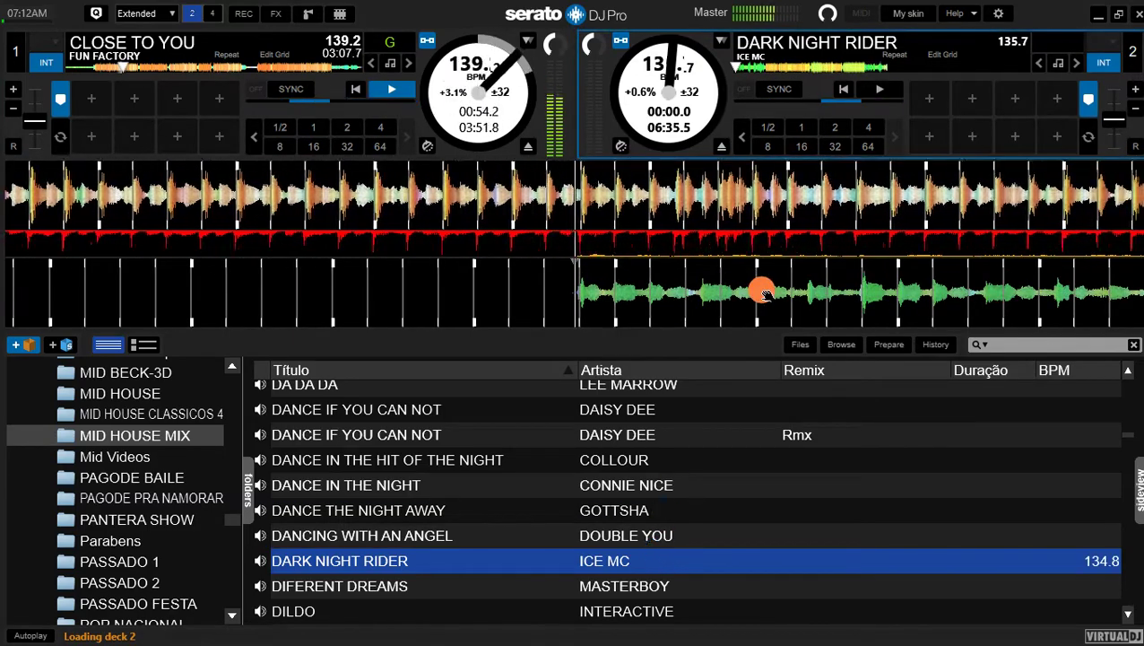
Step: Cue DARK NIGHT RIDER at its opening on deck 2 and set its tempo to 139.1 BPM (+3.1%)
left_click_drag(675, 52, 703, 52)
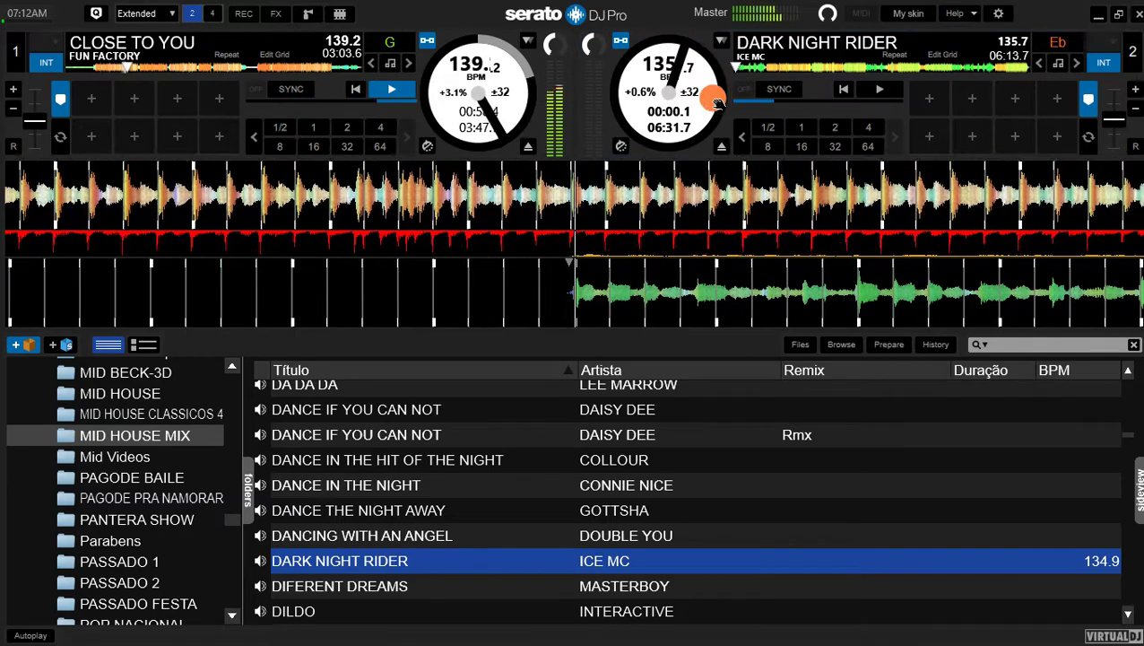
left_click_drag(1112, 124, 1115, 129)
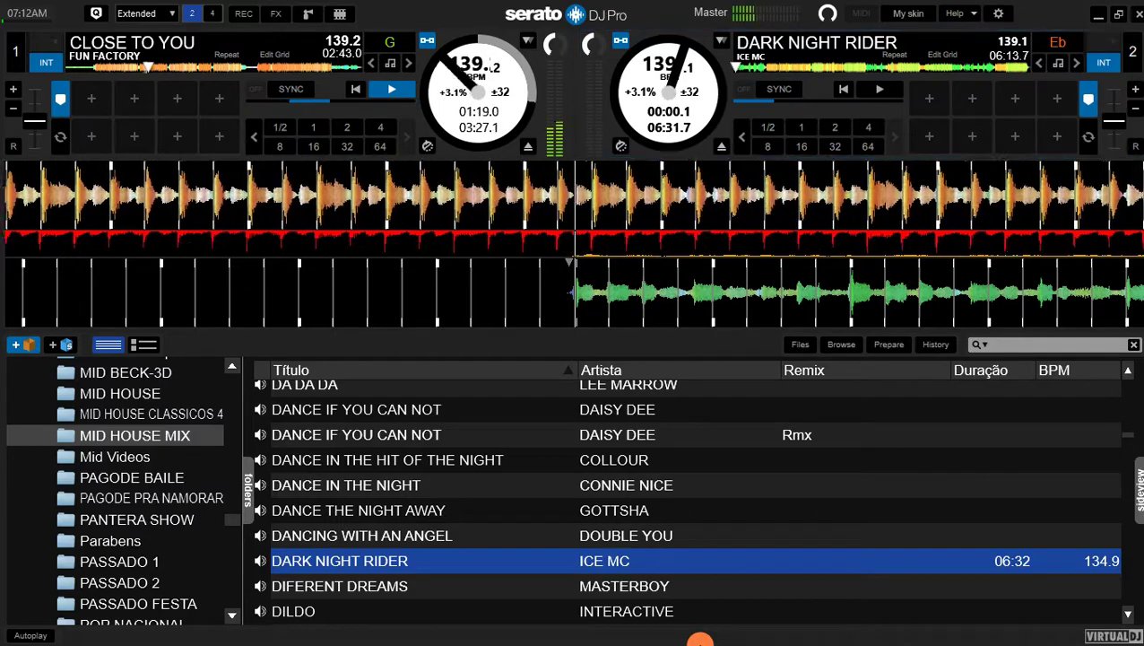
Step: Briefly show and hide the AUDIO FX sampler, and start DARK NIGHT RIDER on deck 2
left_click(1139, 476)
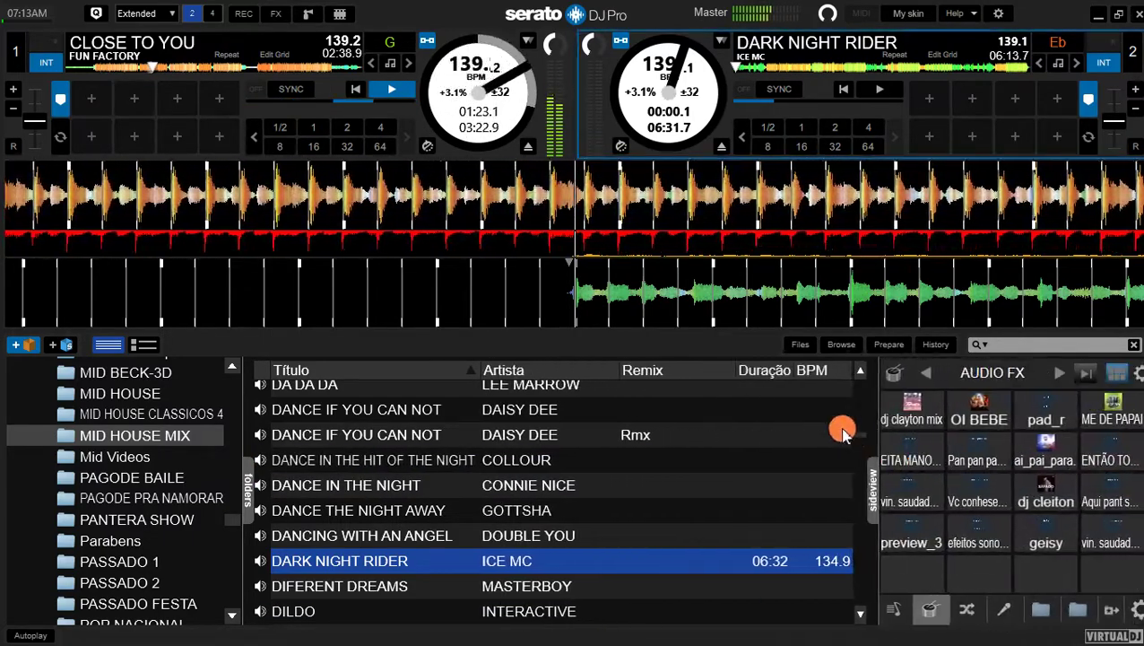
left_click(866, 486)
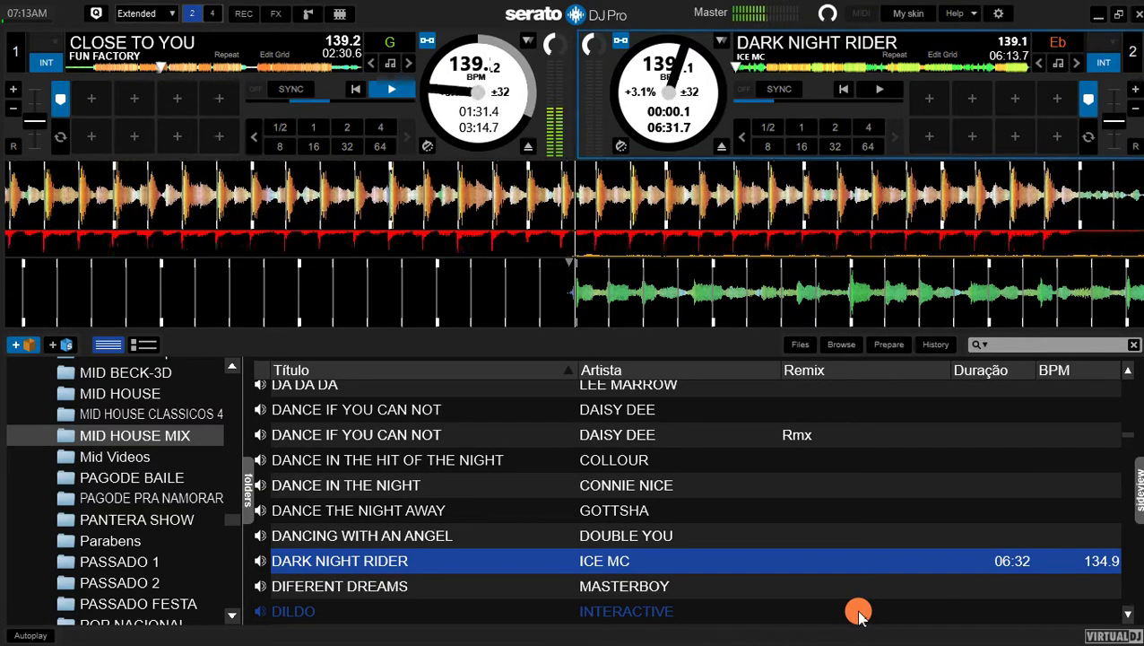
key("shift+Right")
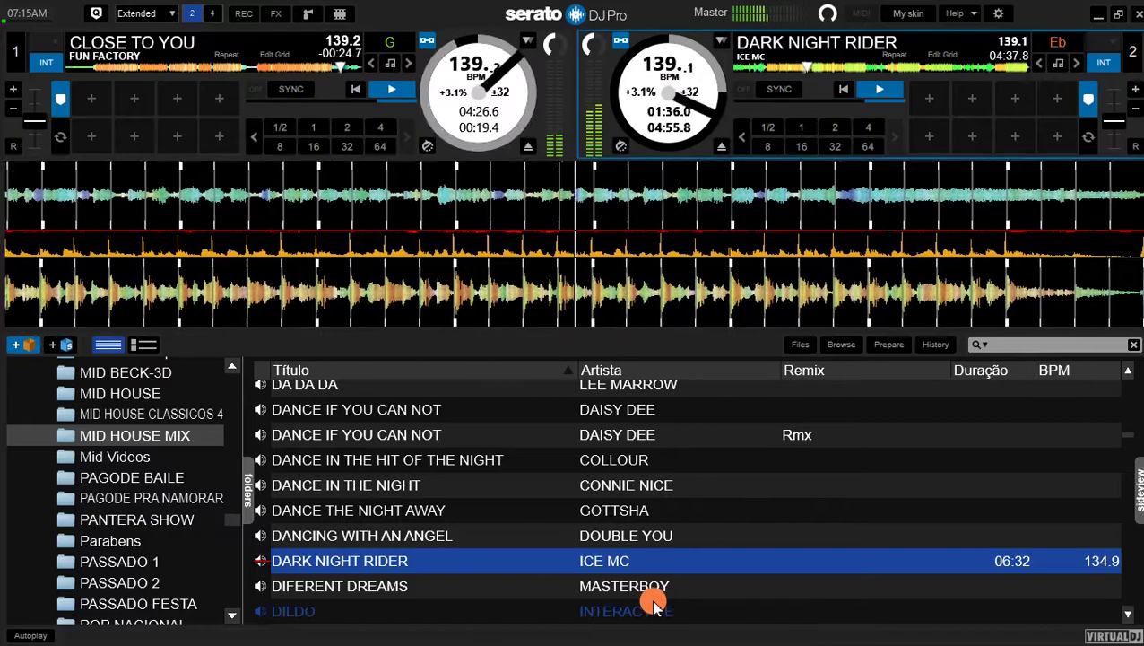
Step: Find DON'T LEAVE ME by FOURTEEN 14 in the folder, load it onto deck 1 and start it playing
left_click(626, 482)
key("Down")
key("Down")
key("Down")
key("Down")
key("Down")
key("Down")
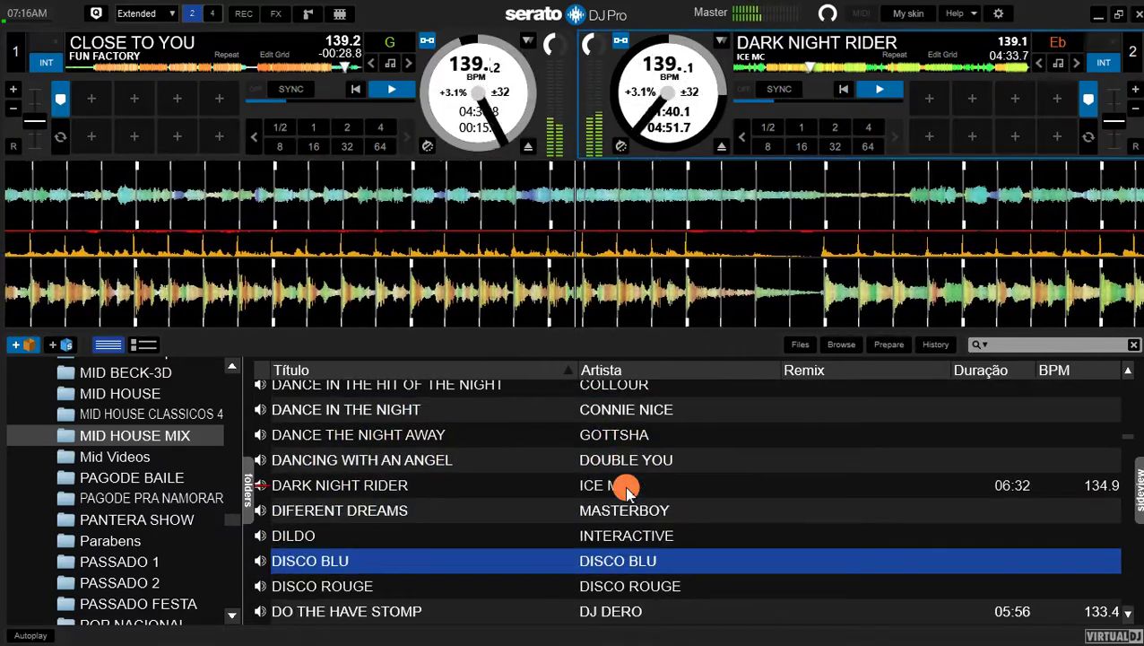
key("Down")
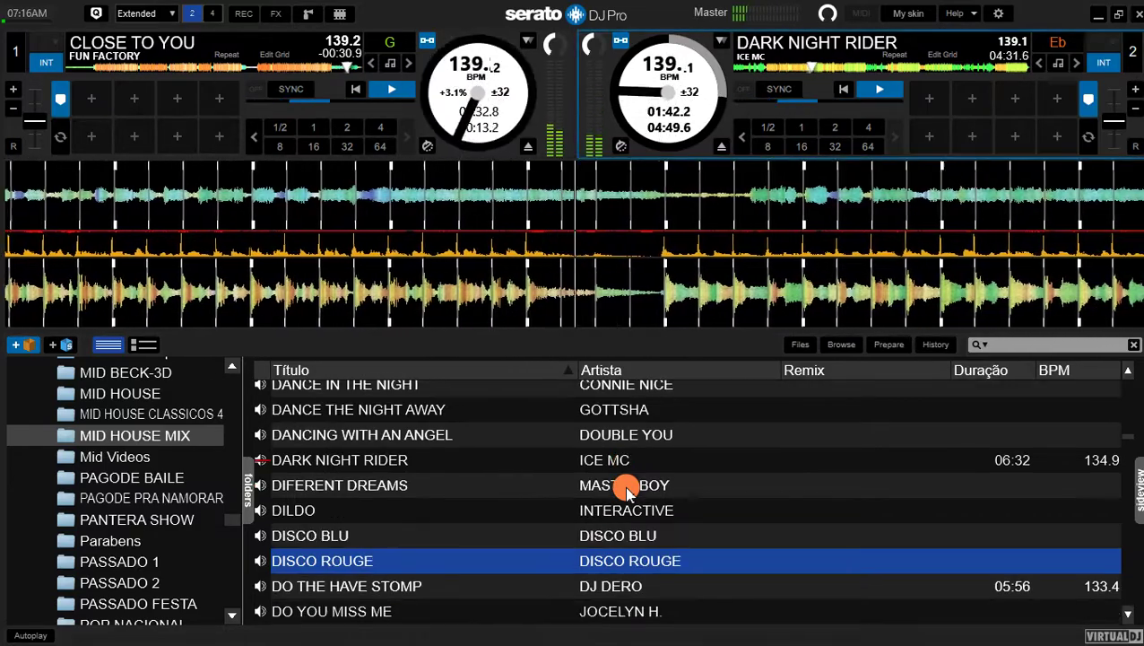
key("Down")
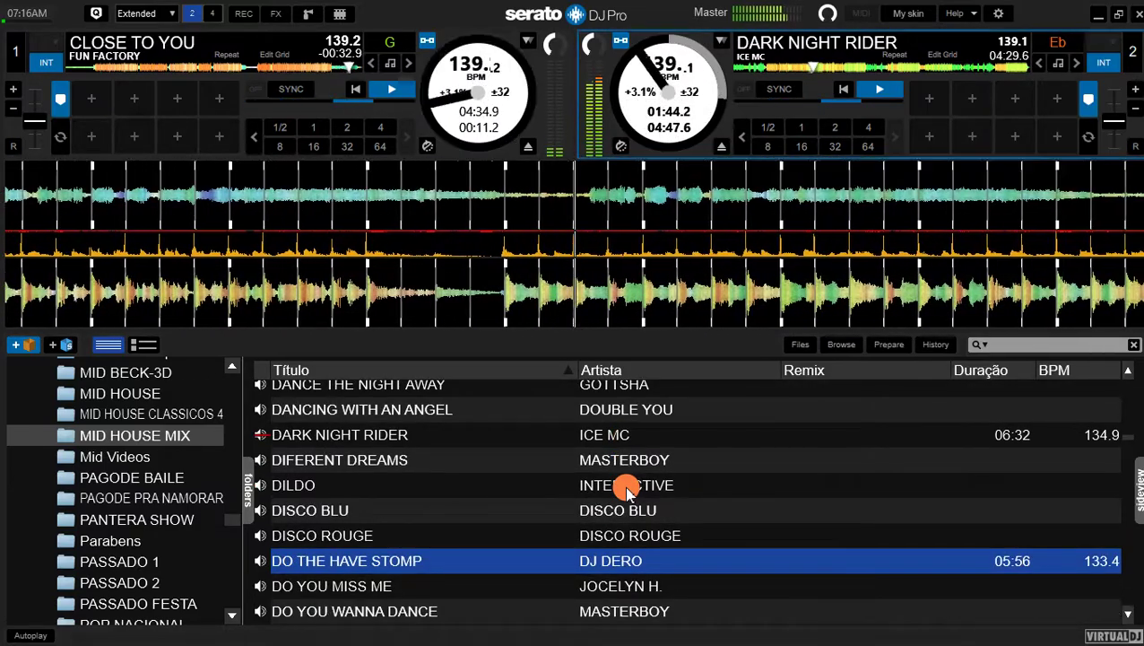
key("Down")
key("Down")
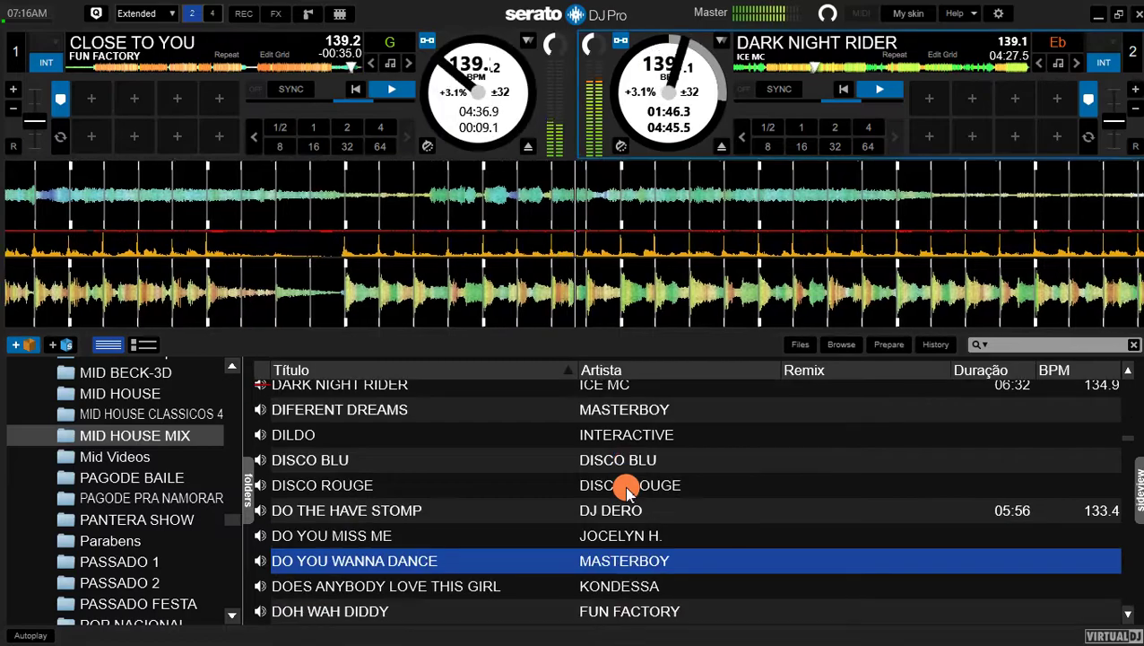
key("Down")
key("Down")
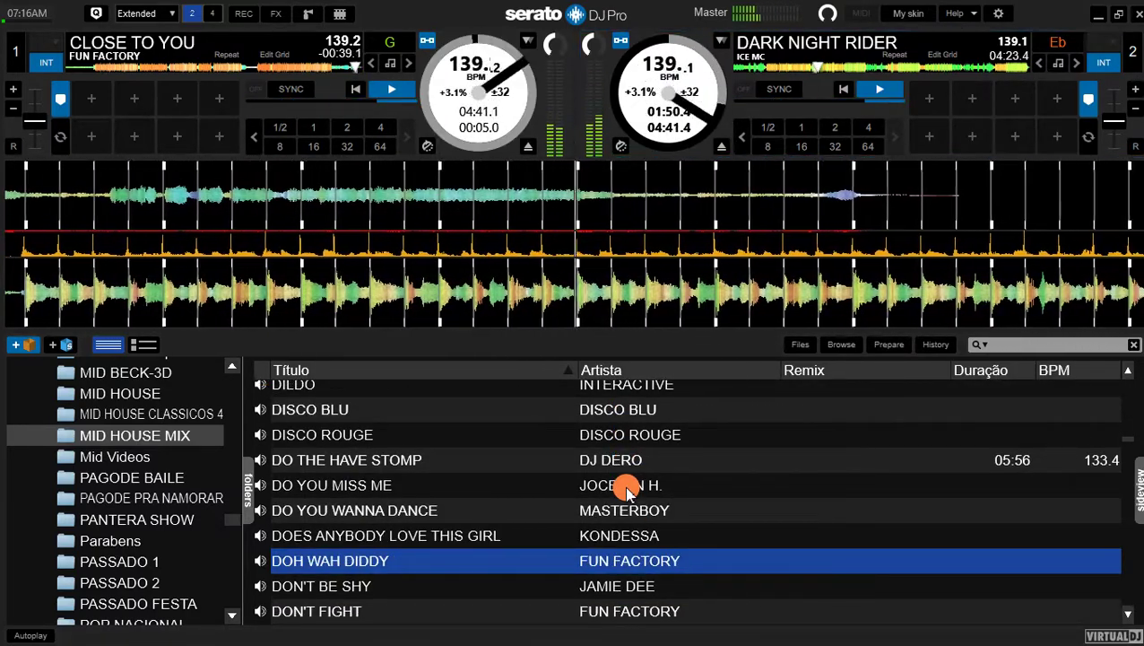
key("Down")
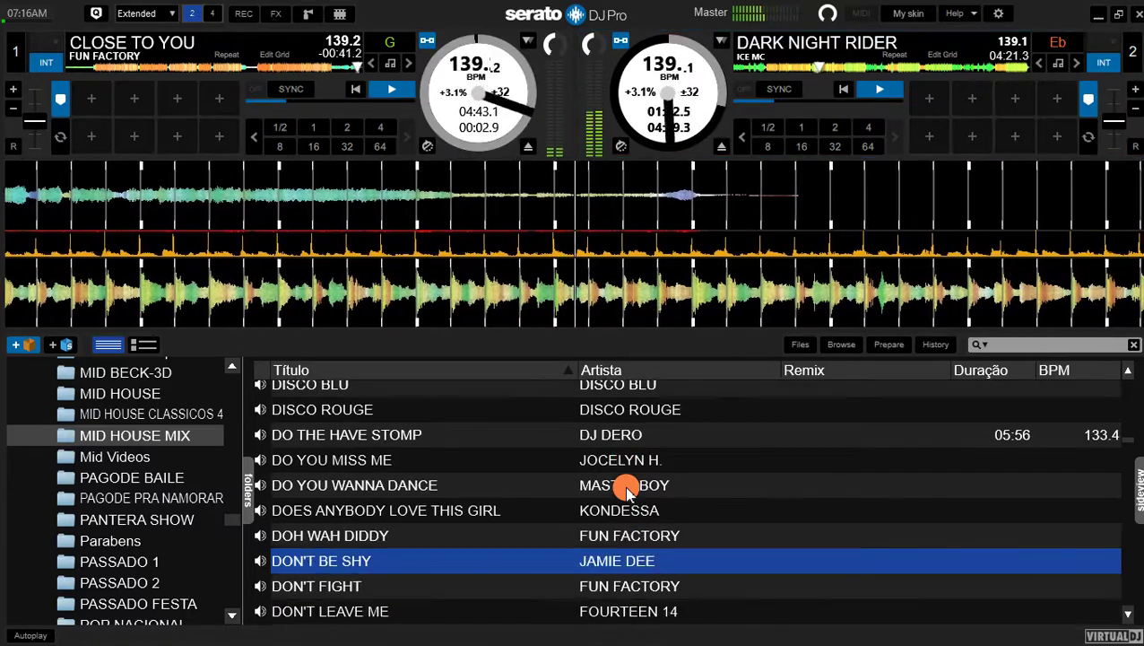
key("Down")
key("Down")
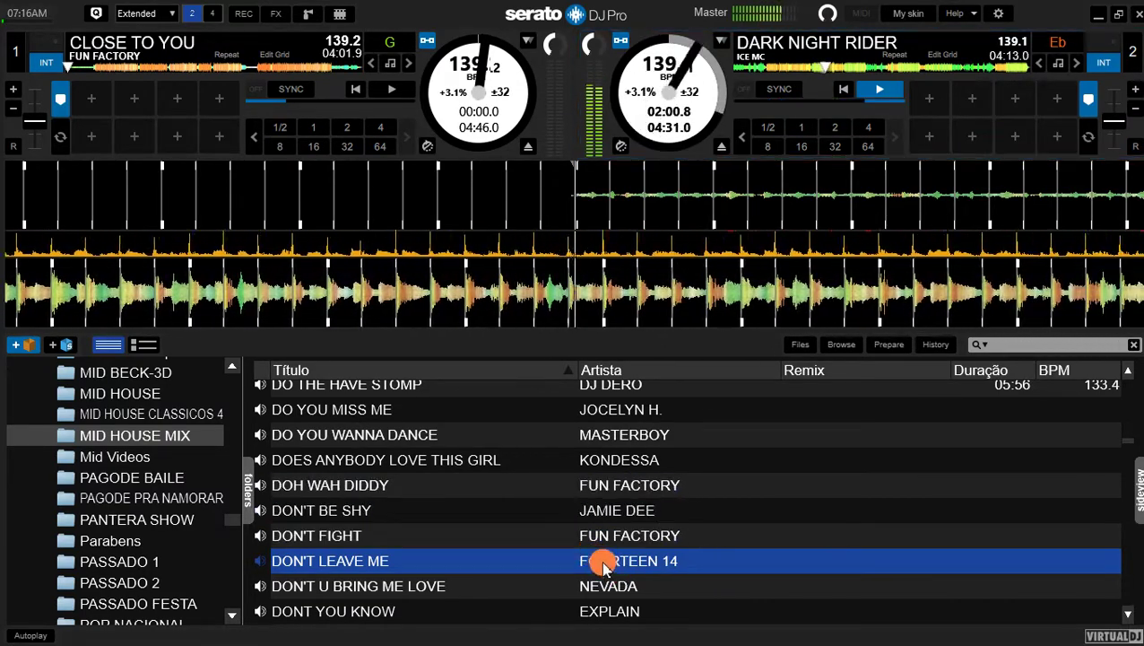
key("shift+Left")
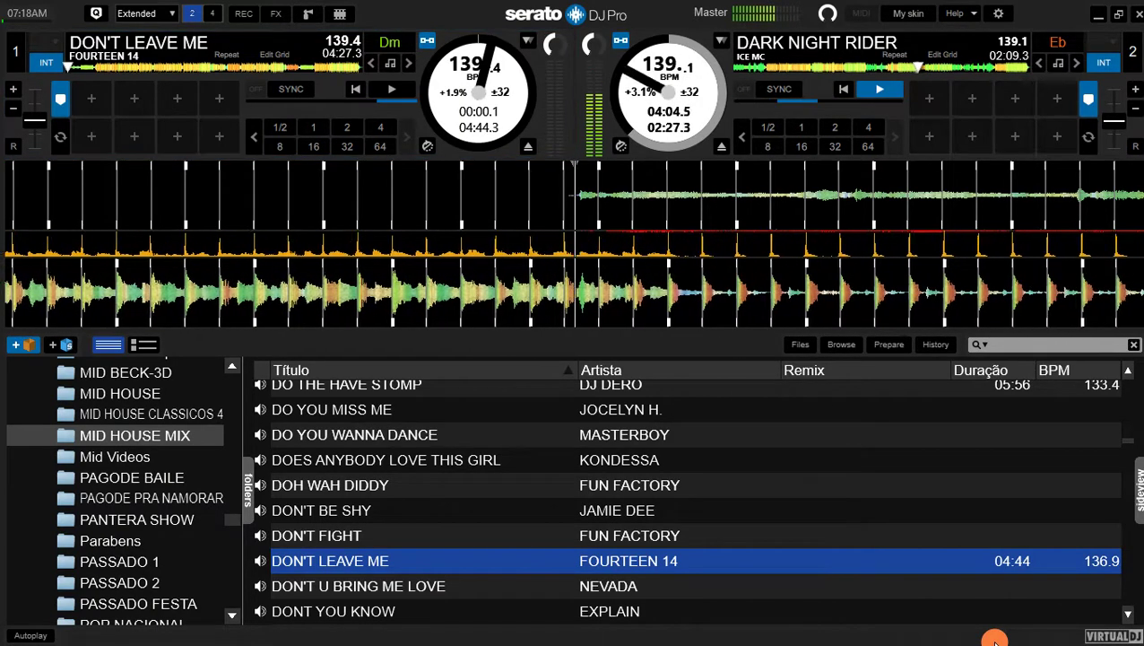
key("w")
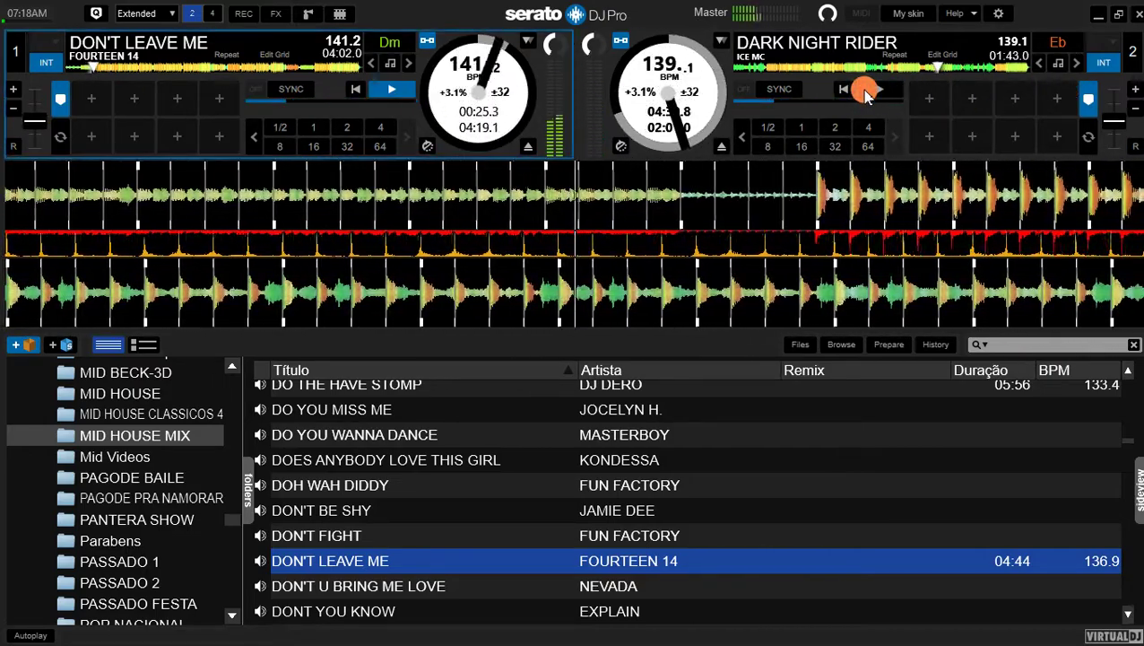
Step: Find FEEL THE HEAT OF THE NIGHT by MASTERBOY in the MID HOUSE MIX folder and load it onto deck 2
left_click(621, 536)
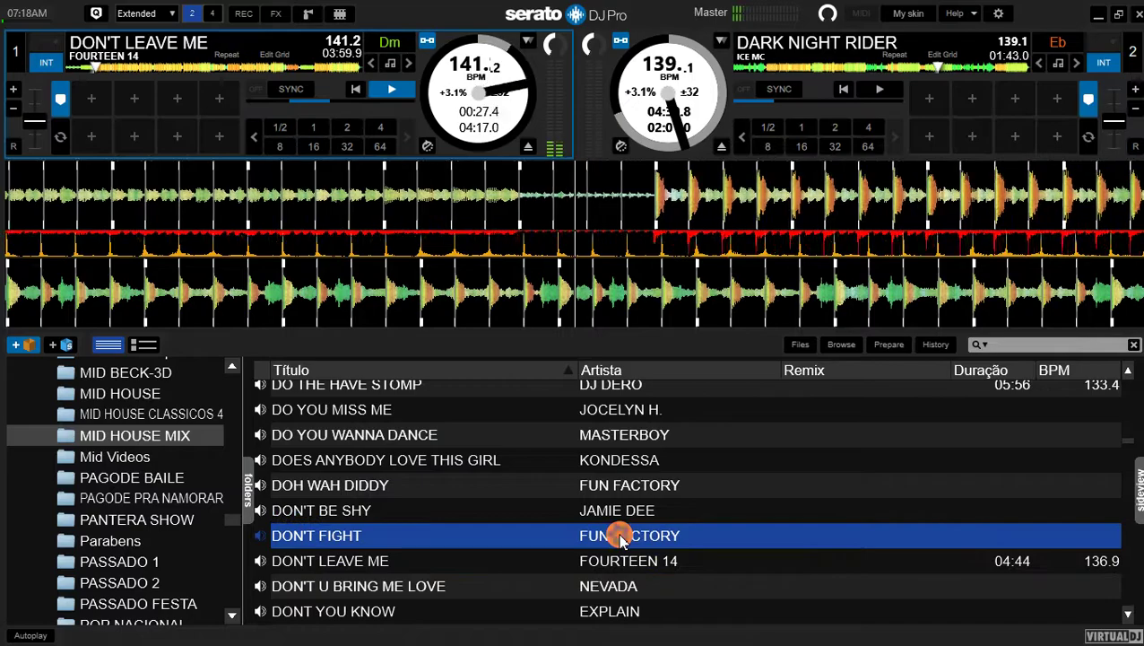
key("Down")
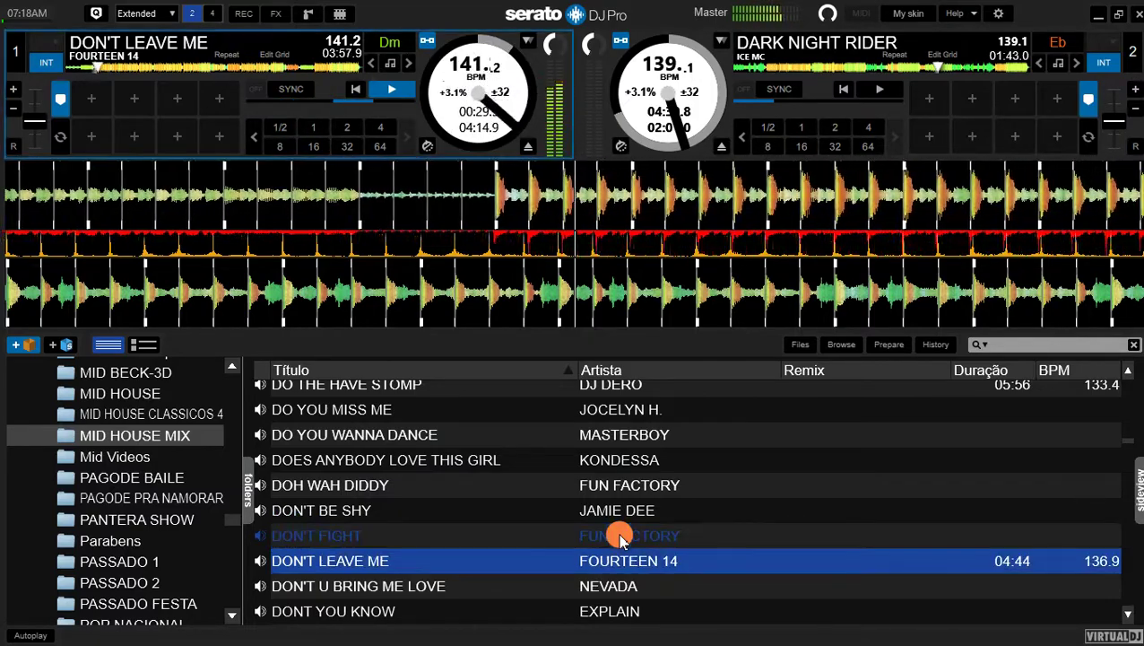
key("Down")
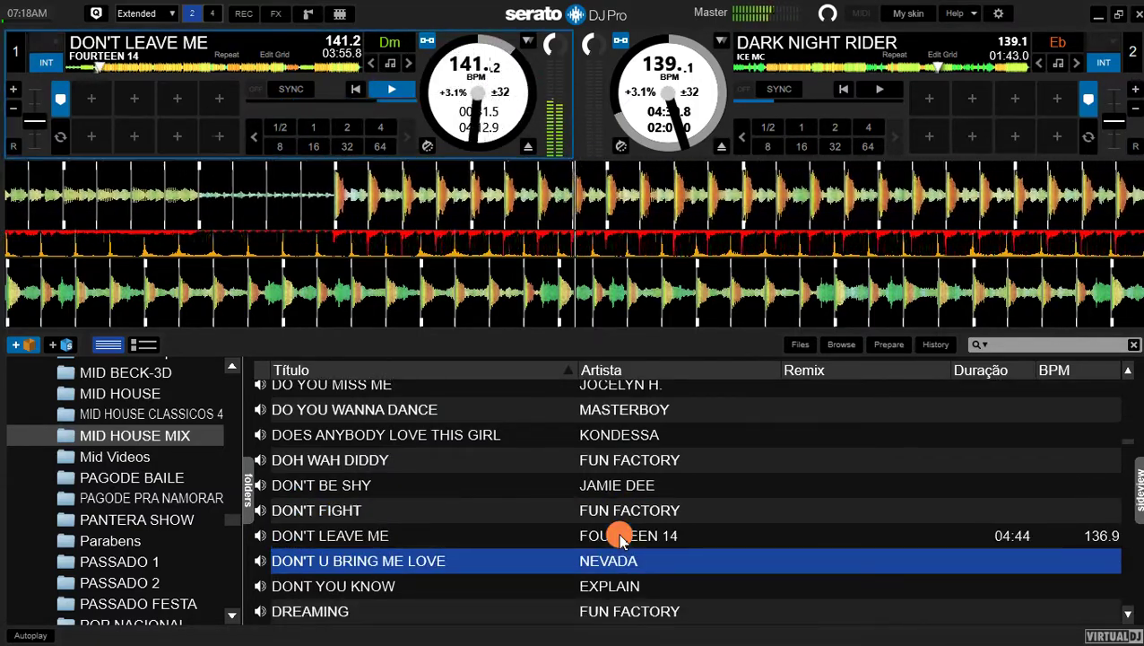
key("Down")
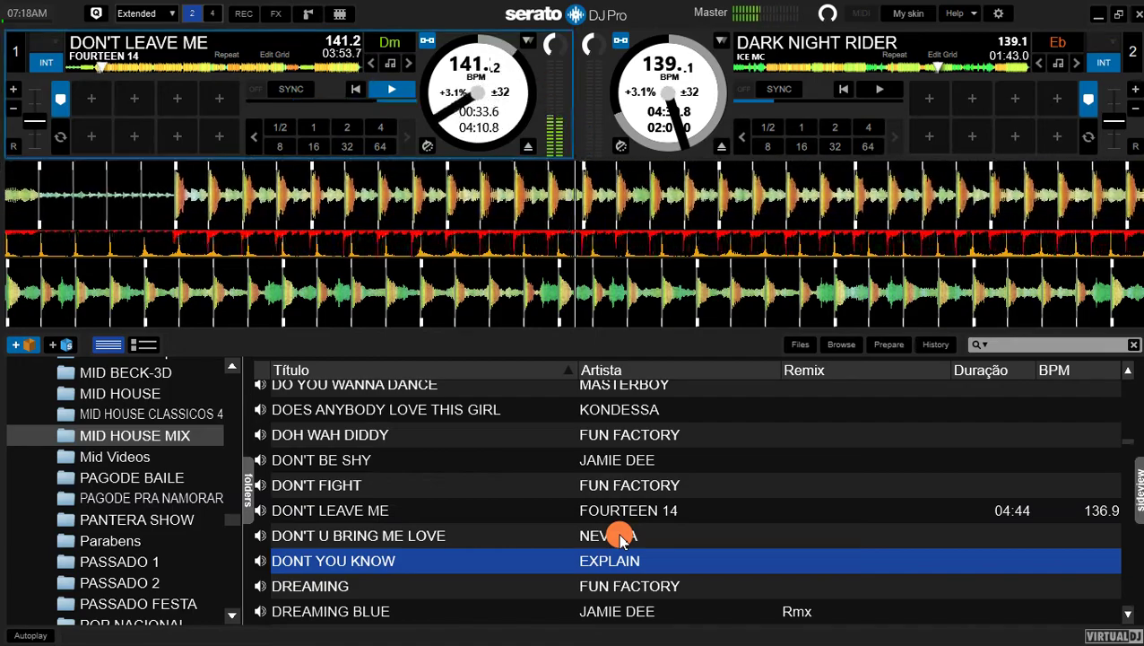
key("Down")
key("Down")
key("Down")
key("Down")
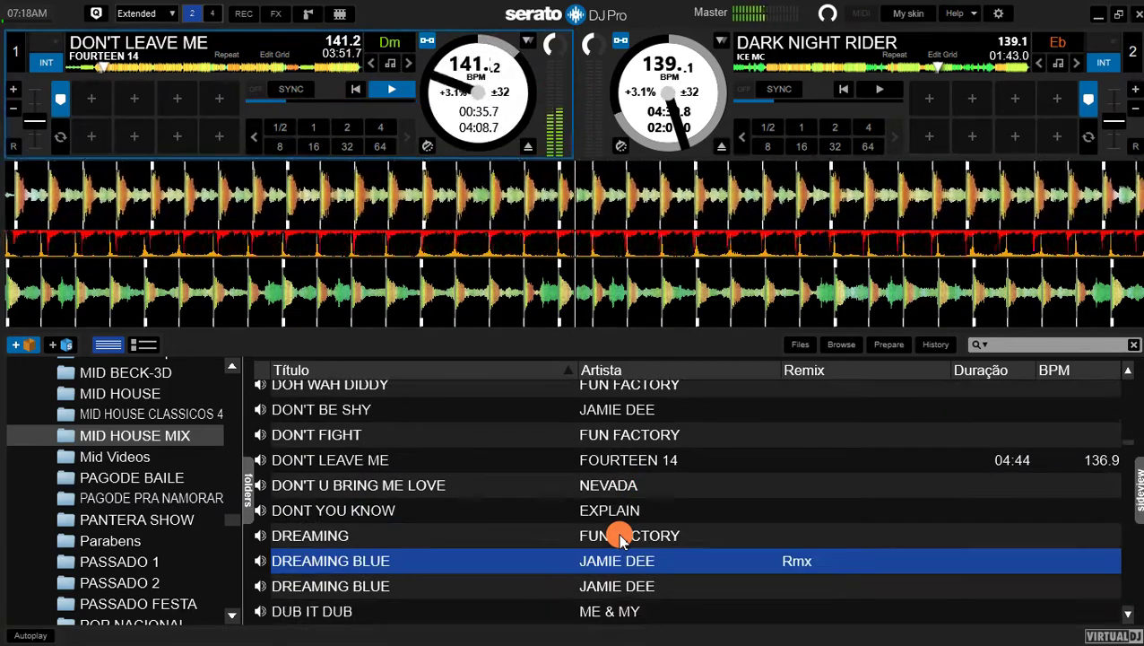
key("Down")
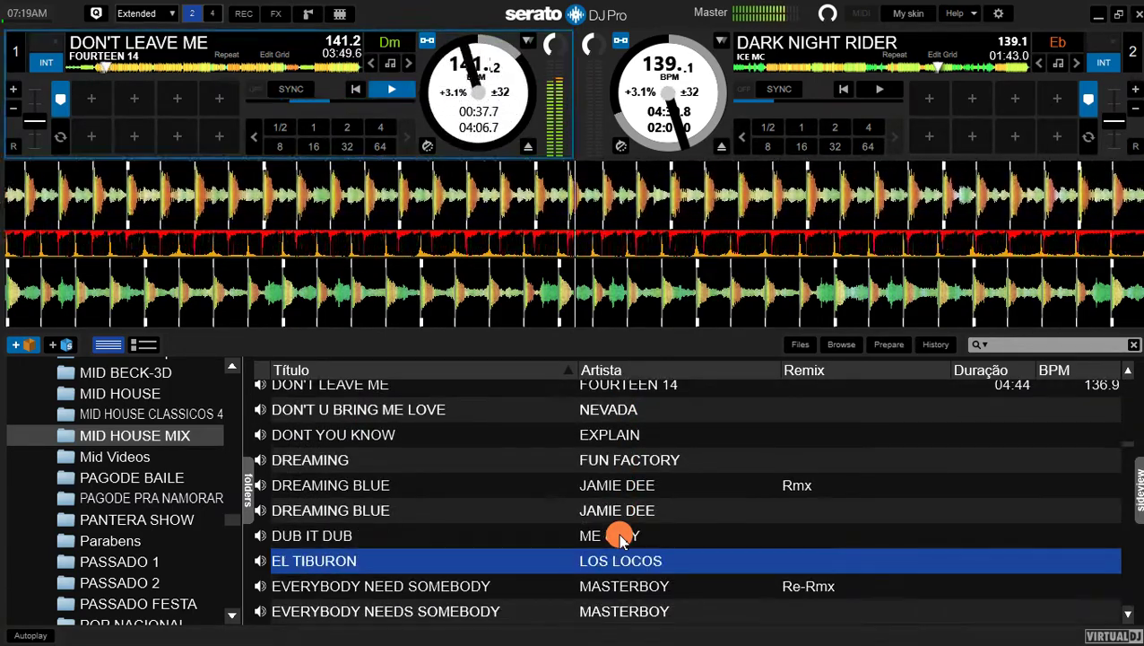
key("Down")
key("Down")
key("Down")
key("Down")
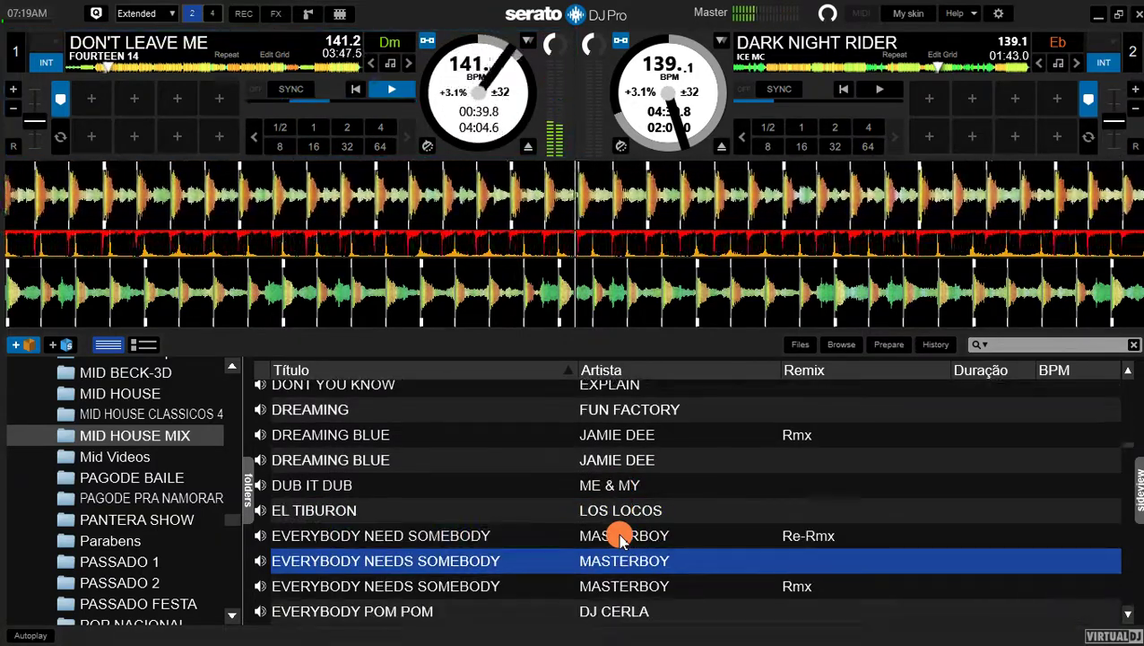
key("Down")
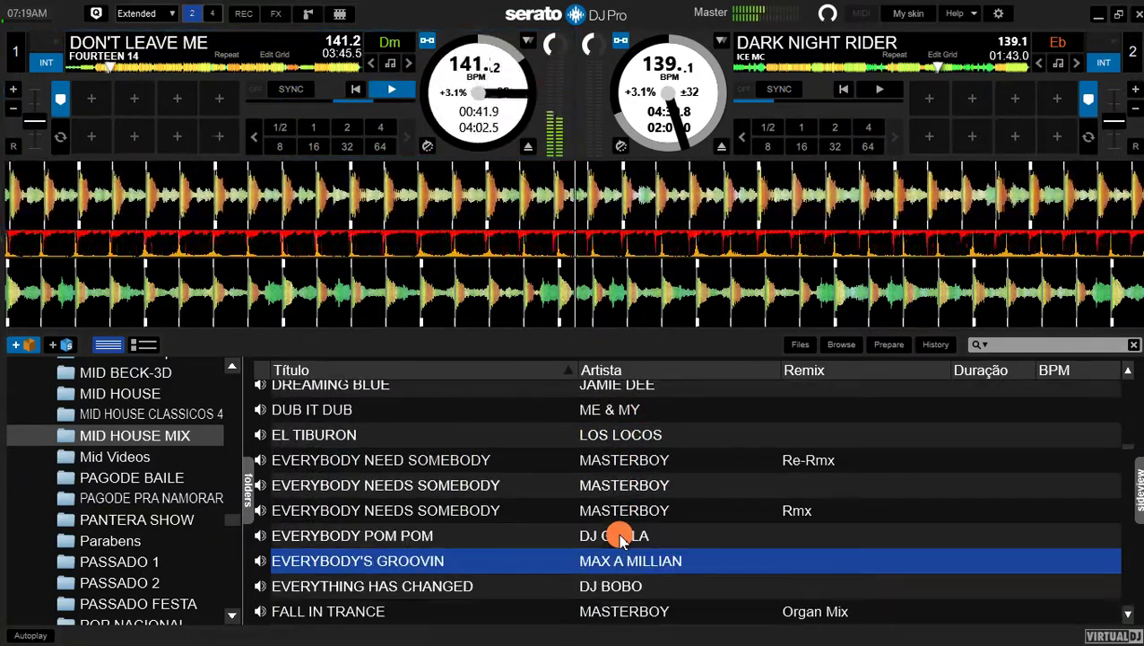
key("Down")
key("Down")
key("Down")
key("Down")
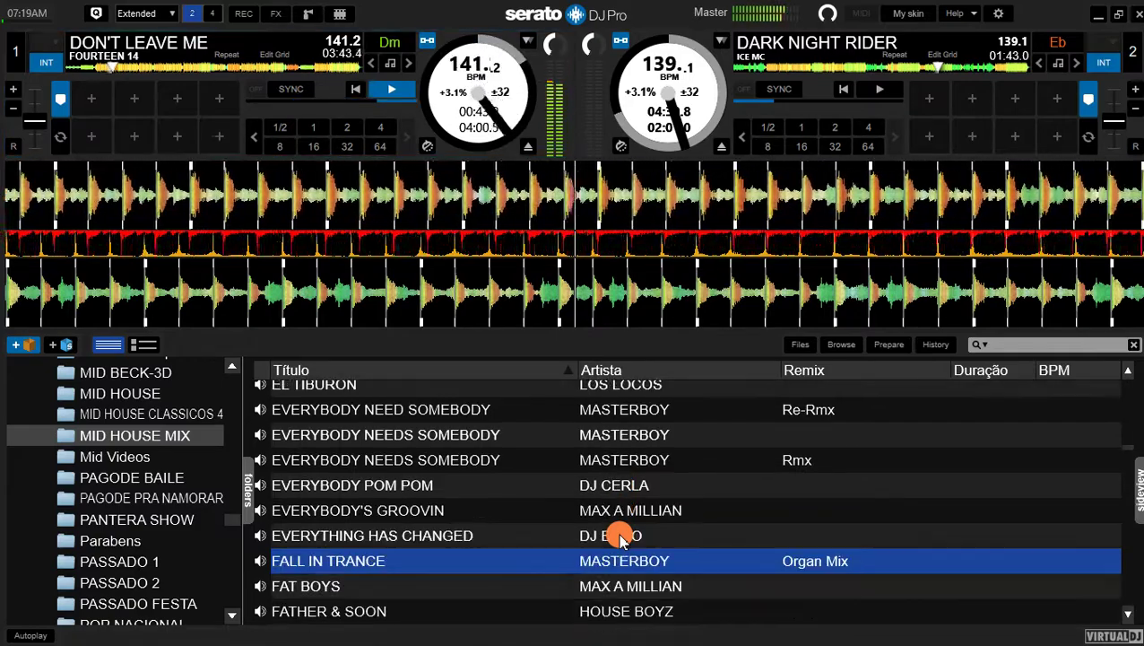
key("Down")
key("Down")
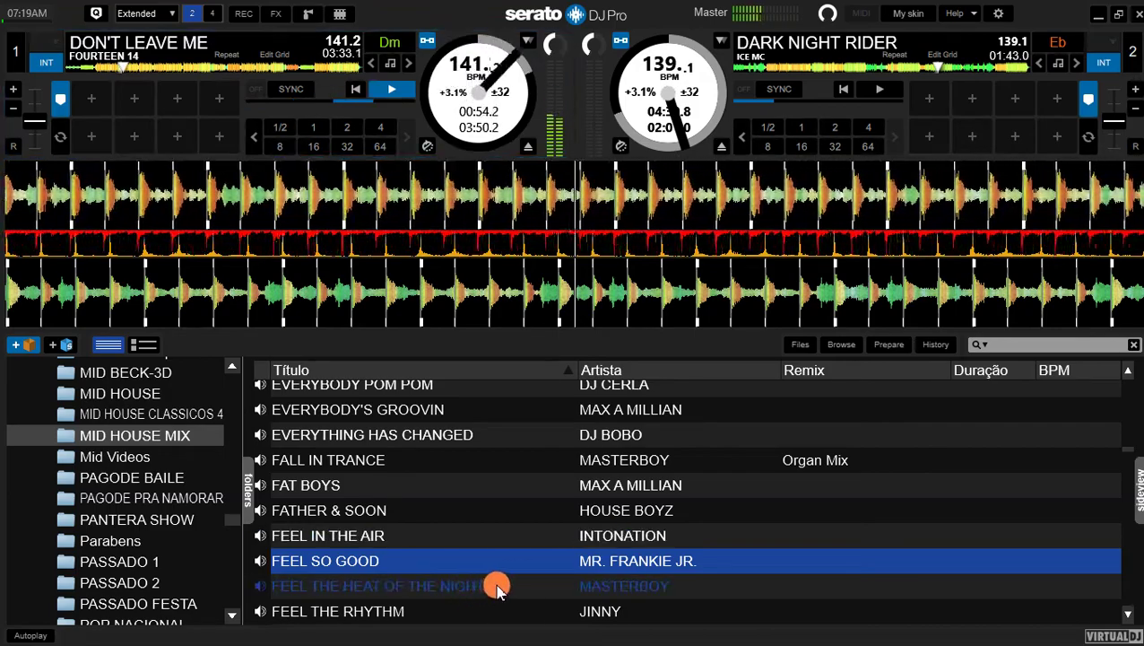
double_click(466, 584)
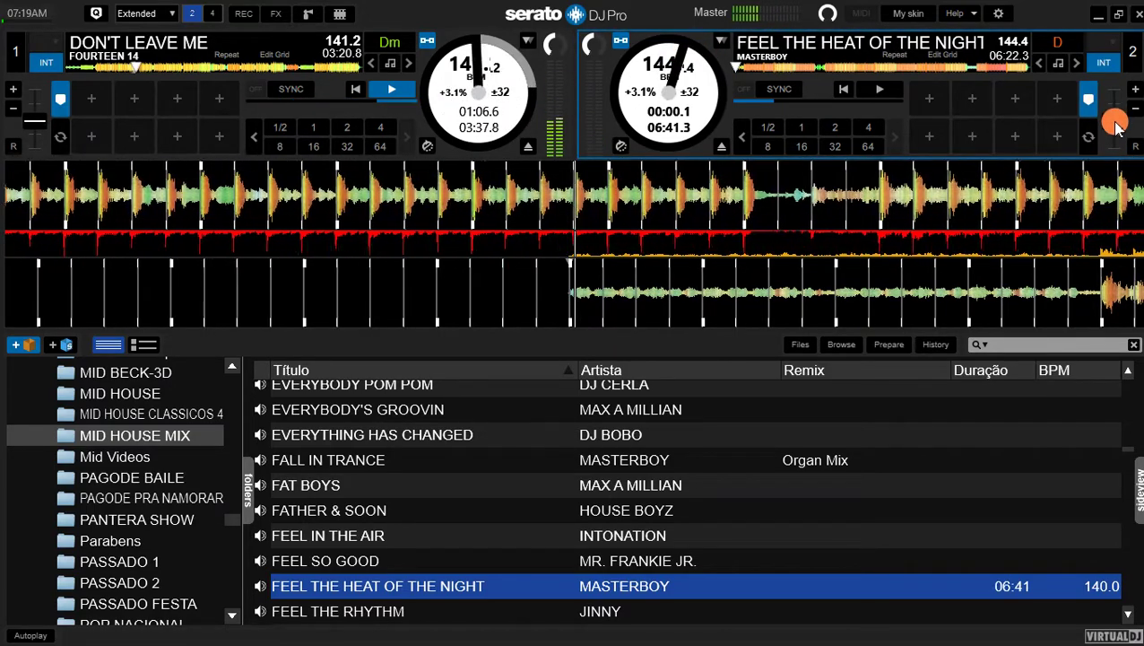
Step: Cue FEEL THE HEAT OF THE NIGHT at its opening on deck 2 and set its tempo to 140.9 BPM (+0.6%)
left_click_drag(1117, 125, 1135, 113)
left_click_drag(781, 176, 781, 177)
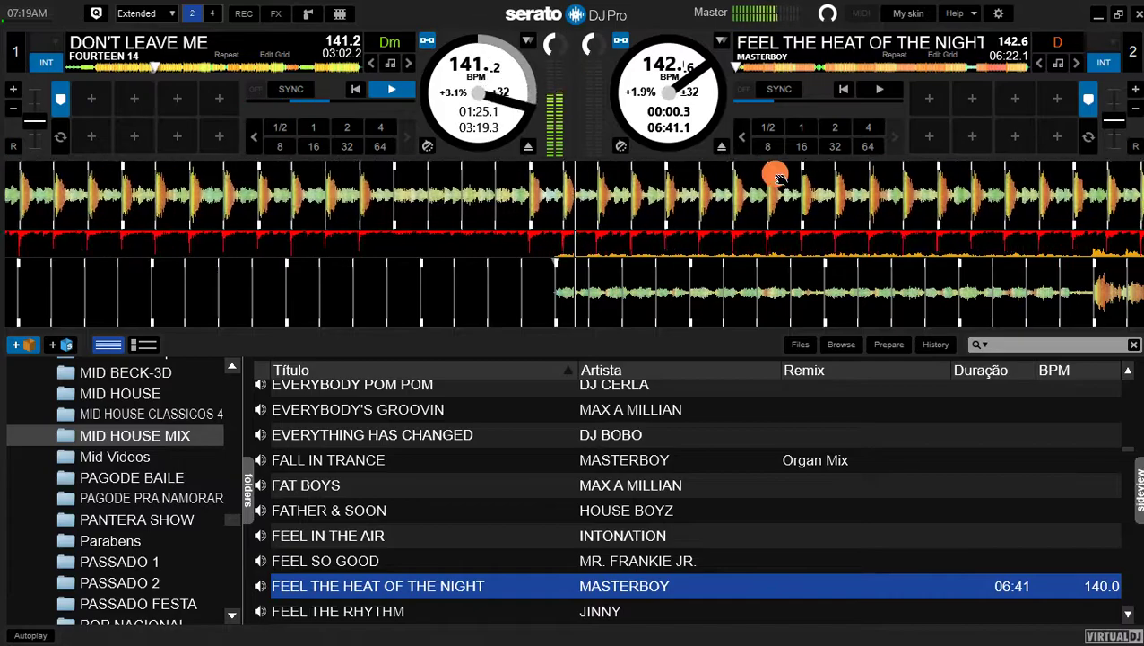
left_click_drag(706, 64, 801, 171)
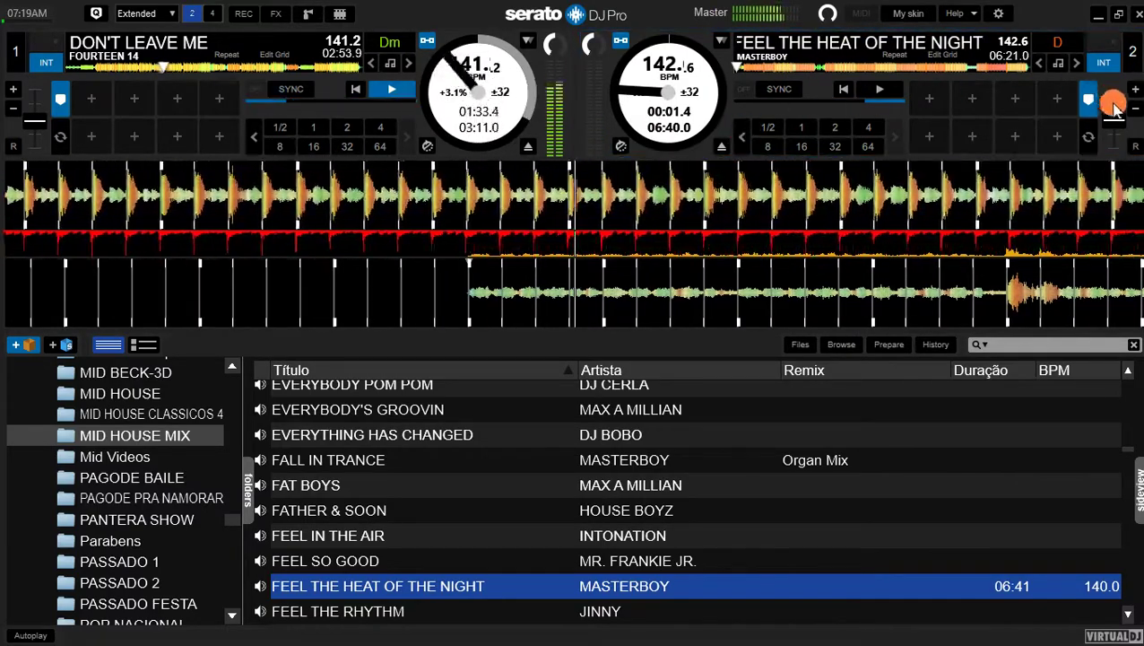
left_click_drag(659, 299, 736, 281)
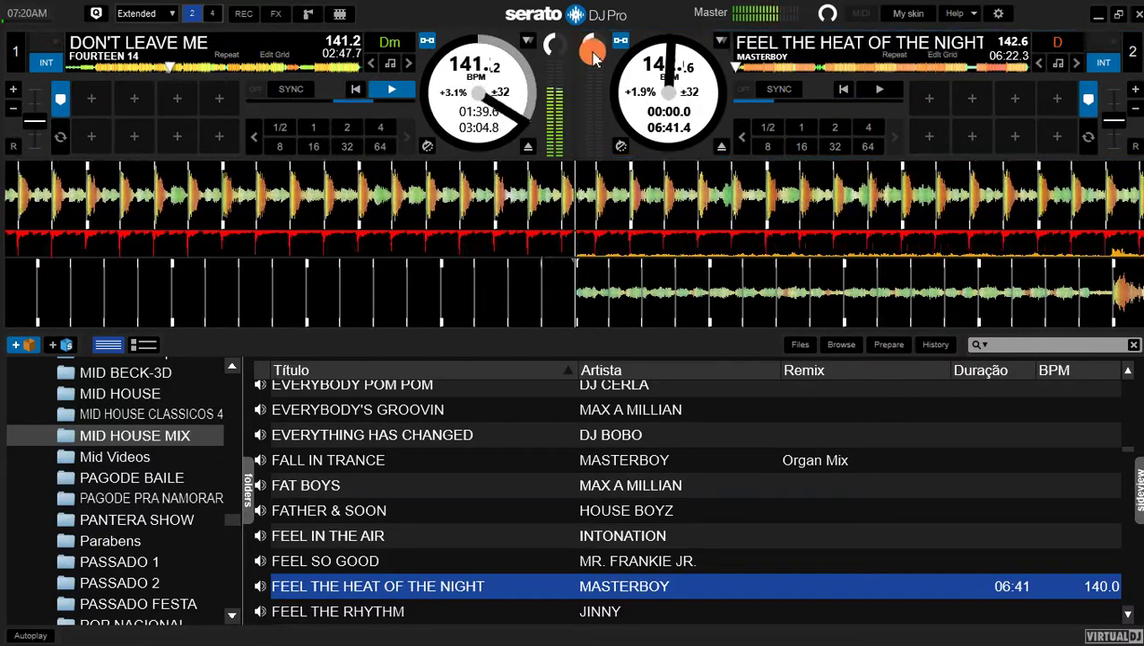
left_click_drag(673, 54, 650, 52)
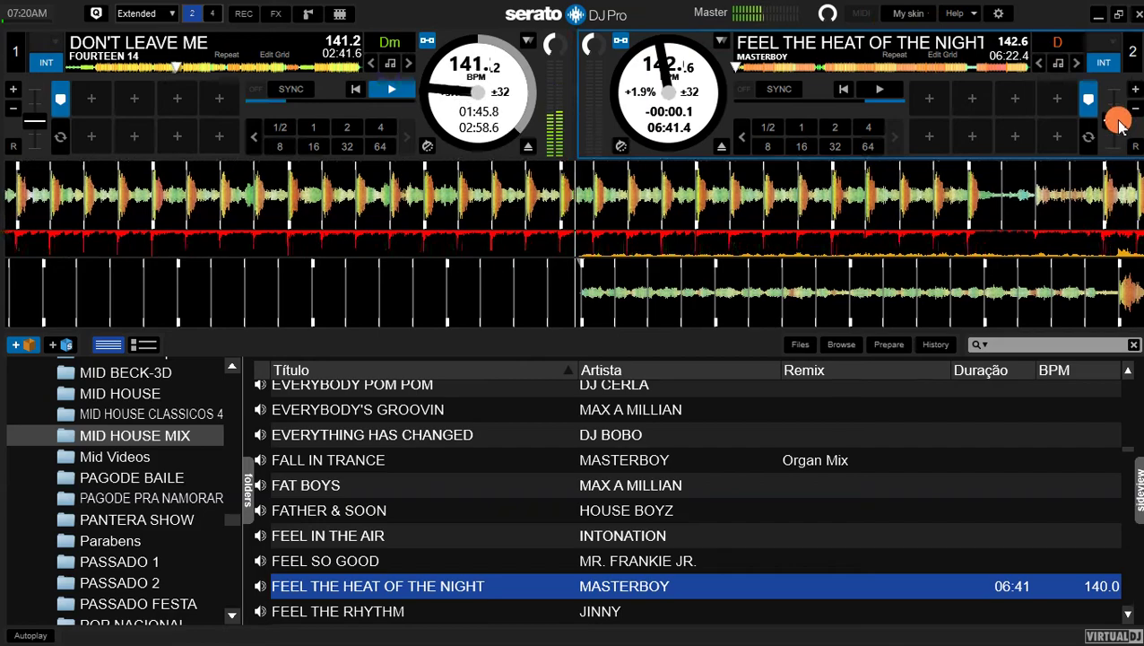
left_click(1117, 123)
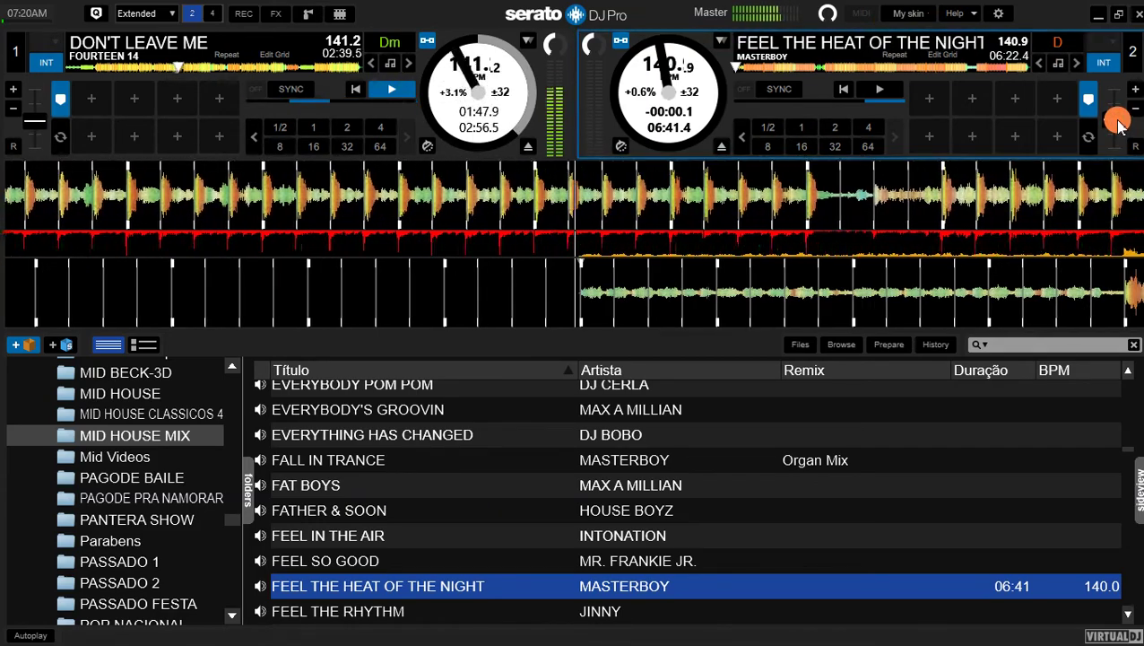
left_click_drag(1118, 124, 1117, 123)
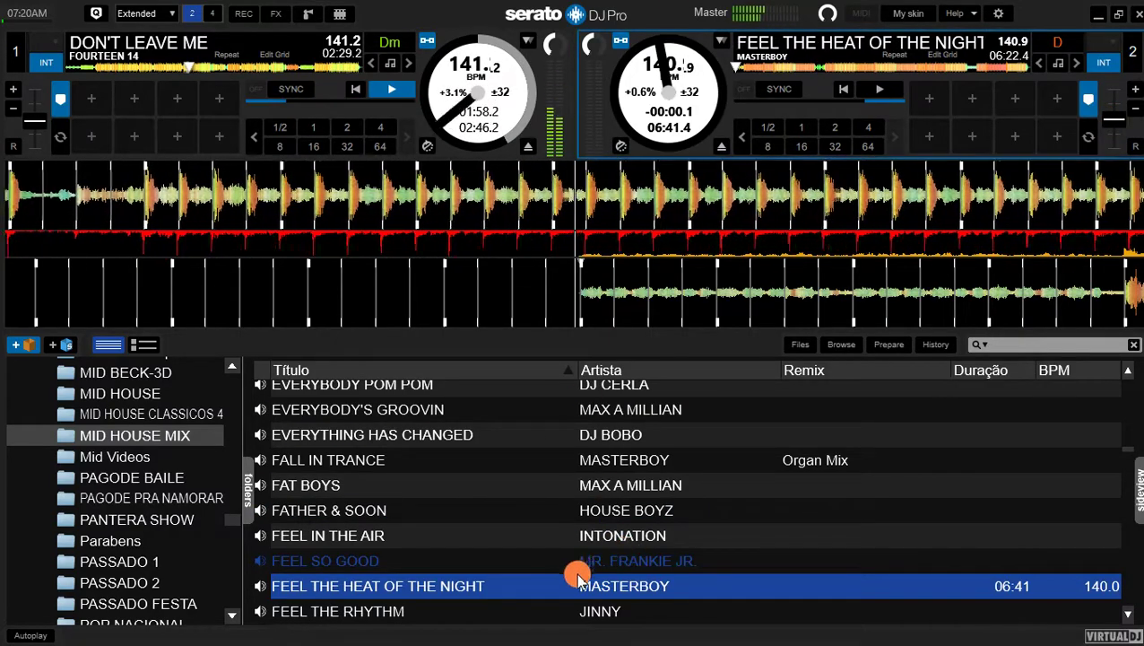
Step: Load FEEL SO GOOD by MR. FRANKIE JR. onto deck 2, cued at its opening, and set its tempo to 142.1 BPM (+6.9%)
left_click(516, 565)
key("shift+Right")
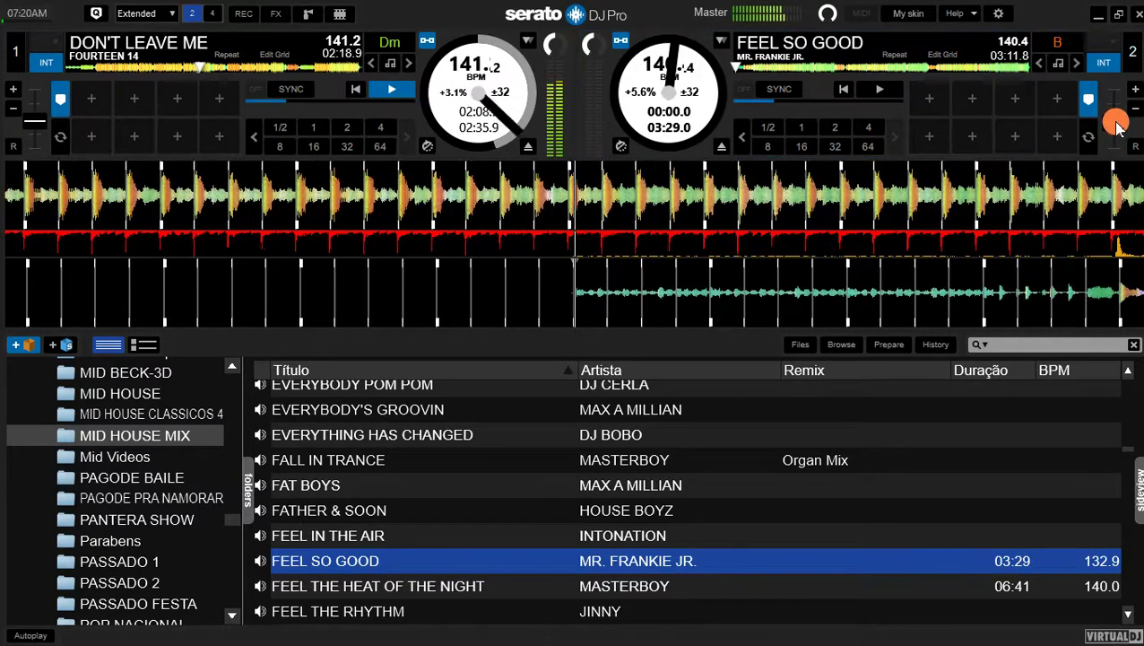
left_click_drag(1116, 126, 1118, 123)
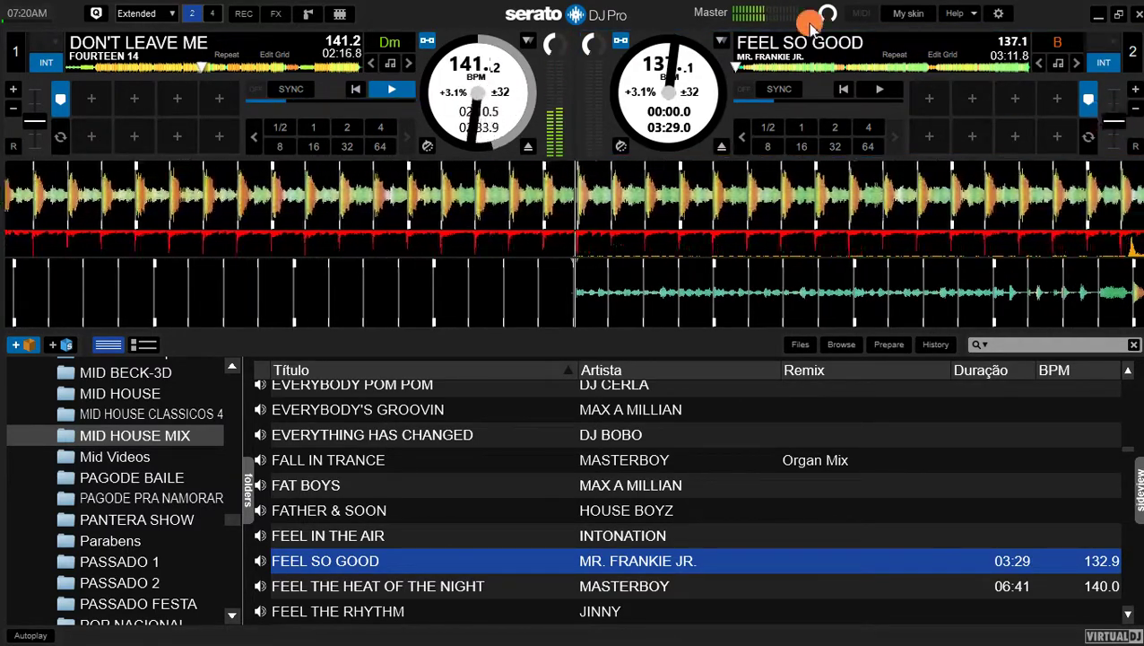
left_click_drag(677, 63, 669, 71)
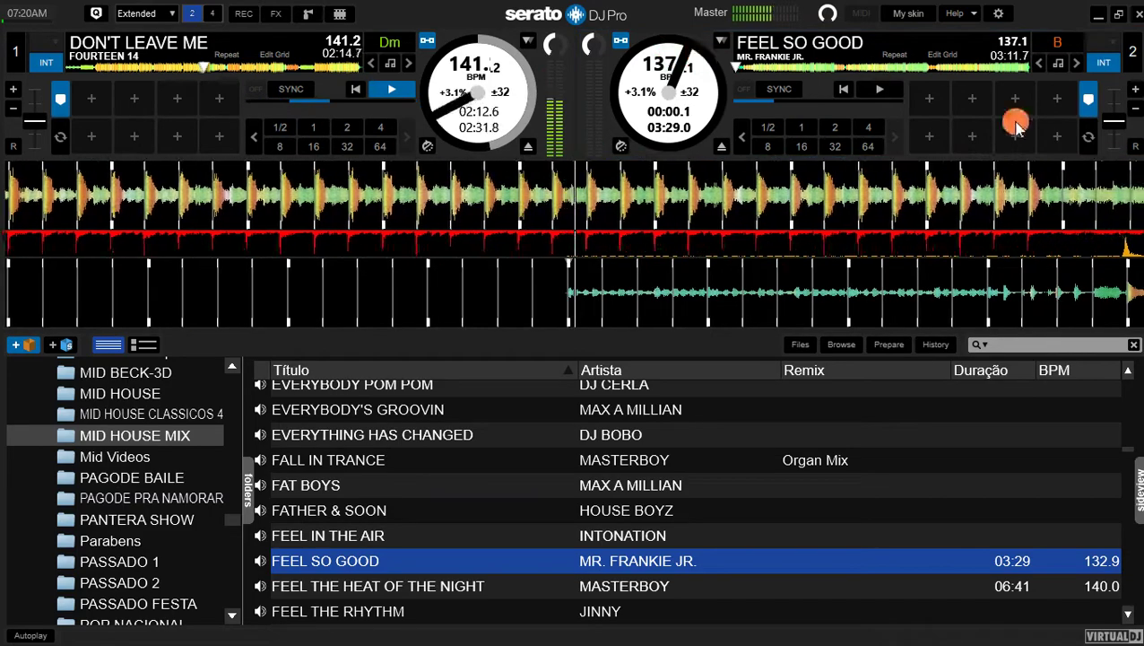
left_click_drag(1115, 126, 1115, 129)
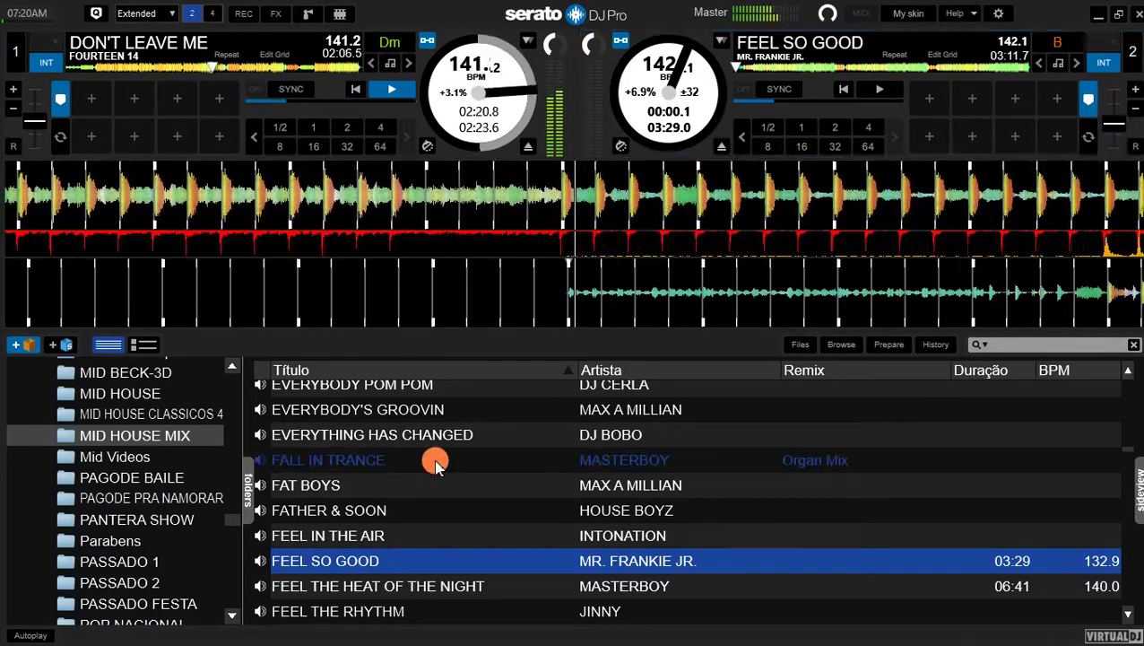
Step: Load FEEL THE HEAT OF THE NIGHT by MASTERBOY back onto deck 2 and cue it at its opening
double_click(480, 585)
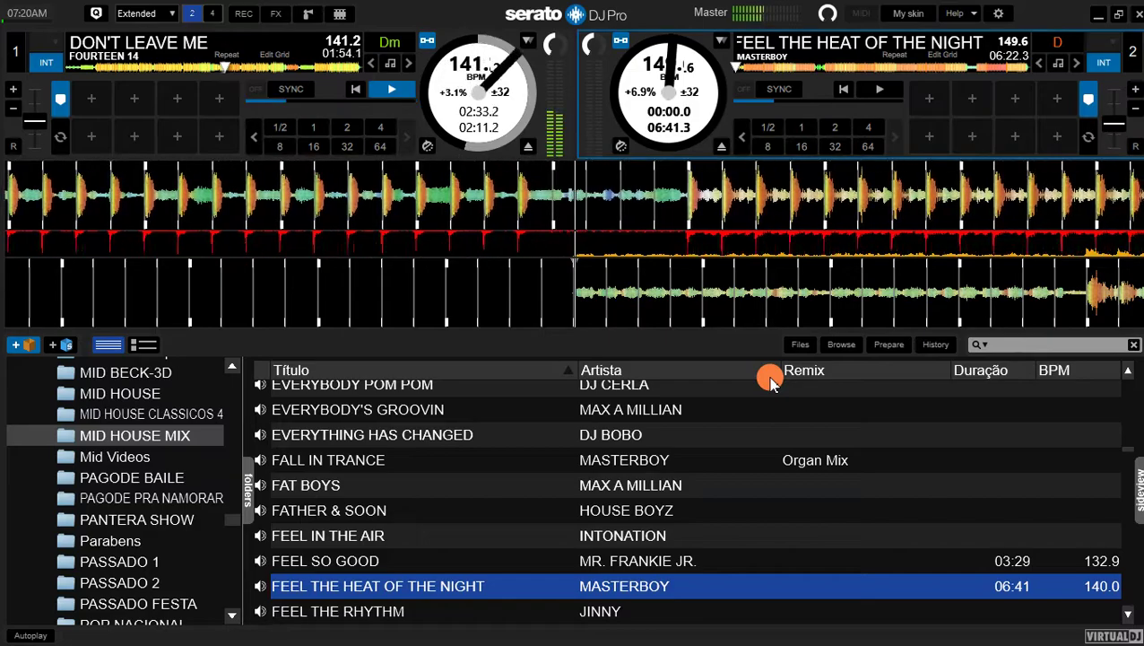
left_click(826, 163)
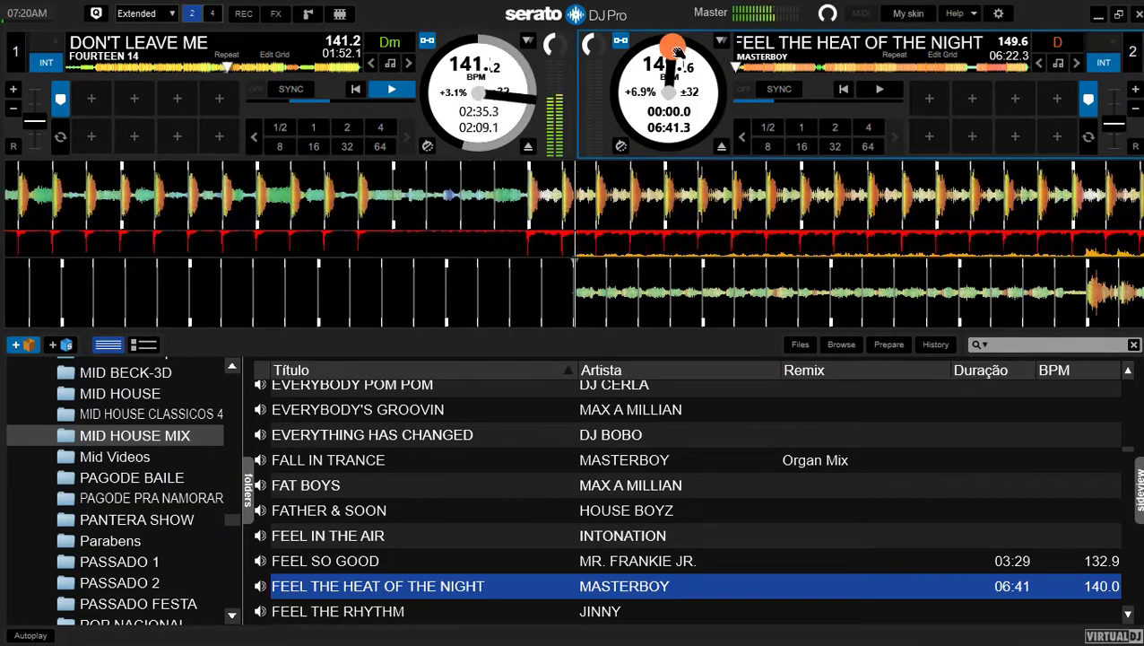
left_click_drag(674, 55, 751, 43)
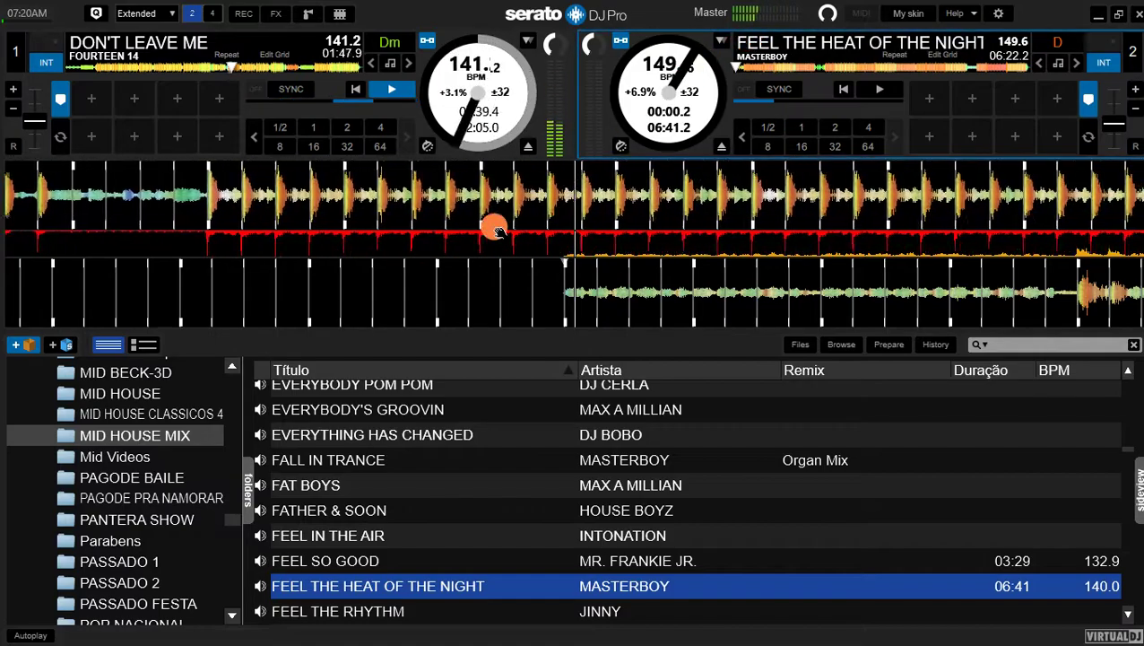
Step: Find HOLD ON by LOFT in the MID HOUSE MIX folder and load it onto deck 2
left_click(565, 542)
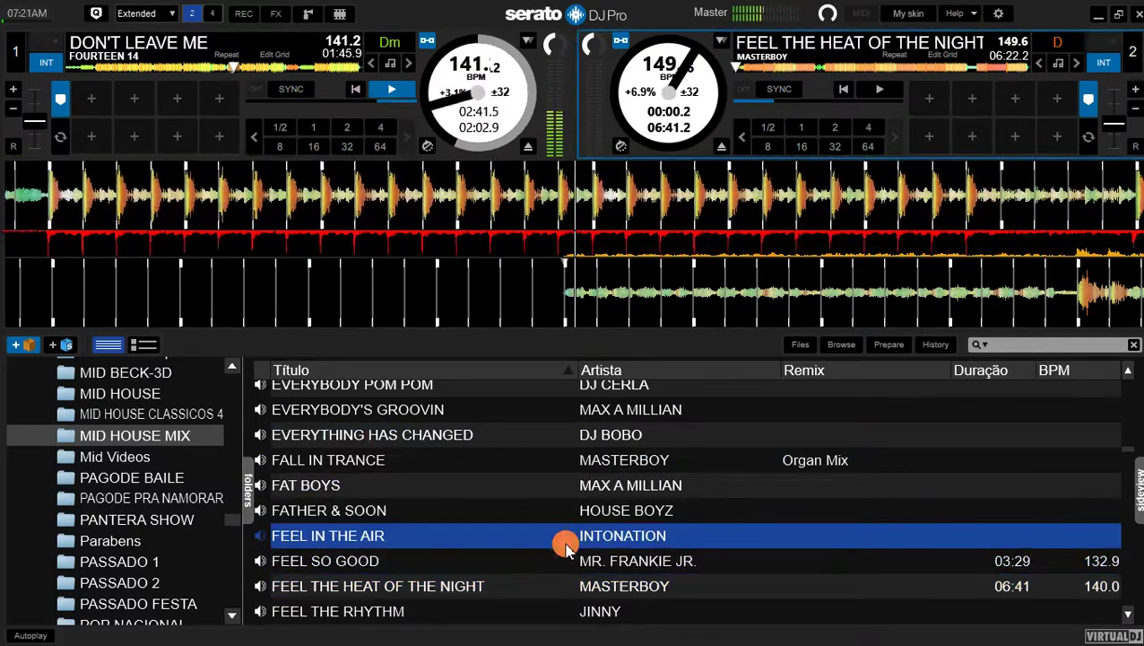
key("Down")
key("Down")
key("Down")
key("Down")
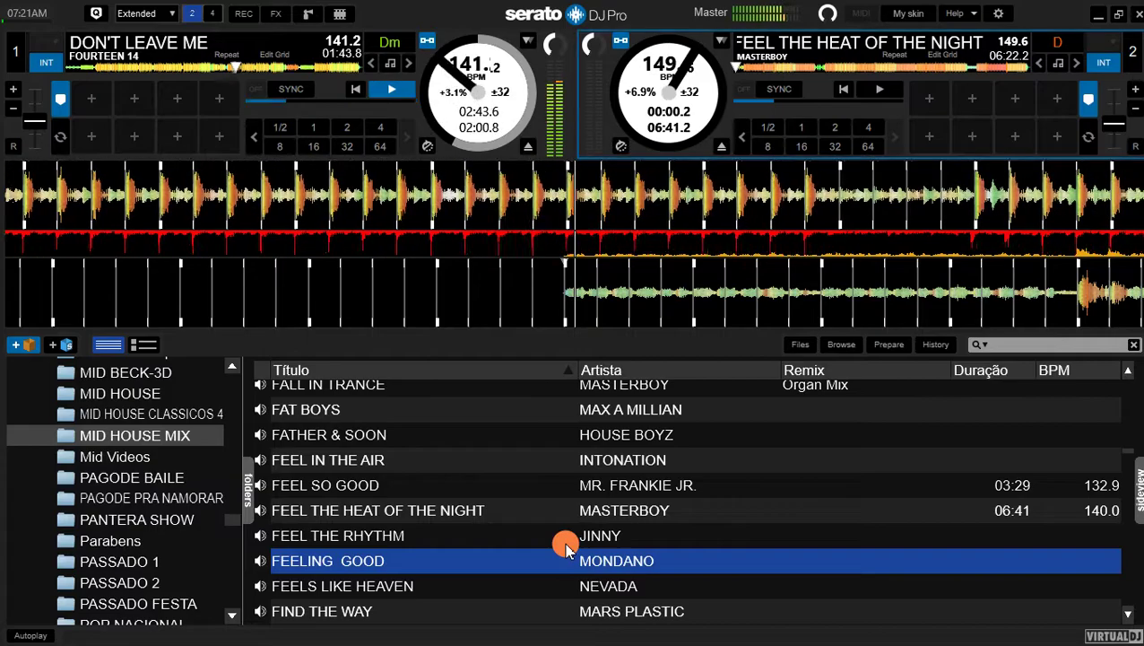
key("Down")
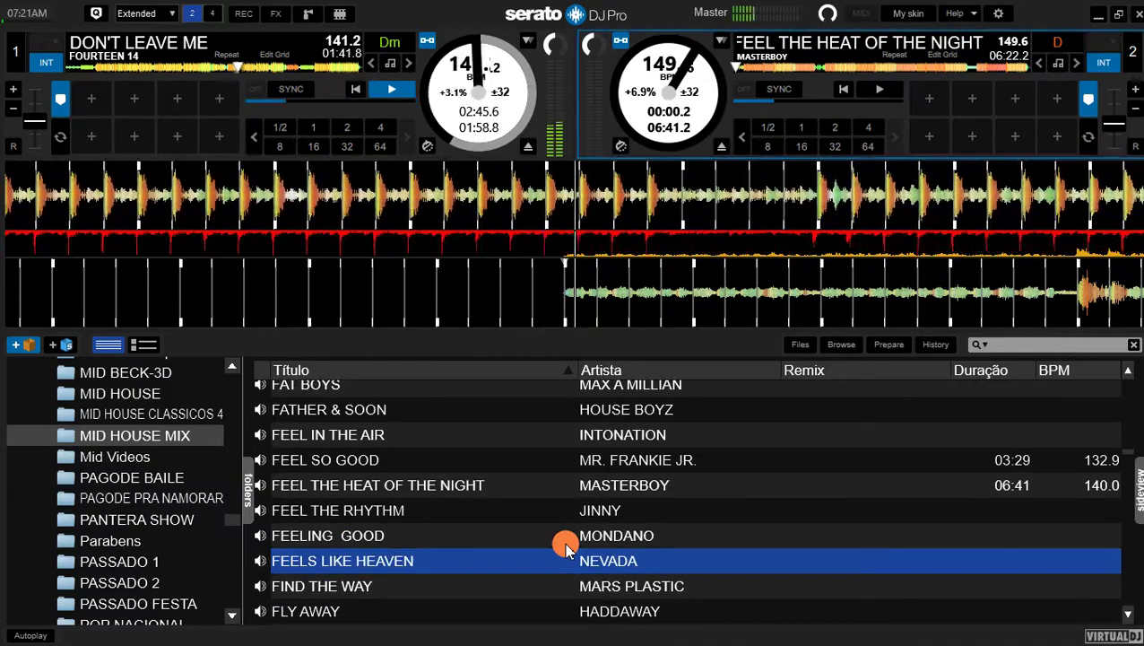
key("Down")
key("Down")
key("Down")
key("Down")
key("Down")
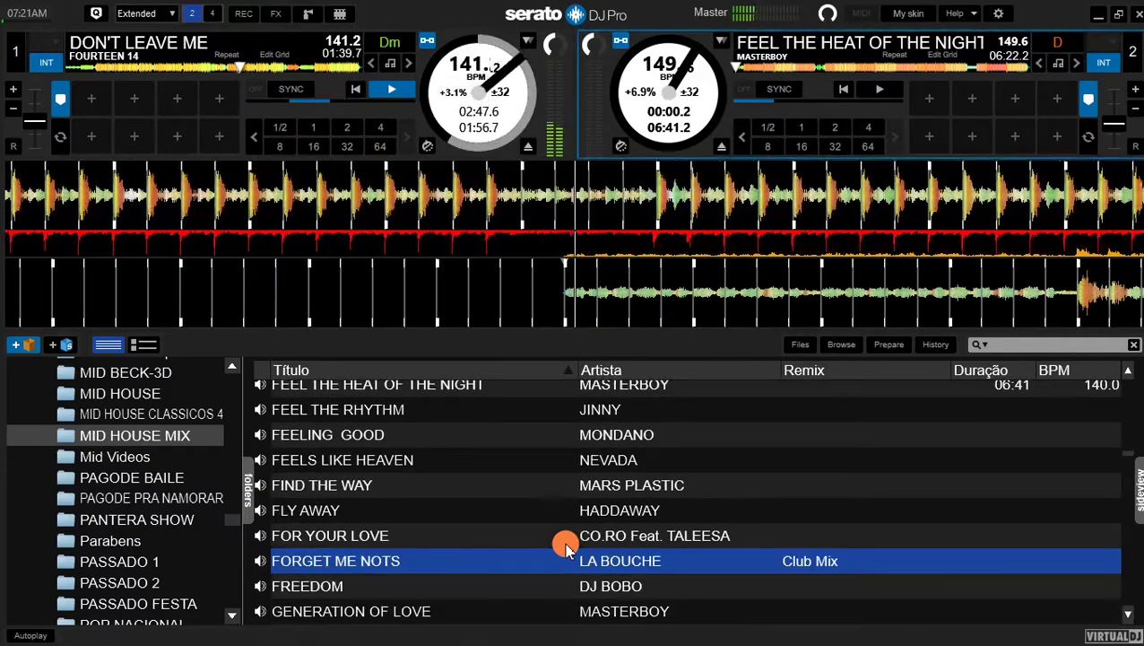
key("Down")
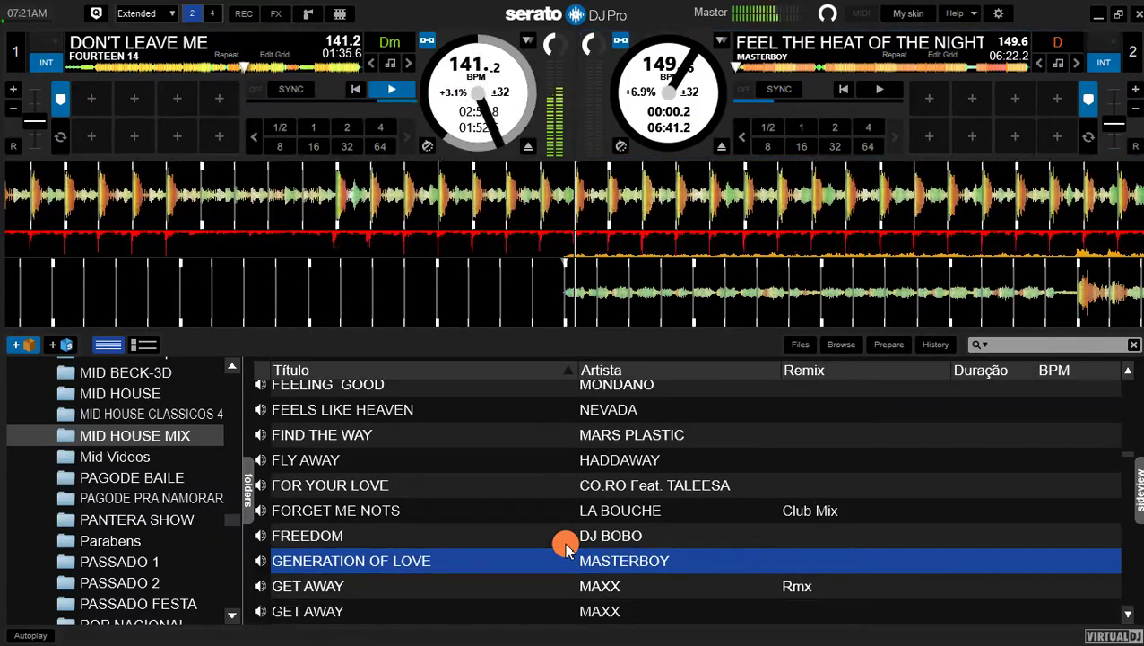
key("Down")
key("Down")
key("Down")
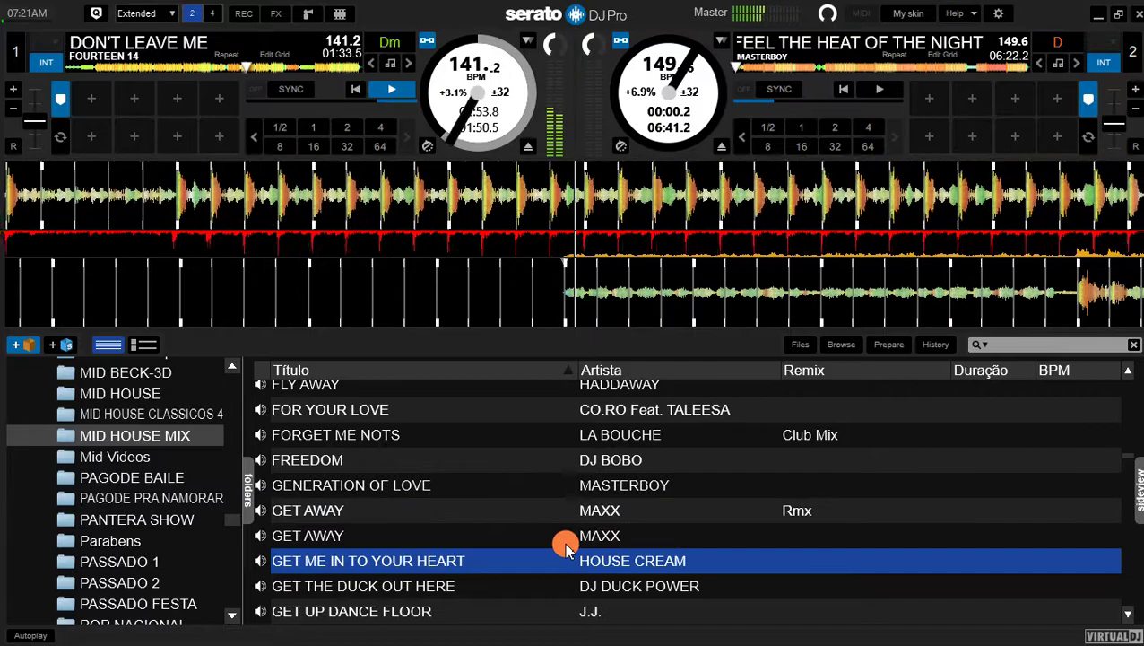
key("Down")
key("Down")
key("Down")
key("Down")
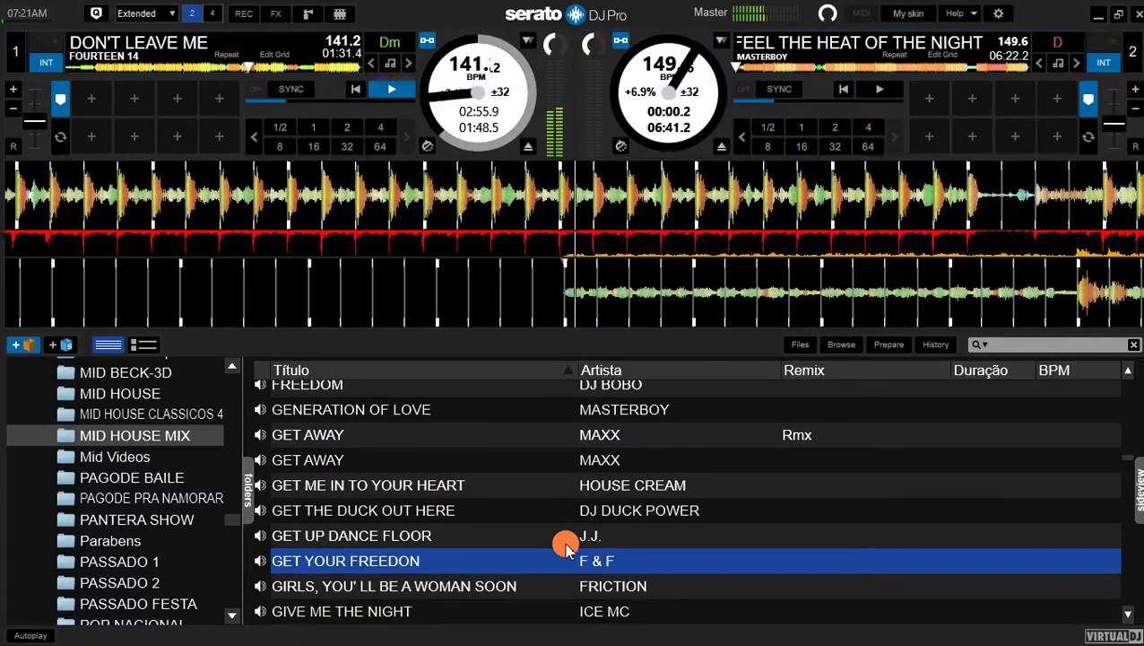
key("Down")
key("Down")
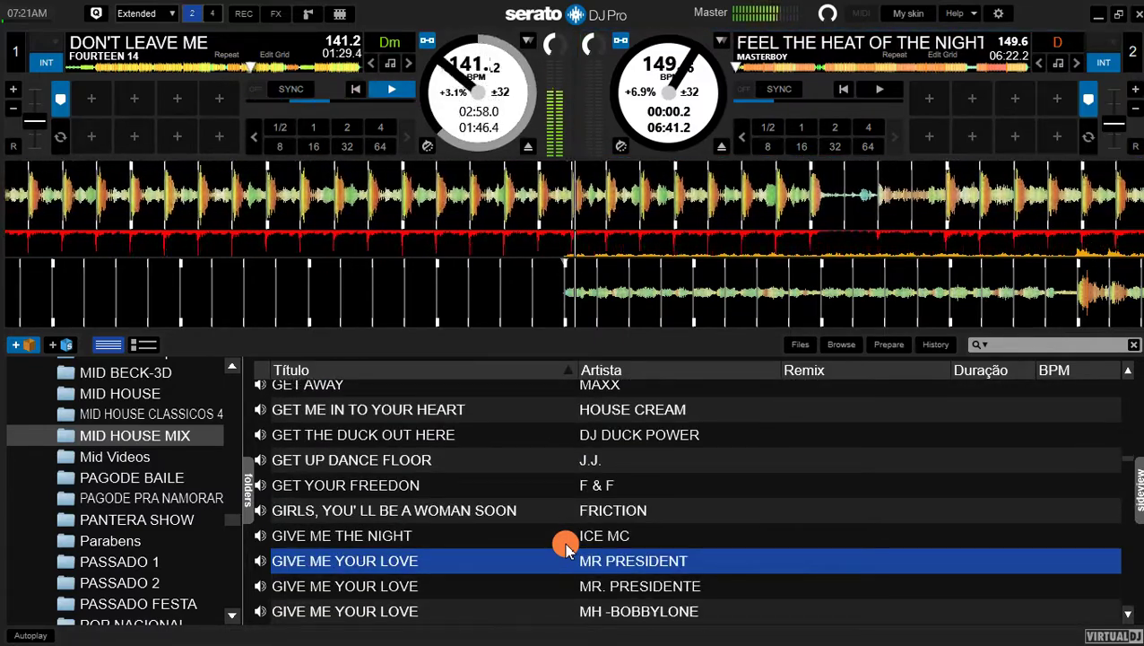
key("Down")
key("Down")
key("Down")
key("Down")
key("Down")
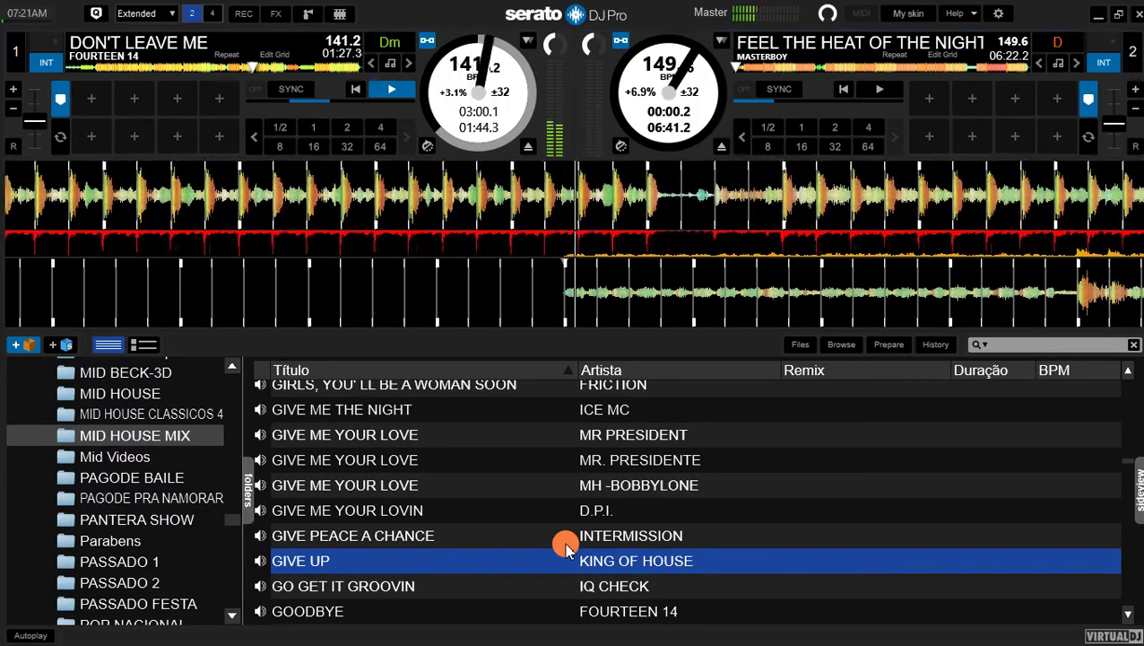
key("Down")
key("Down")
key("Down")
key("Down")
key("Down")
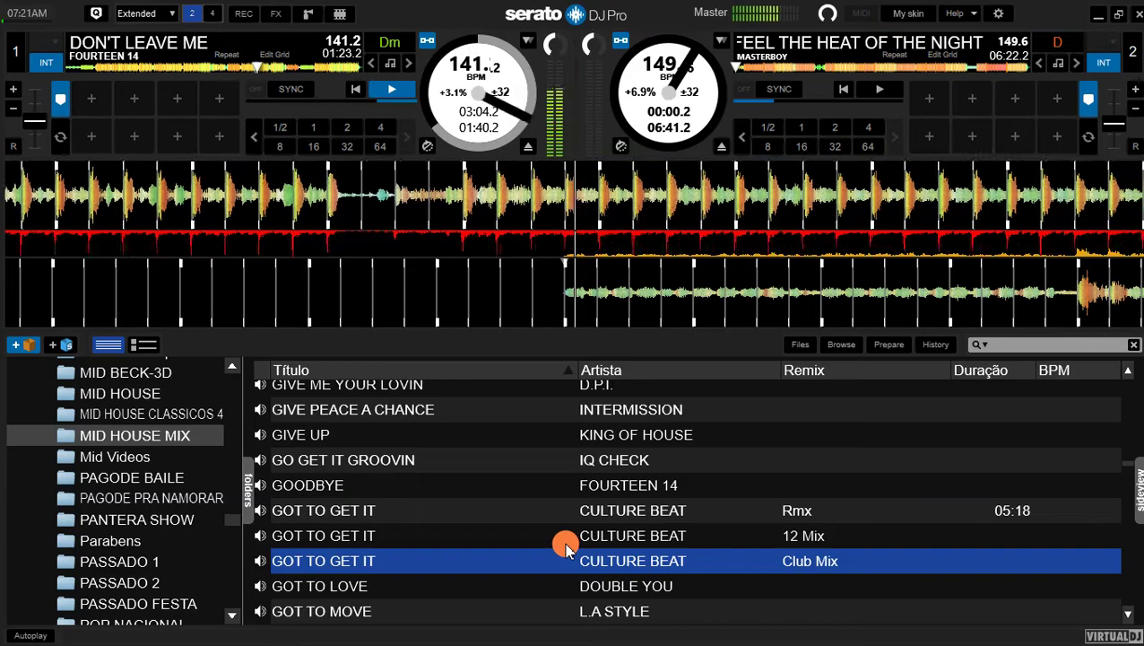
key("Down")
key("Down")
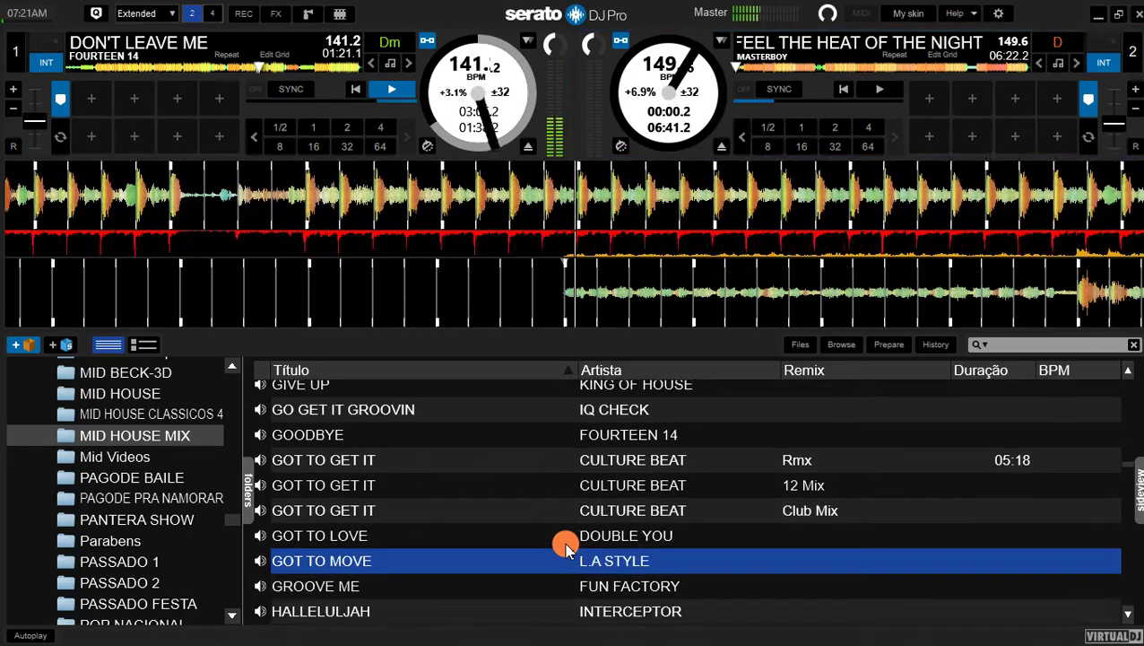
key("Down")
key("Down")
key("Down")
key("Down")
key("Down")
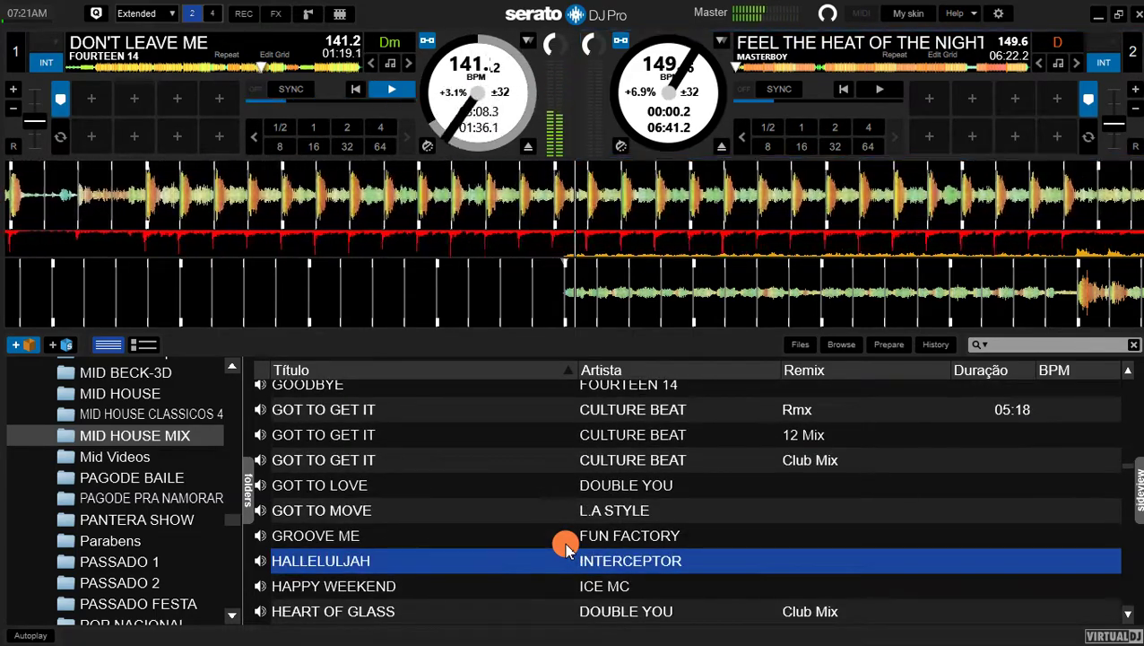
key("Down")
key("Down")
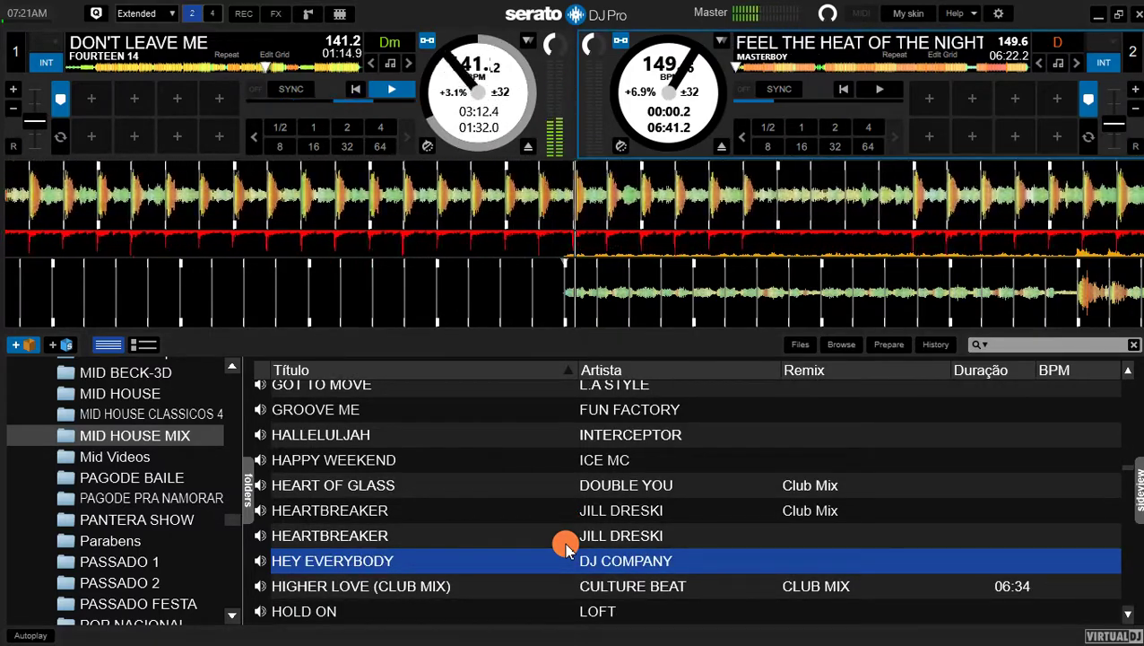
key("Down")
key("Down")
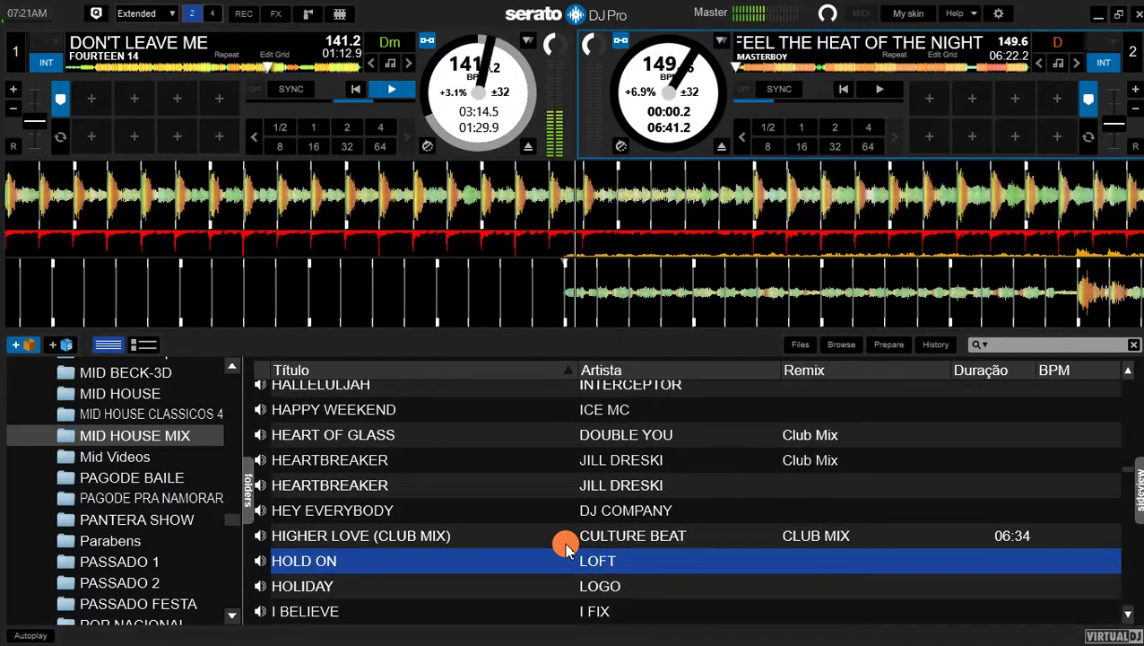
double_click(565, 551)
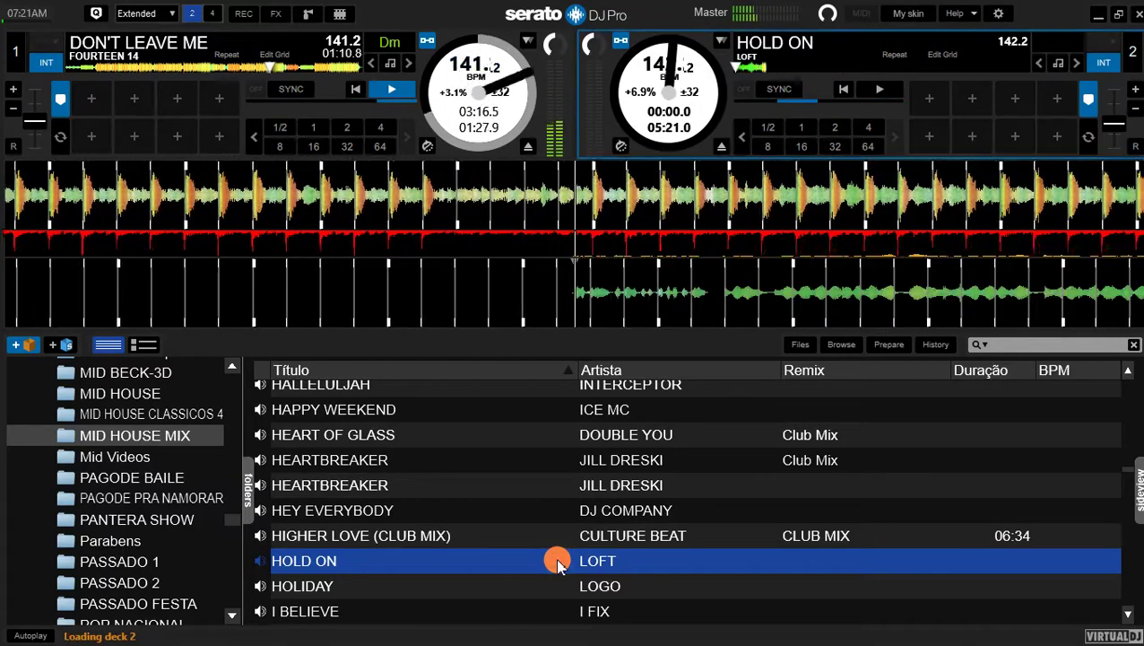
Step: Cue HOLD ON at its opening on deck 2 and set its tempo to 137.2 BPM (+3.1%)
left_click(687, 68)
mouse_move(676, 52)
left_mouse_down()
mouse_move(659, 59)
mouse_move(706, 42)
left_mouse_up()
left_click_drag(1116, 120, 1117, 131)
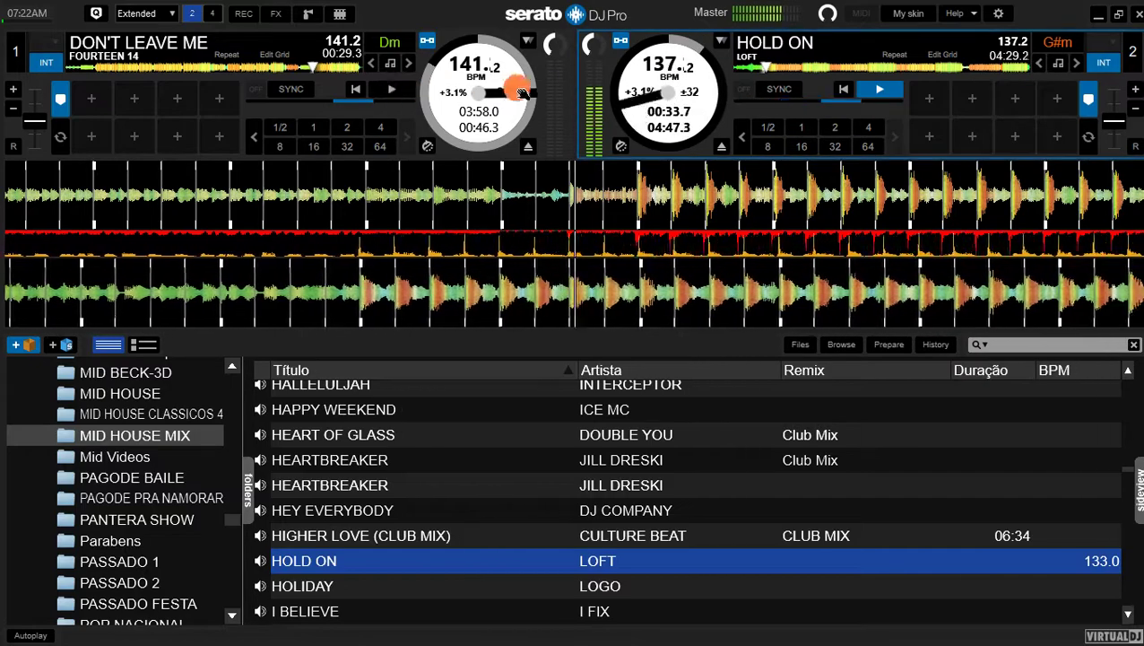
Step: Find IN MY DREAMS by DARKNESS in the MID HOUSE MIX folder and load it onto deck 1
left_click(540, 489)
key("Down")
key("Down")
key("Down")
key("Down")
key("Down")
key("Down")
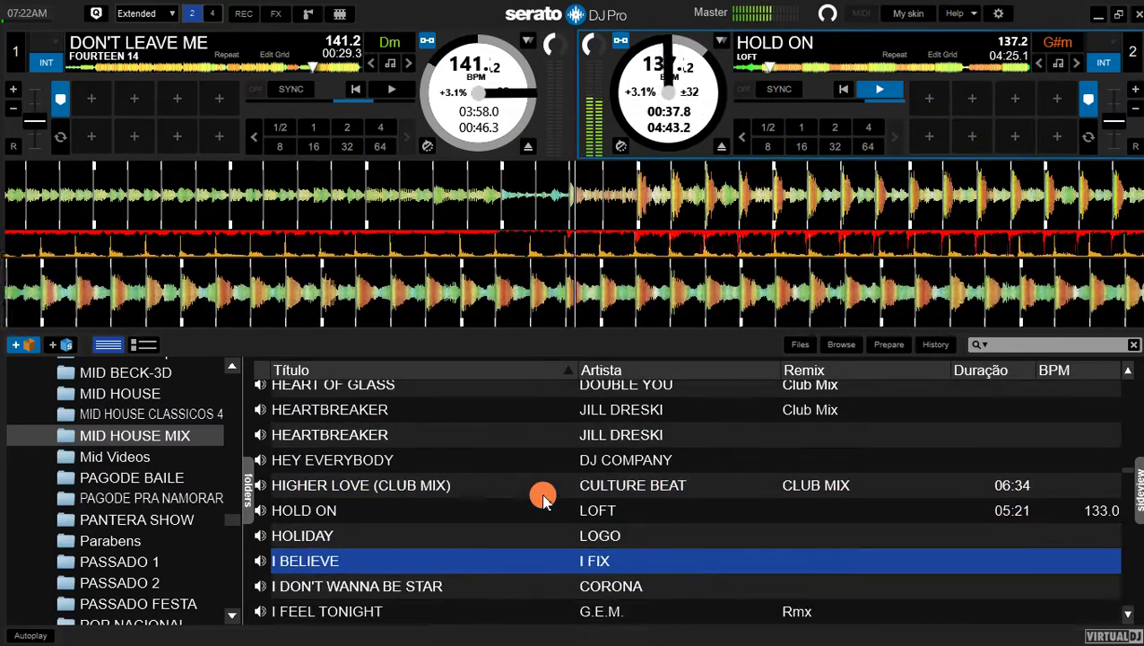
key("Down")
key("Down")
key("Down")
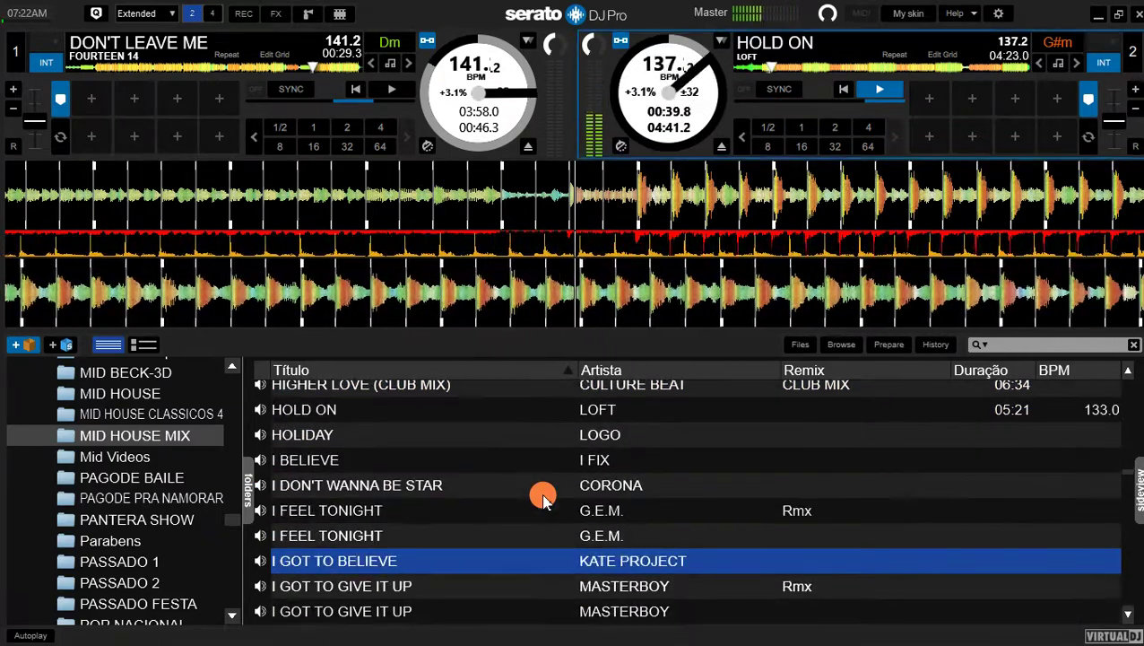
key("Down")
key("Down")
key("Down")
key("Down")
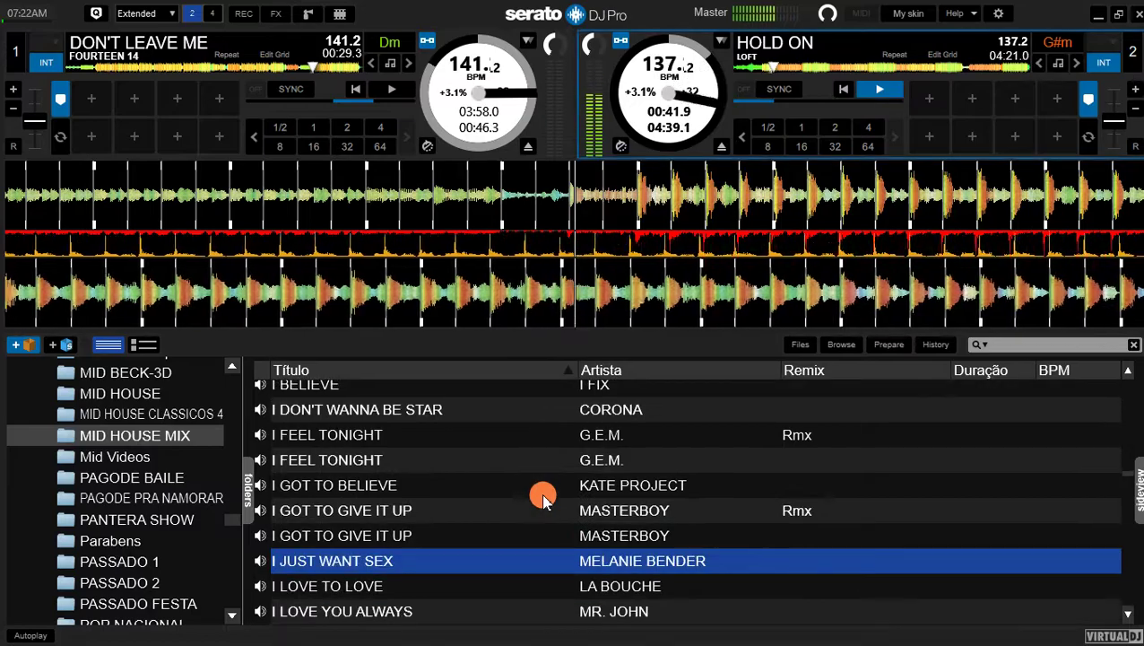
key("Down")
key("Down")
key("Down")
key("Down")
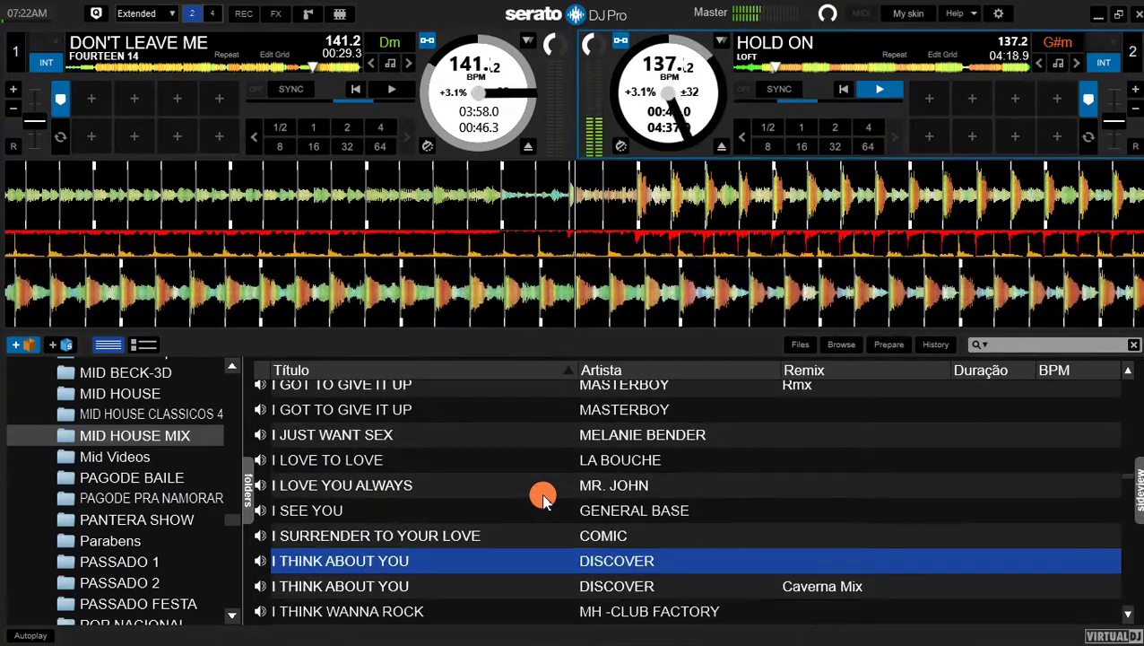
key("Down")
key("Down")
key("Down")
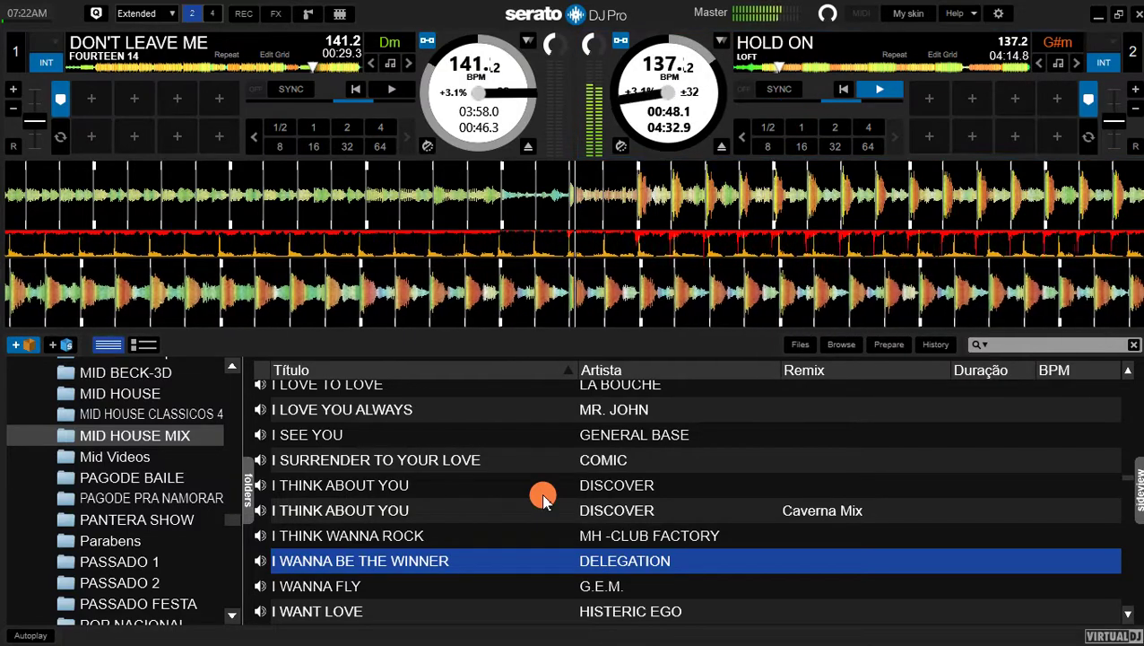
key("Down")
key("Down")
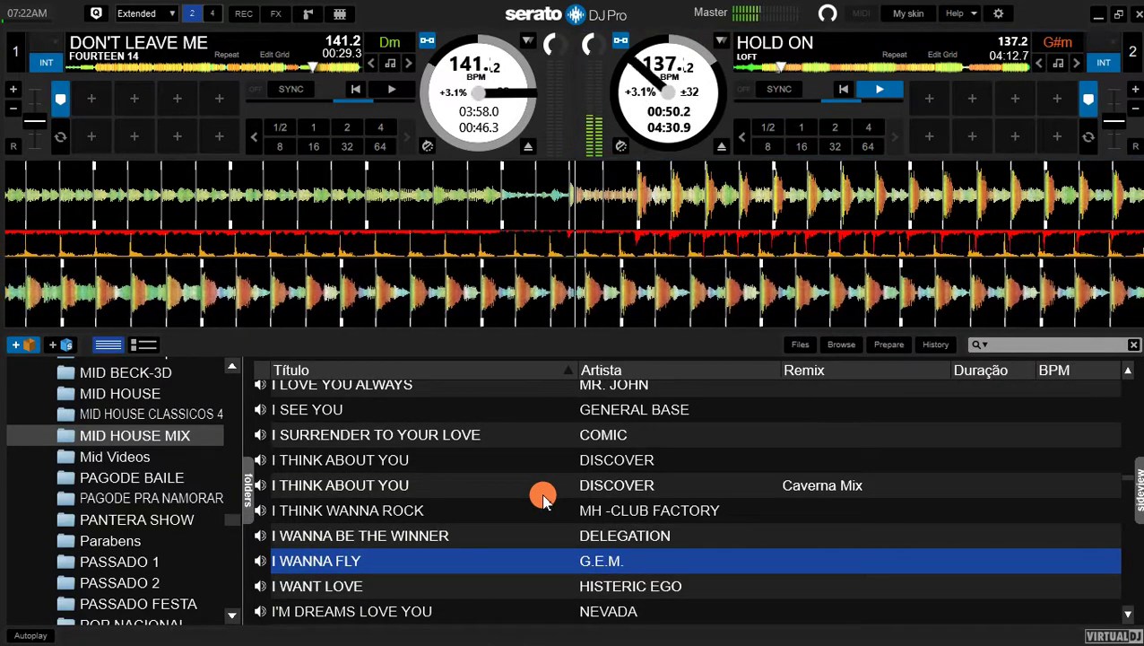
key("Down")
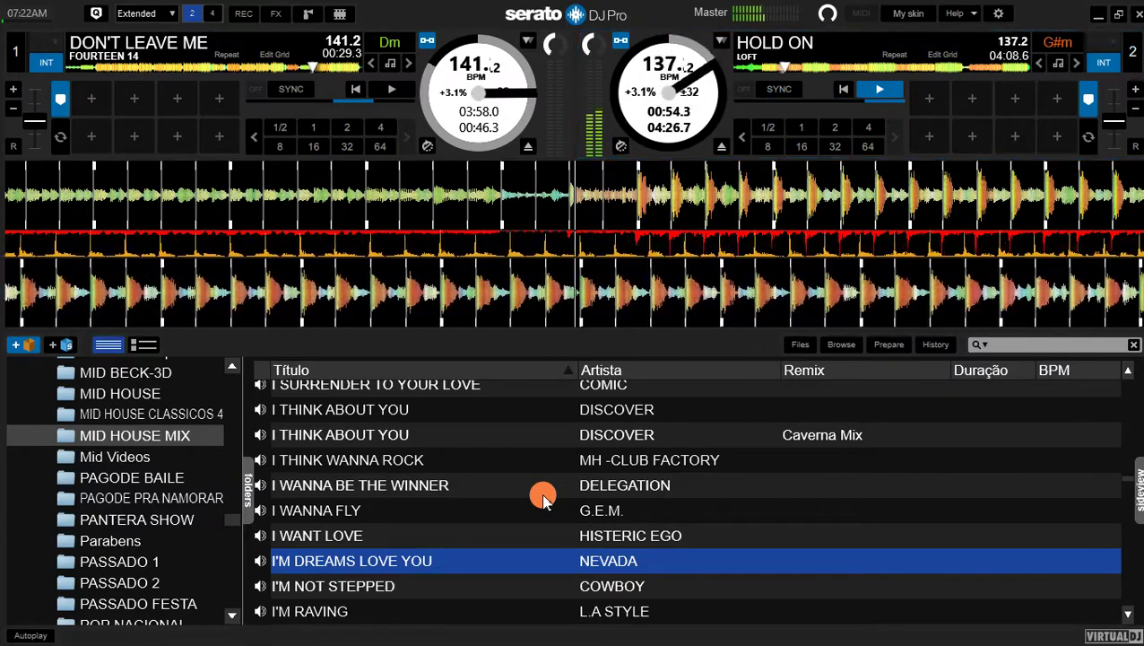
key("Down")
key("Down")
key("Down")
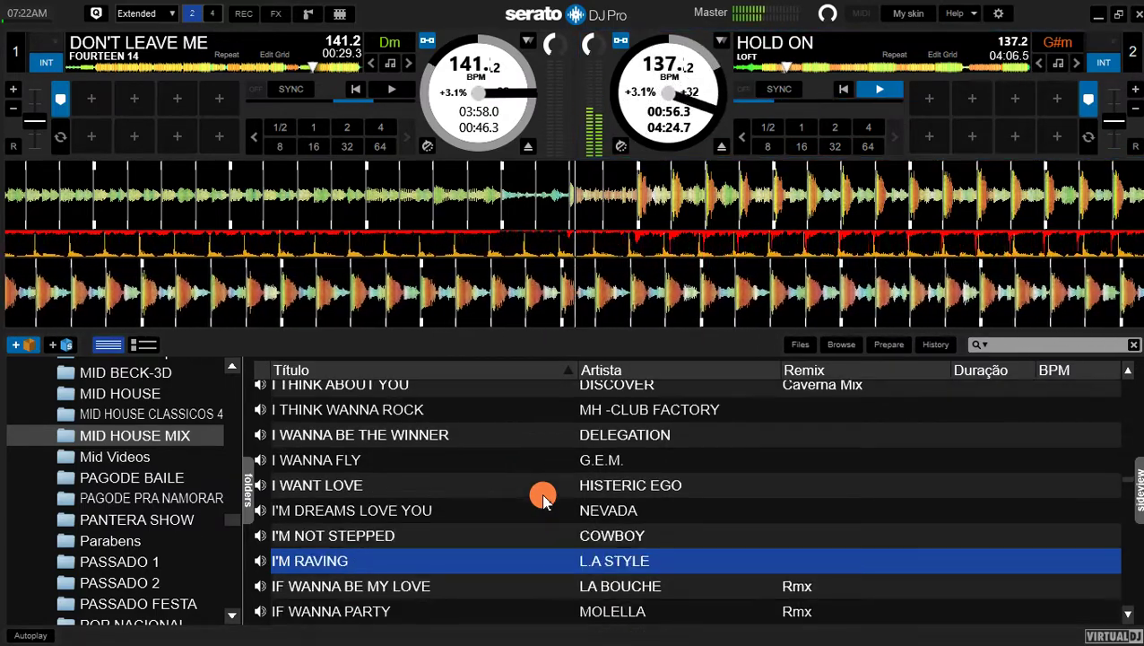
key("Down")
key("Down")
key("Down")
key("Down")
key("Down")
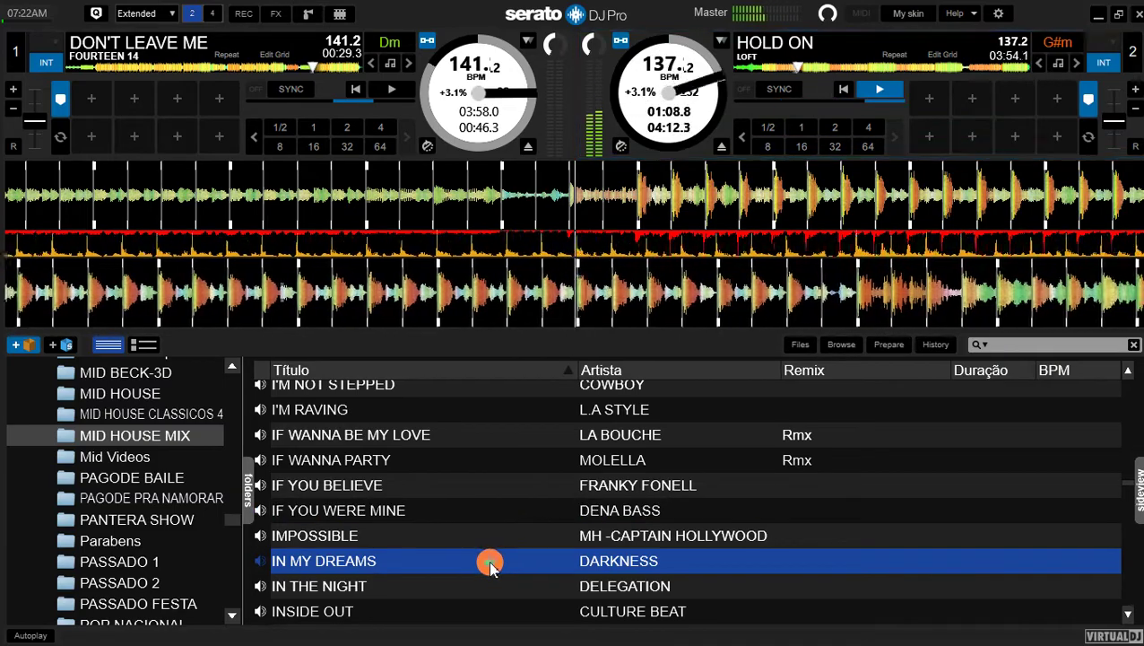
key("shift+Left")
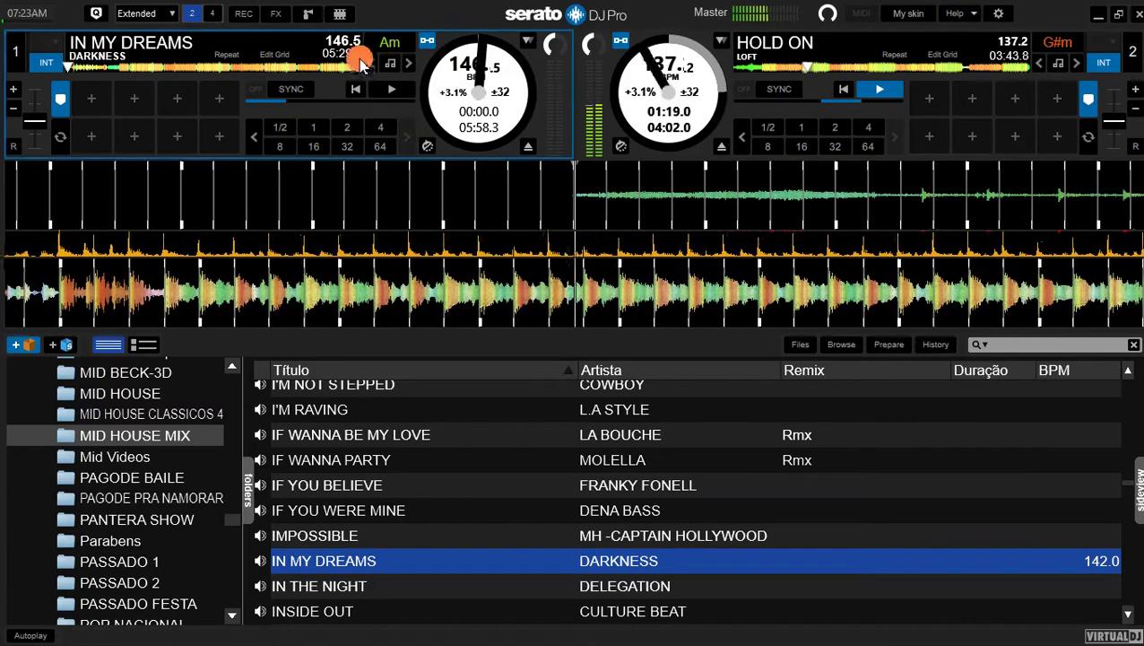
Step: Set IN MY DREAMS on deck 1 to 137.6 BPM (-3.1%) and cue it at about 8.3 seconds
mouse_move(502, 96)
left_mouse_down()
mouse_move(460, 58)
mouse_move(467, 51)
mouse_move(500, 55)
mouse_move(45, 97)
mouse_move(36, 126)
left_mouse_up()
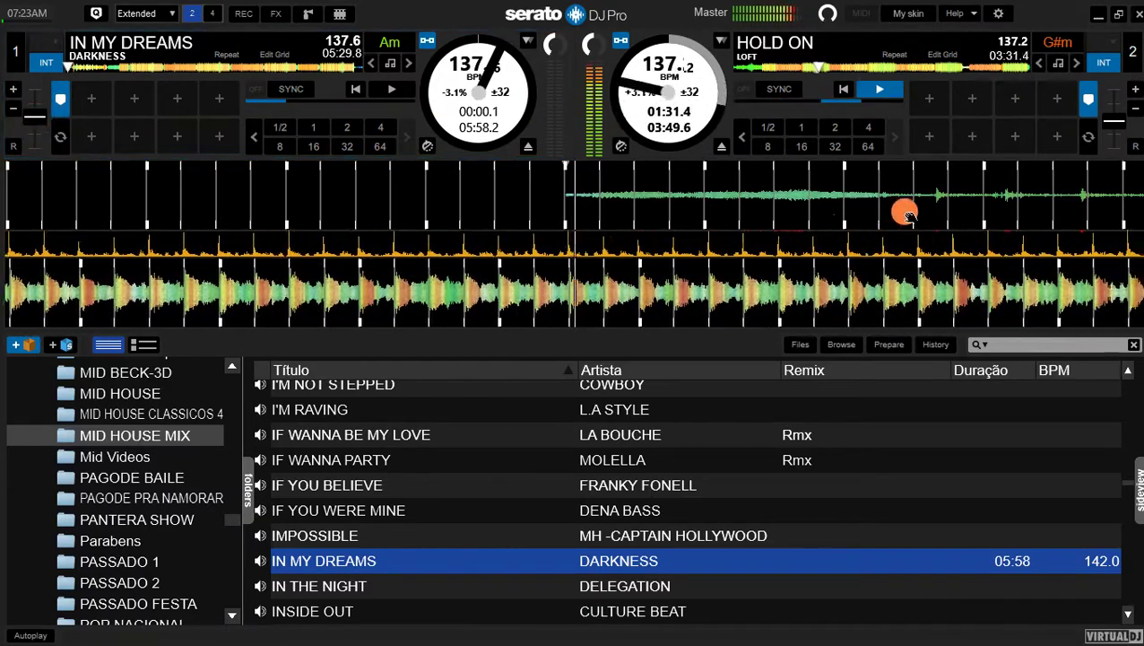
mouse_move(910, 210)
left_mouse_down()
mouse_move(646, 214)
mouse_move(795, 199)
mouse_move(427, 192)
mouse_move(516, 175)
mouse_move(708, 191)
mouse_move(648, 195)
left_mouse_up()
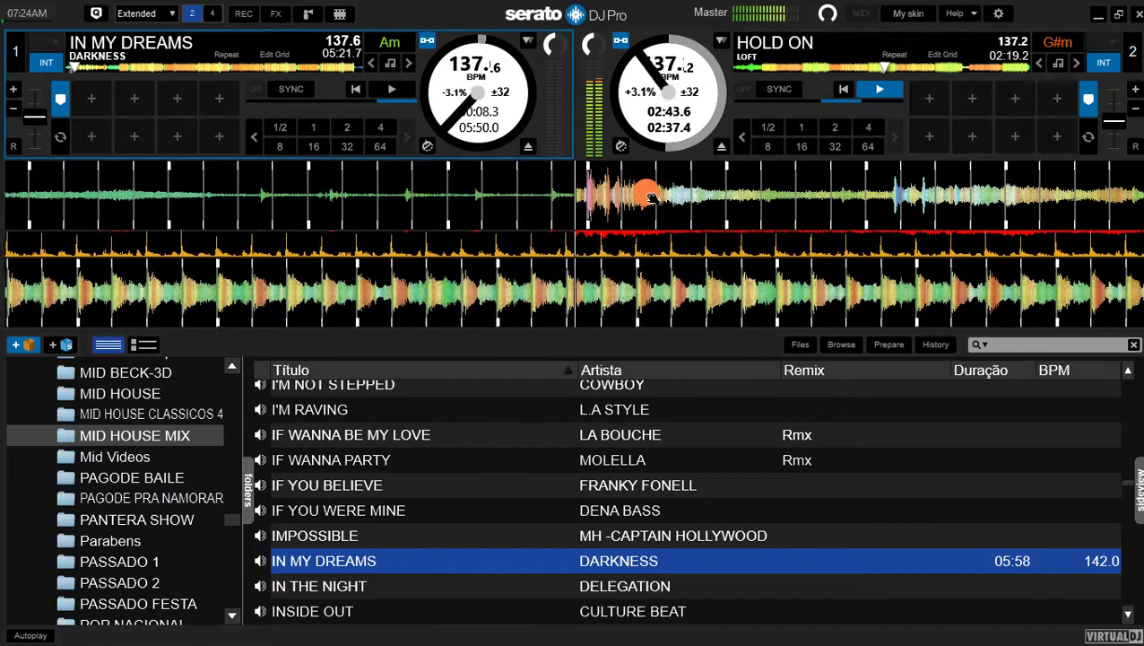
Step: Play the dj clayton mix sample from the AUDIO FX bank over HOLD ON, then hide the sampler
left_click(1139, 489)
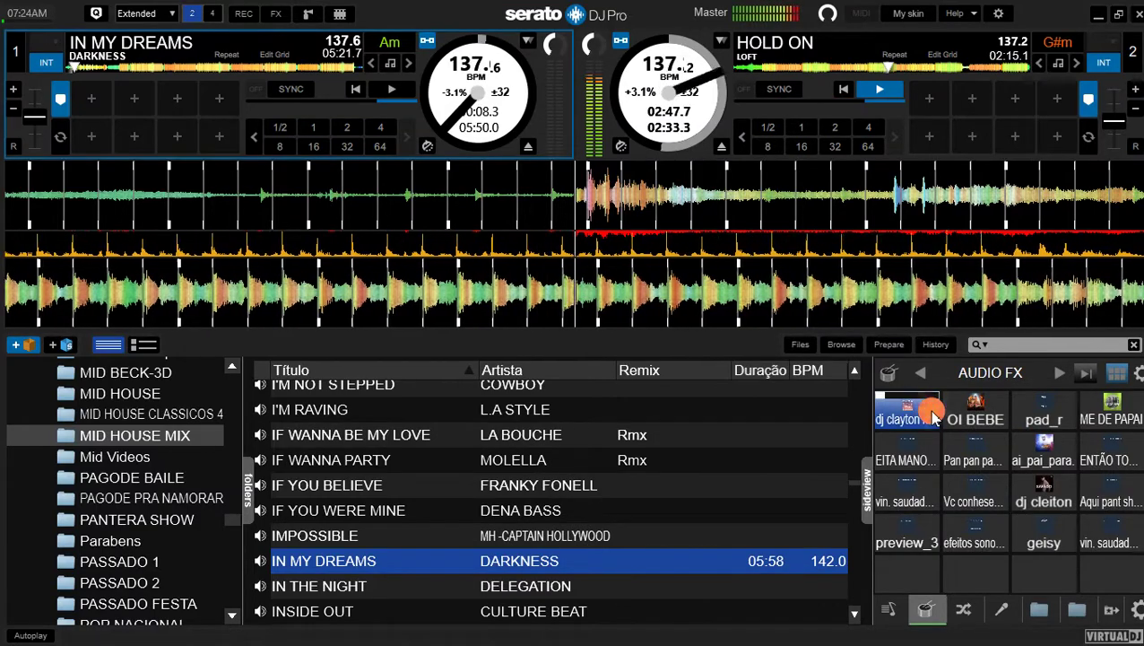
left_click(867, 487)
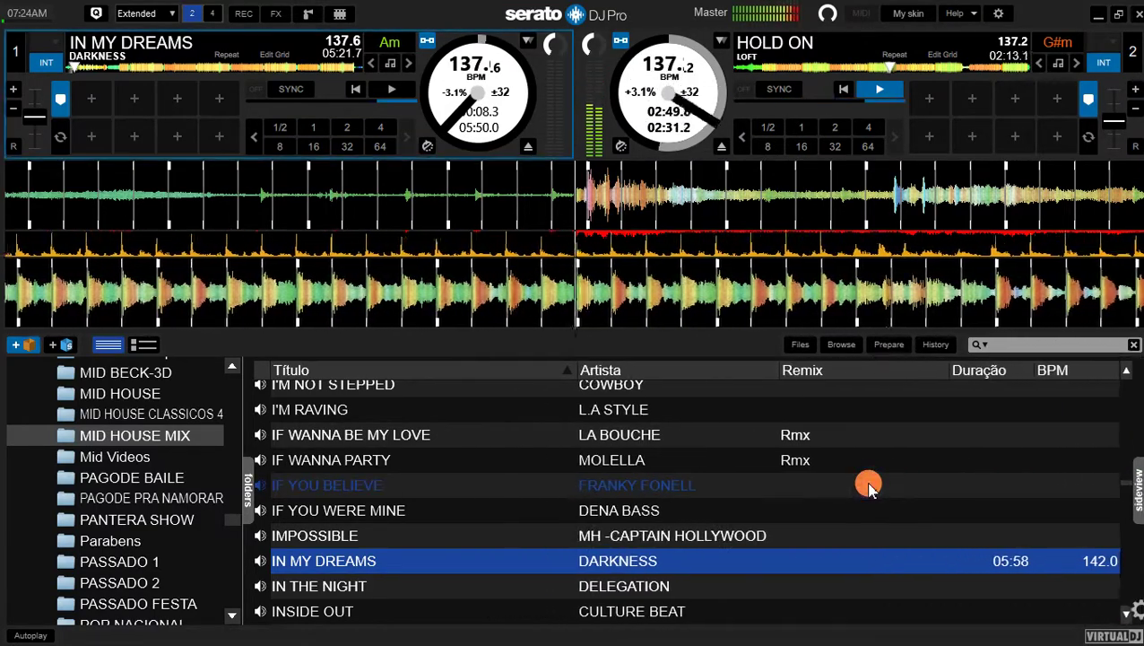
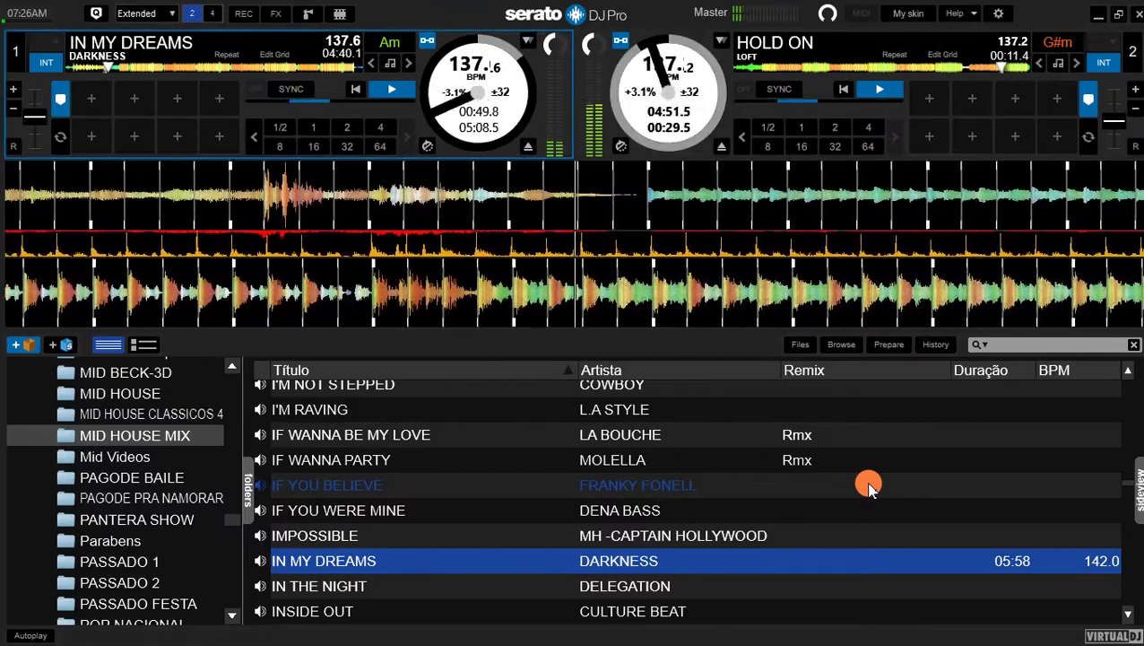
Step: Adjust IN MY DREAMS against HOLD ON during the transition and set deck 1's tempo to 144.7 BPM (+1.9%)
left_click_drag(868, 486, 1090, 285)
left_click_drag(584, 227, 702, 195)
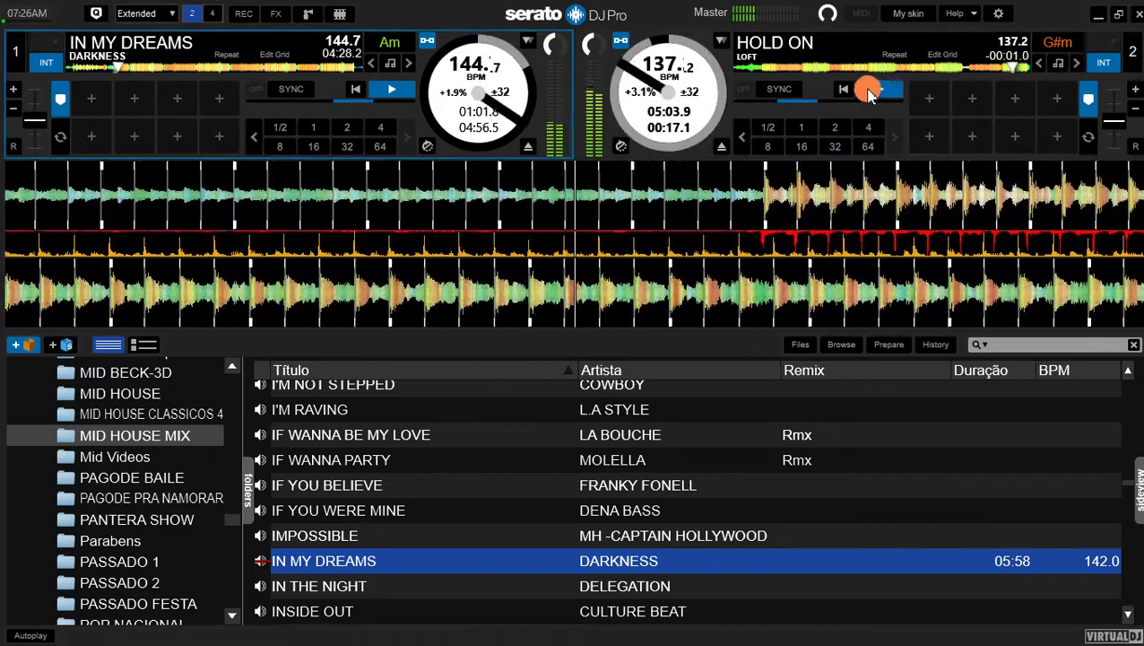
Step: Play the dj clayton mix sample over IN MY DREAMS and set deck 1's tempo to 141.1 BPM (-0.6%)
left_click(1134, 485)
left_click(906, 410)
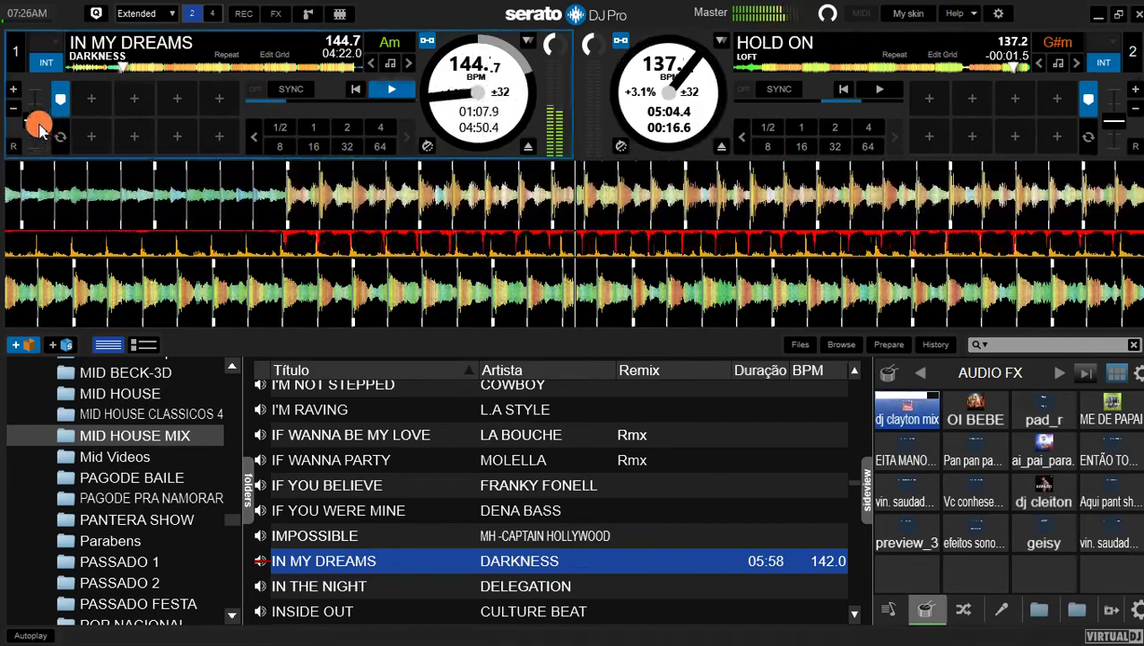
left_click_drag(25, 112, 30, 121)
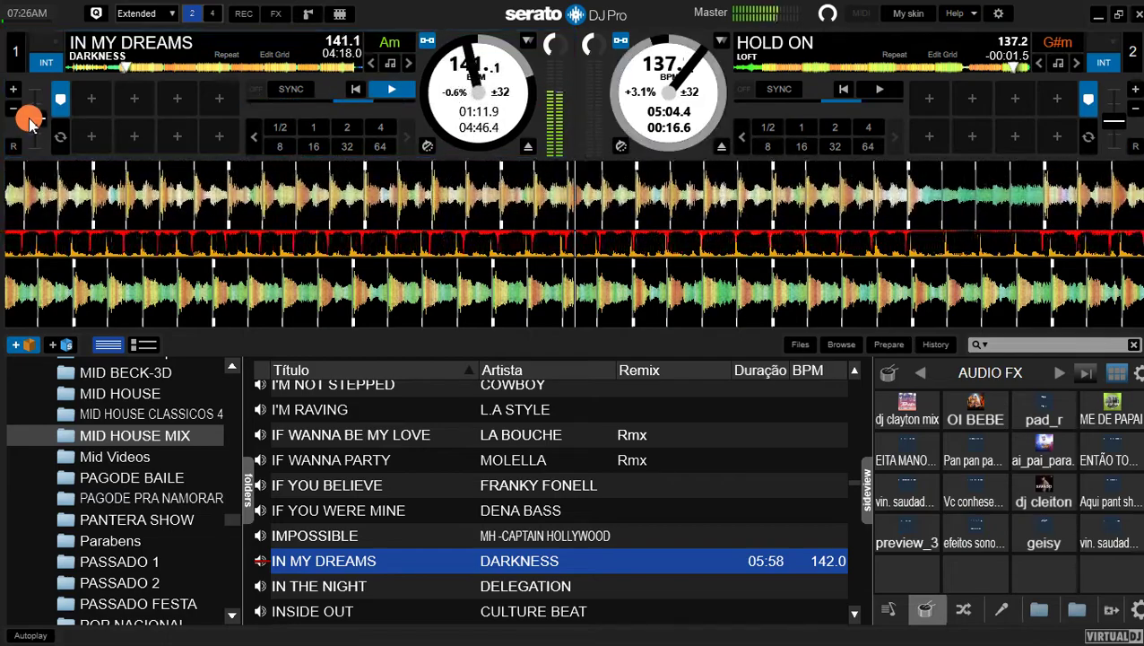
left_click(866, 489)
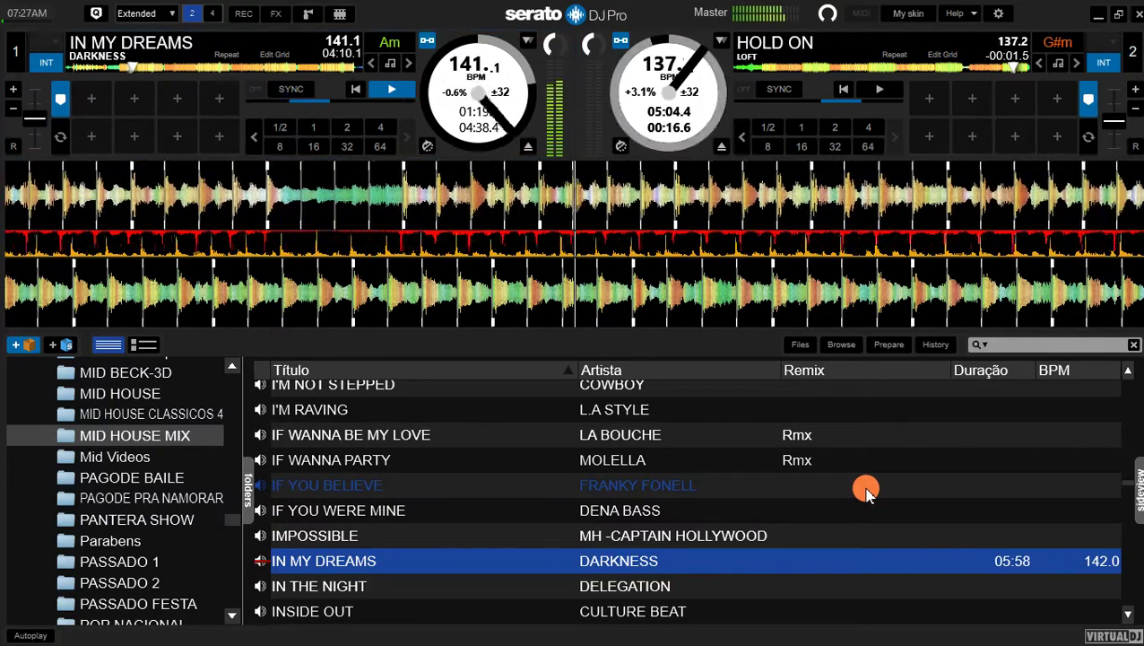
Step: Browse the MID HOUSE MIX folder and load IS THIS THE LOVE by MASTERBOY onto deck 2
left_click(577, 510)
key("Down")
key("Down")
key("Down")
key("Down")
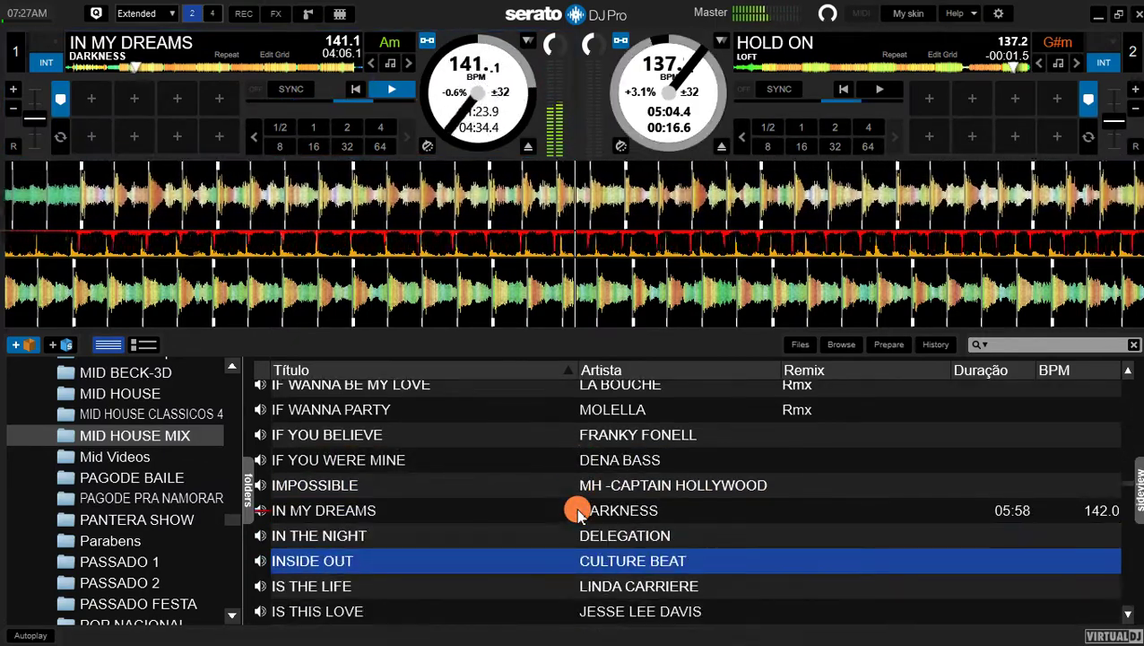
key("Down")
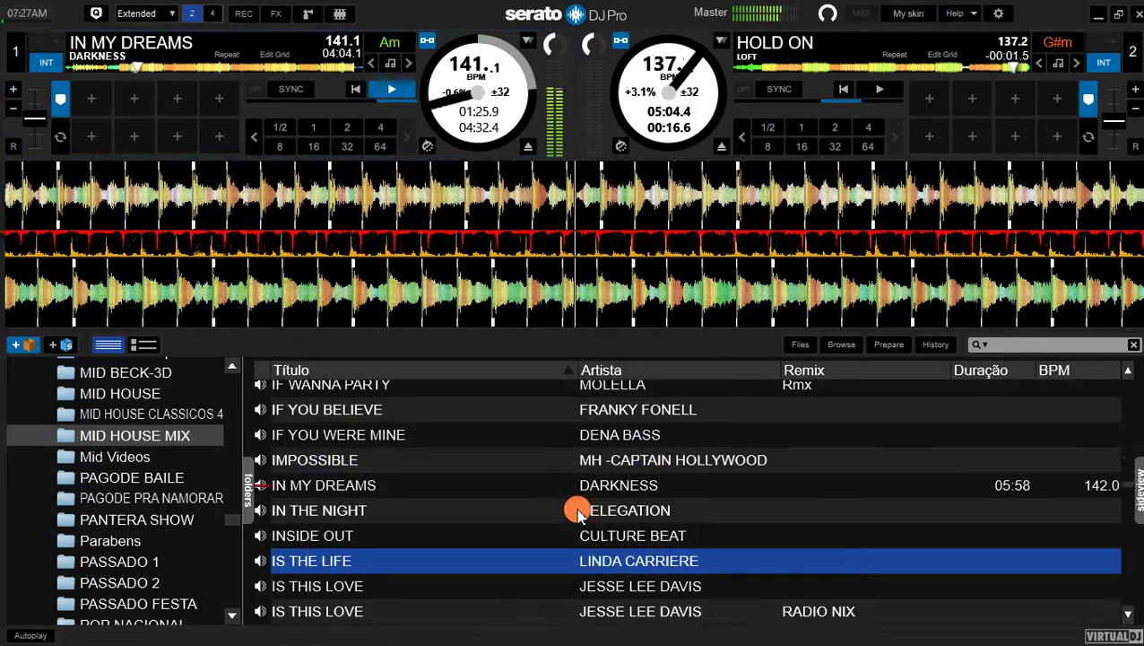
key("Down")
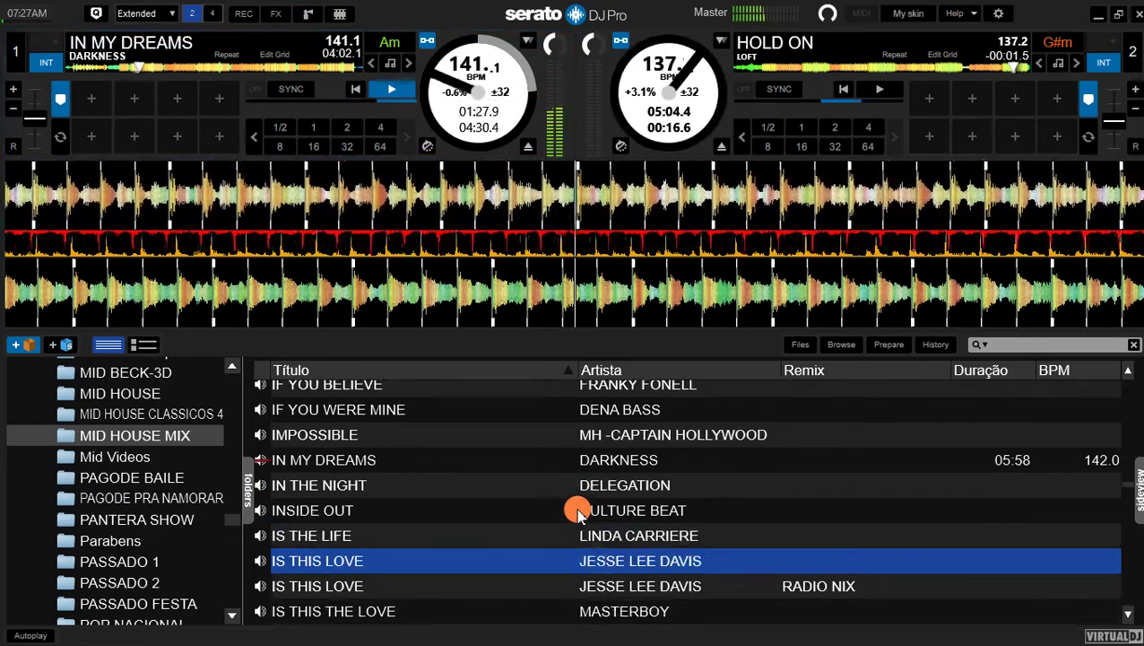
key("Up")
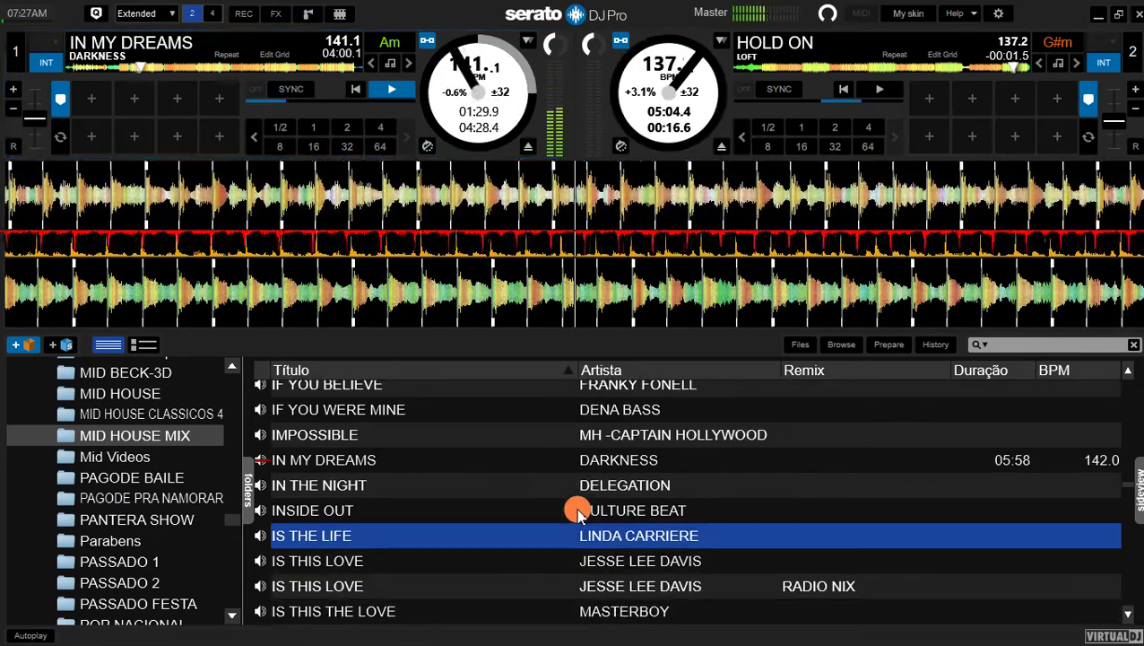
key("Down")
key("Down")
key("Down")
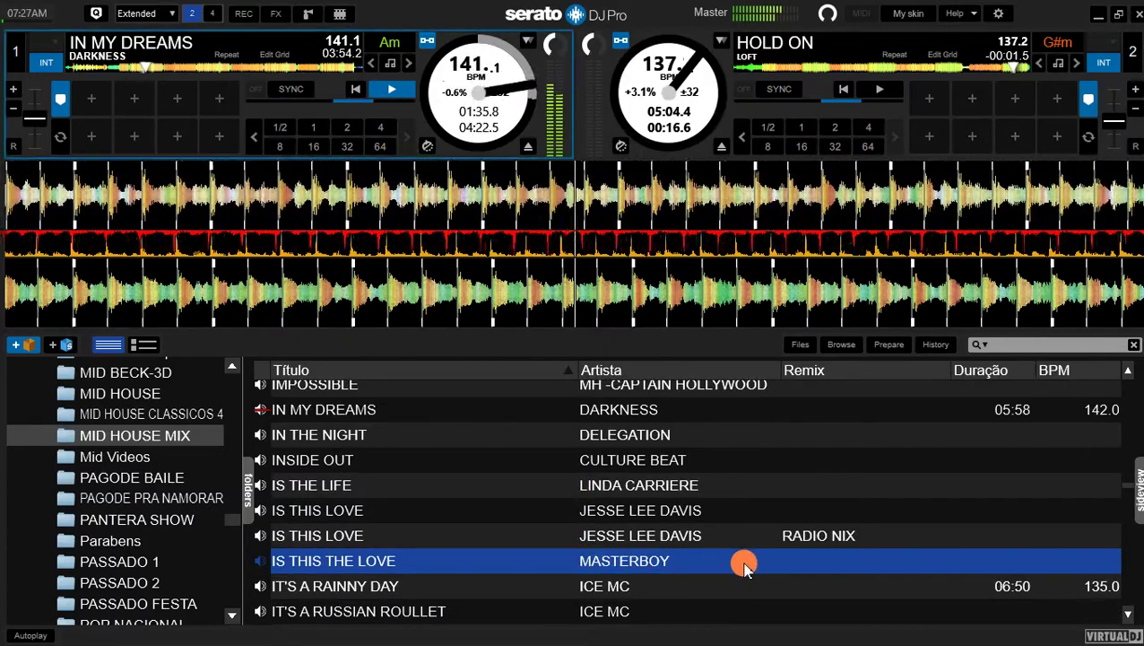
key("shift+Right")
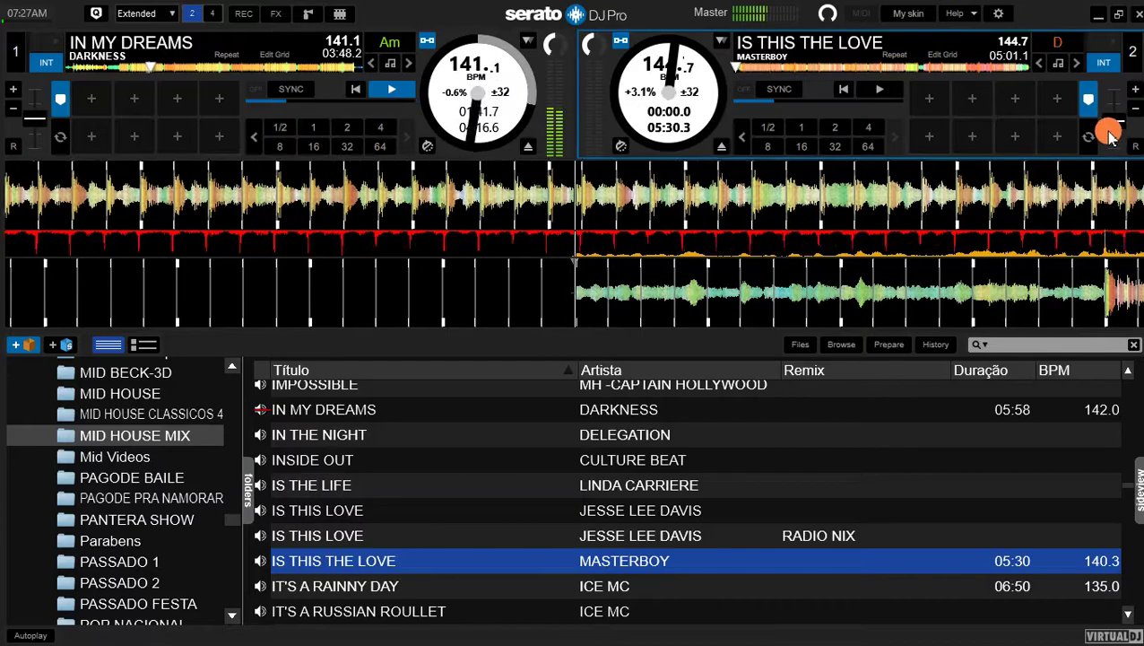
Step: Set IS THIS THE LOVE on deck 2 to 141.2 BPM (+0.6%) and cue it at the track's start
left_click_drag(678, 56, 700, 53)
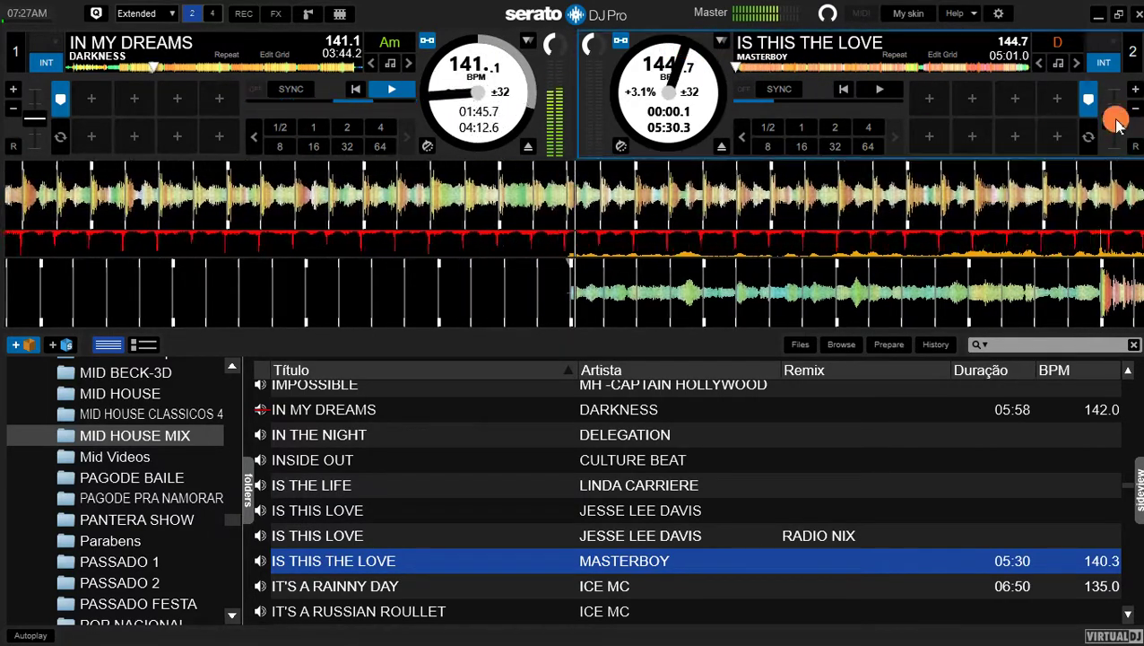
left_click_drag(1112, 123, 1113, 123)
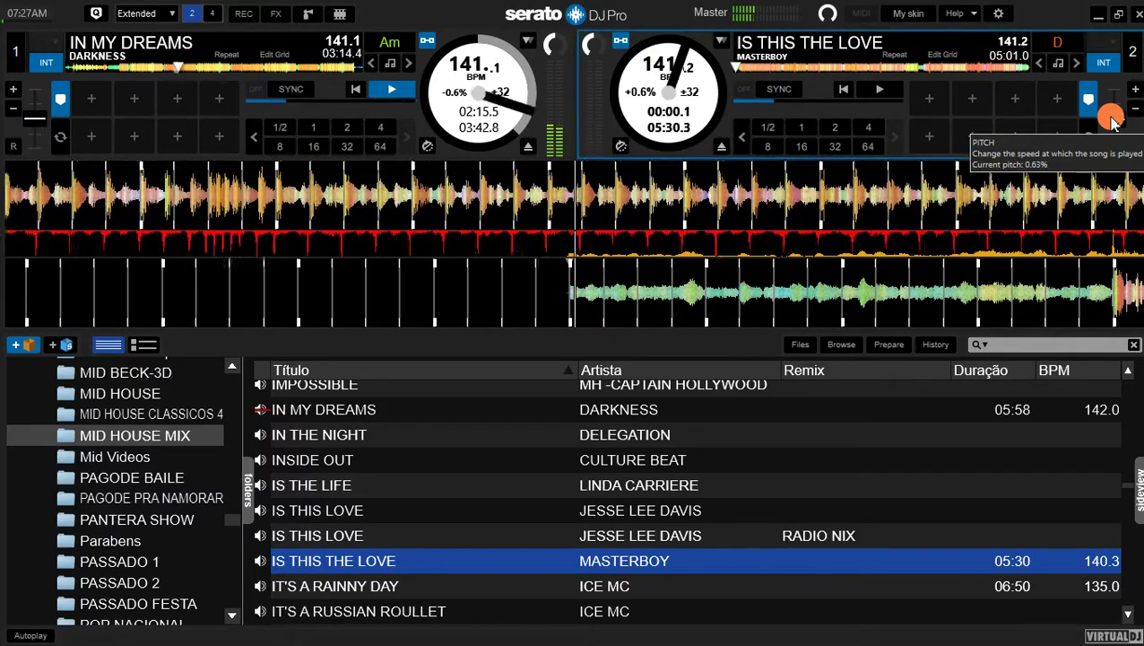
left_click(1112, 121)
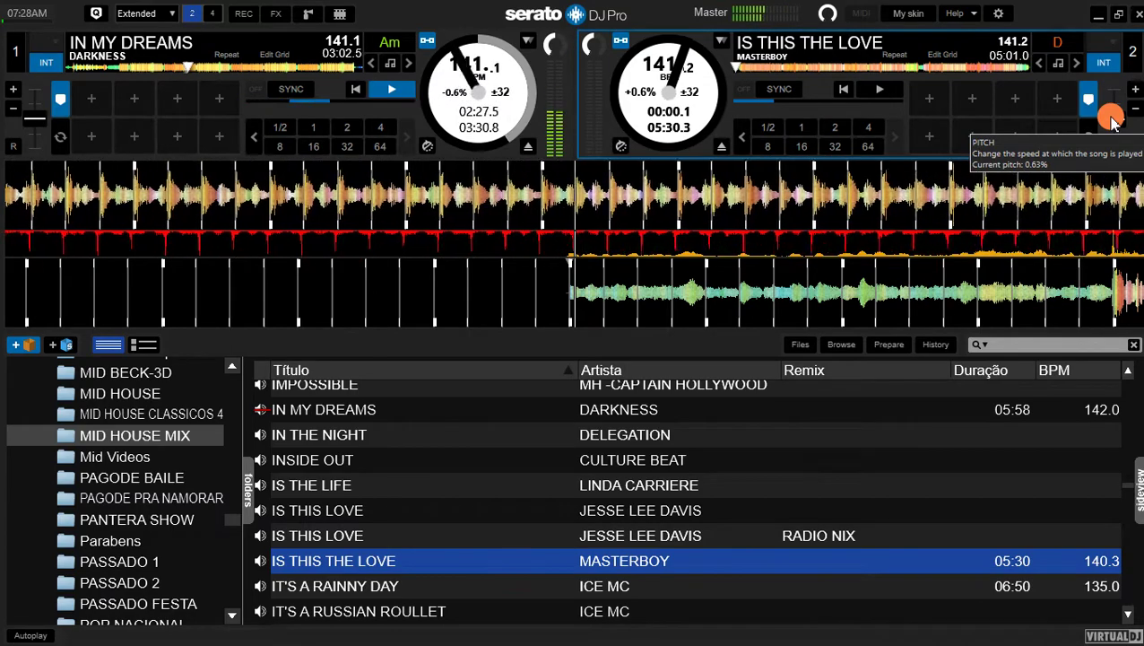
left_click(1112, 123)
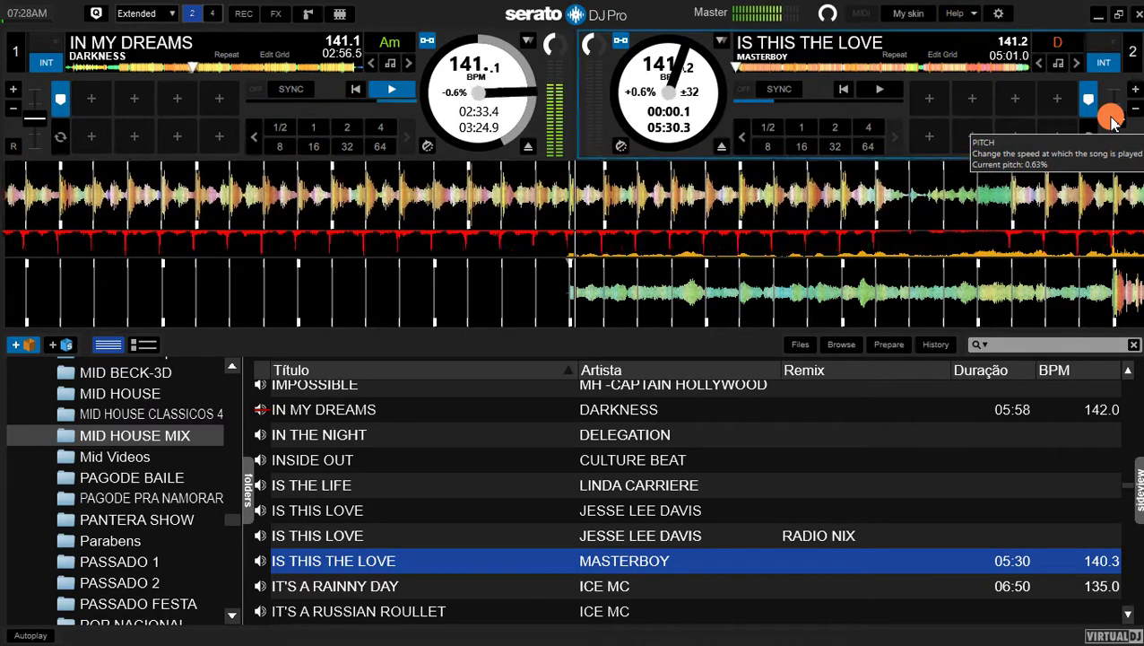
left_click_drag(684, 293, 702, 303)
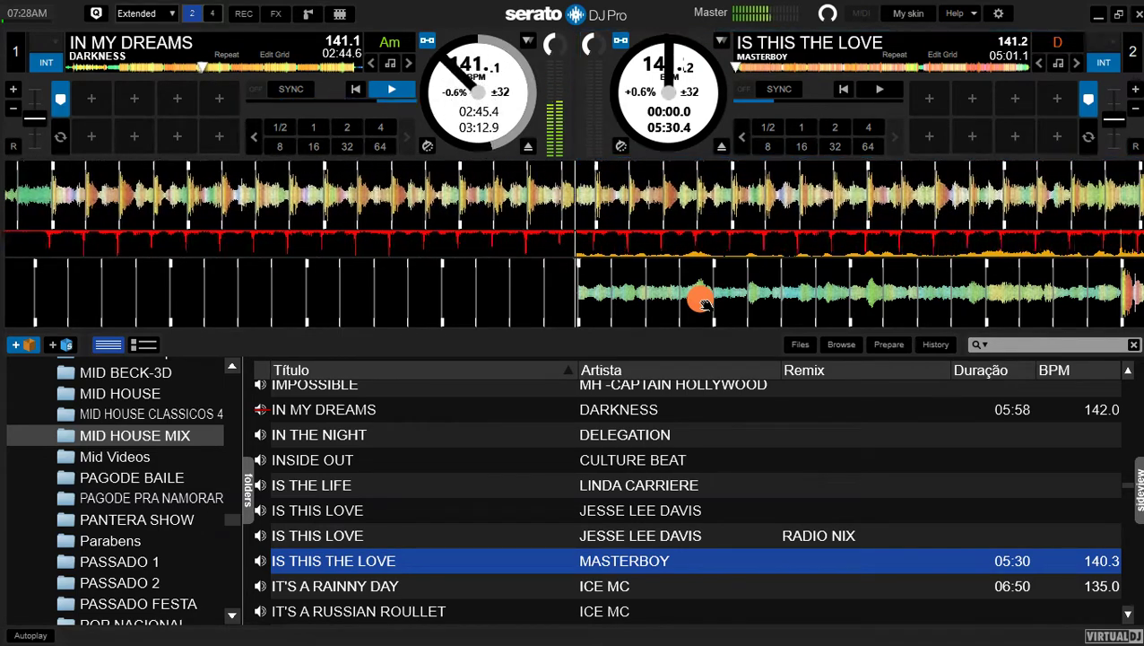
Step: Switch the mix from IN MY DREAMS to IS THIS THE LOVE on deck 2, bringing deck 2's tempo to 139.4 BPM (-0.6%)
left_click(704, 305)
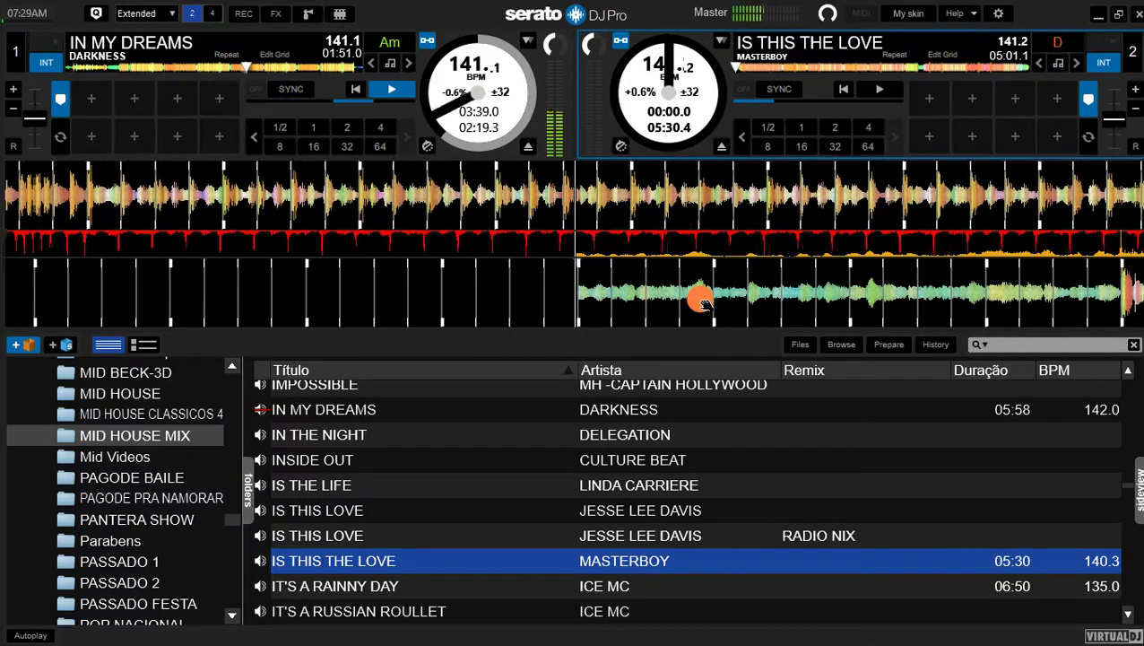
left_click(702, 304)
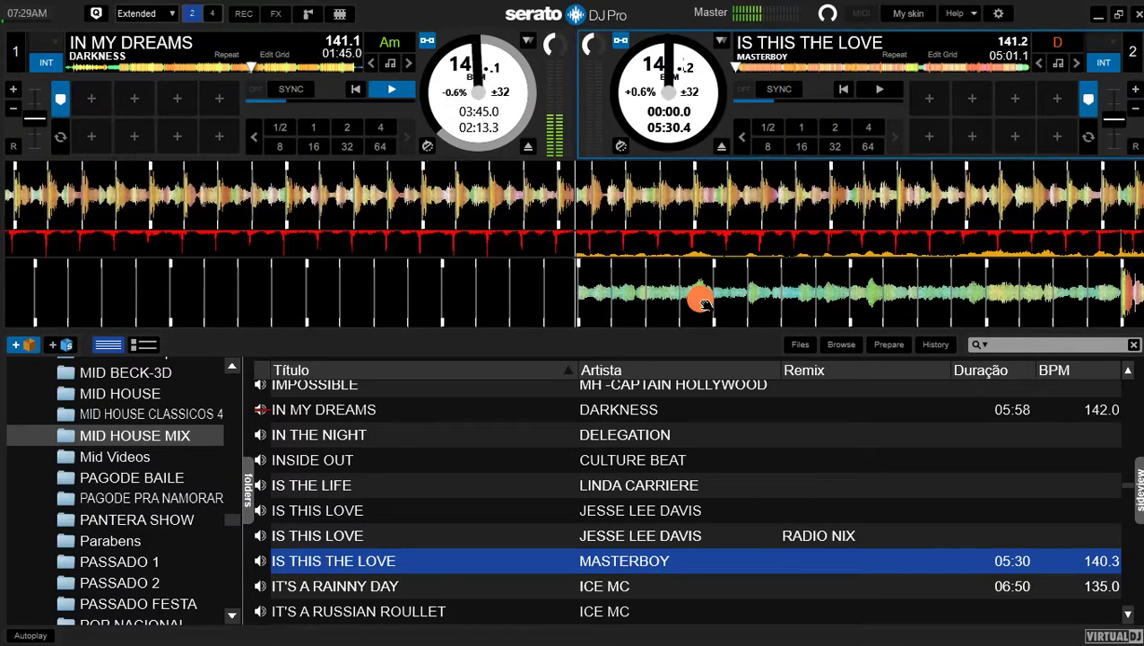
left_click(702, 303)
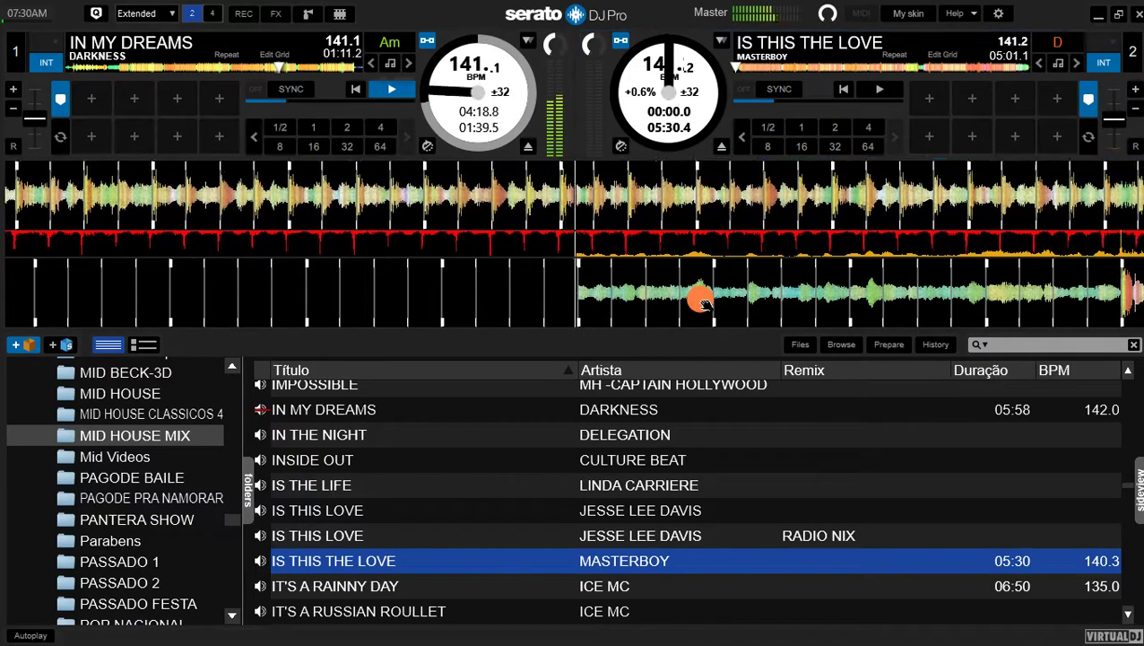
left_click(704, 305)
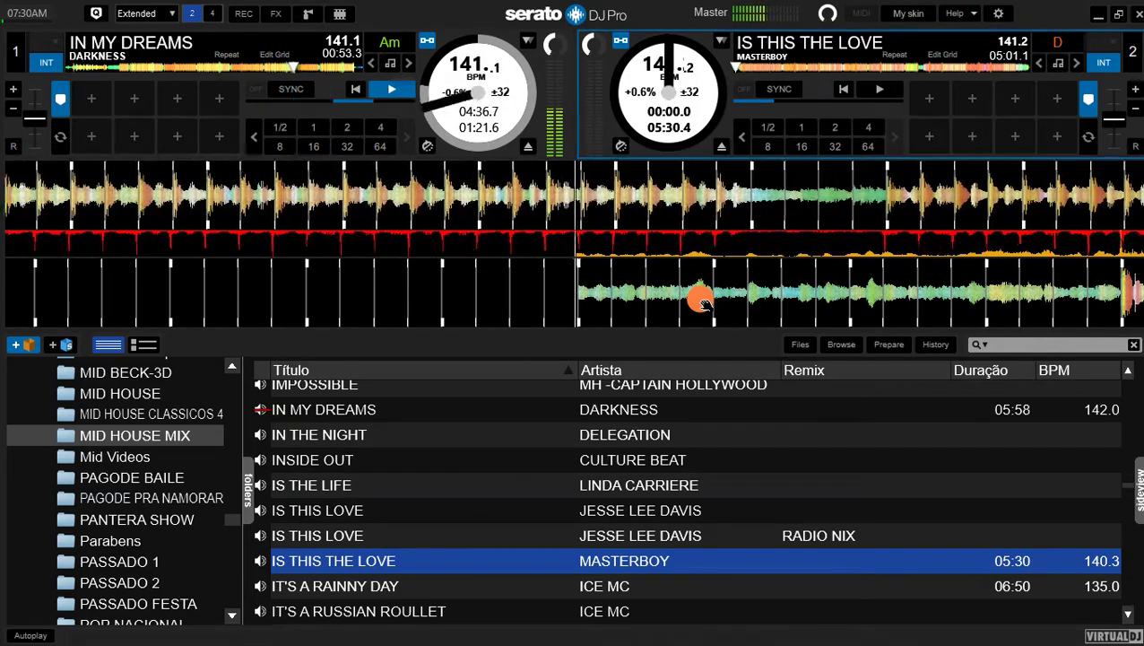
left_click(702, 301)
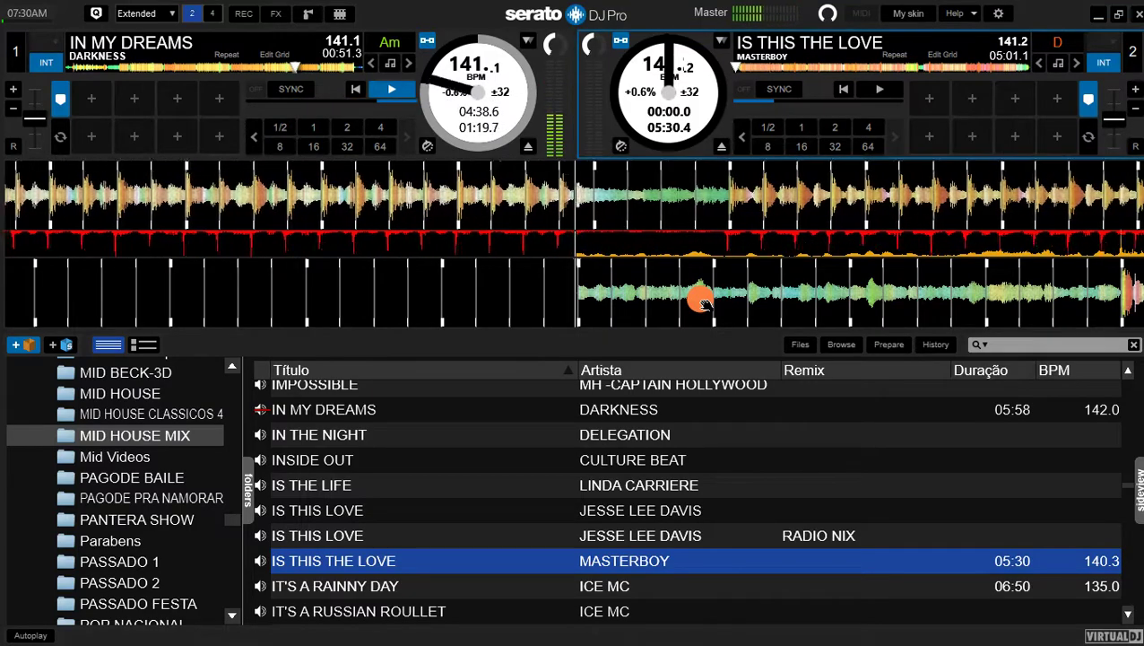
left_click(702, 302)
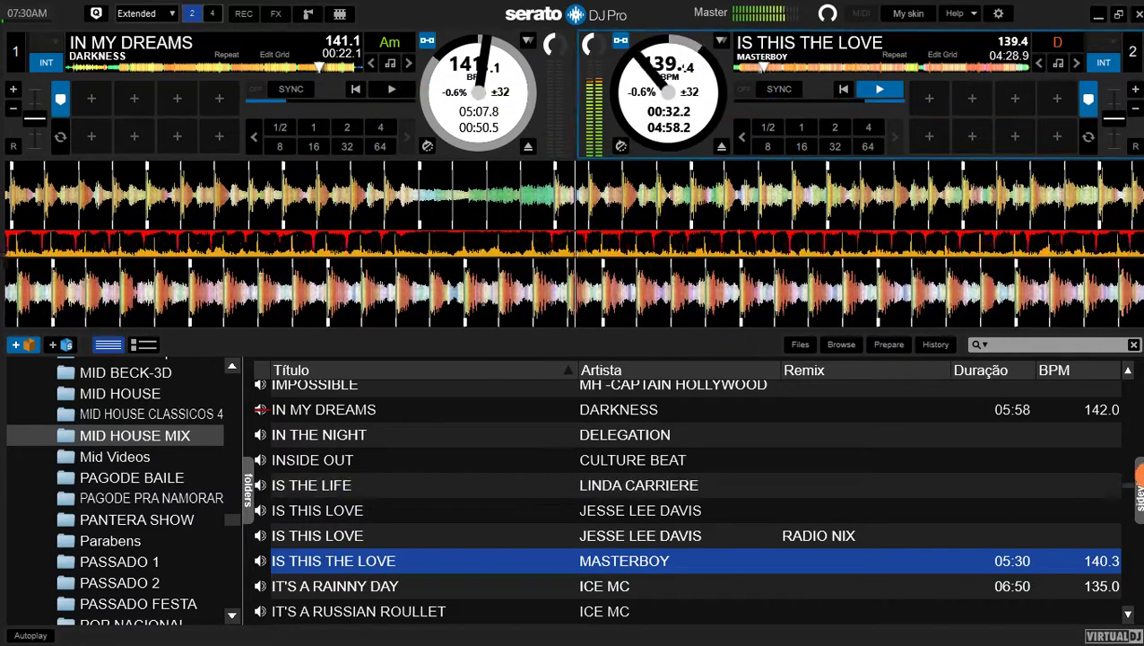
Step: Play the dj clayton mix sample from the AUDIO FX bank over IS THIS THE LOVE, then hide the sampler
left_click(1137, 484)
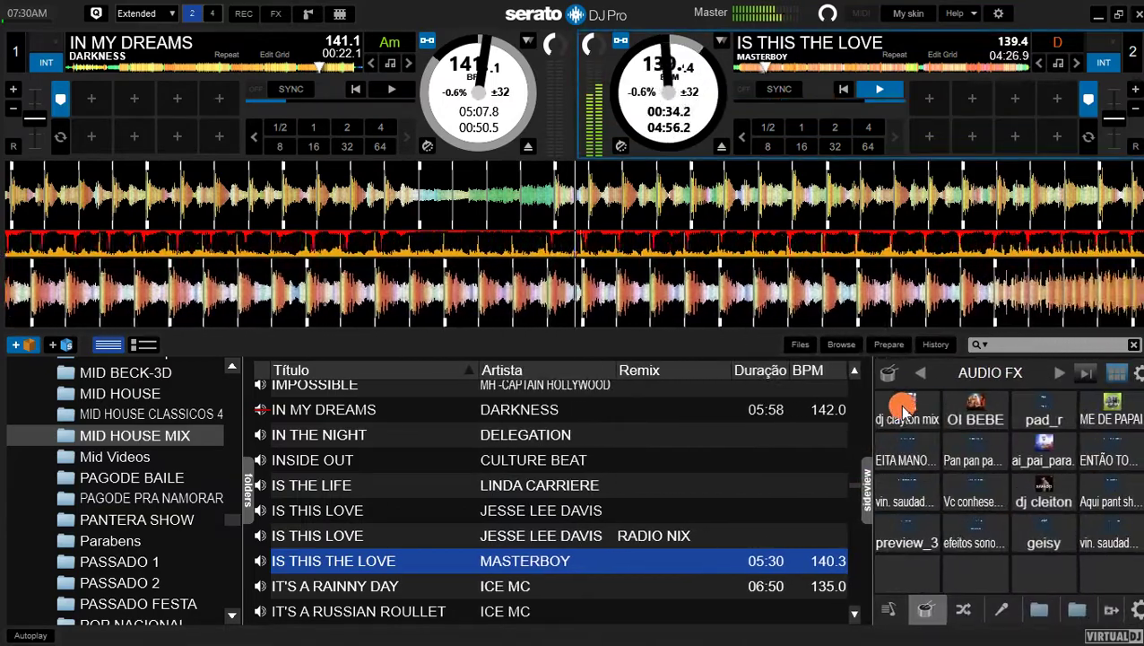
left_click(864, 484)
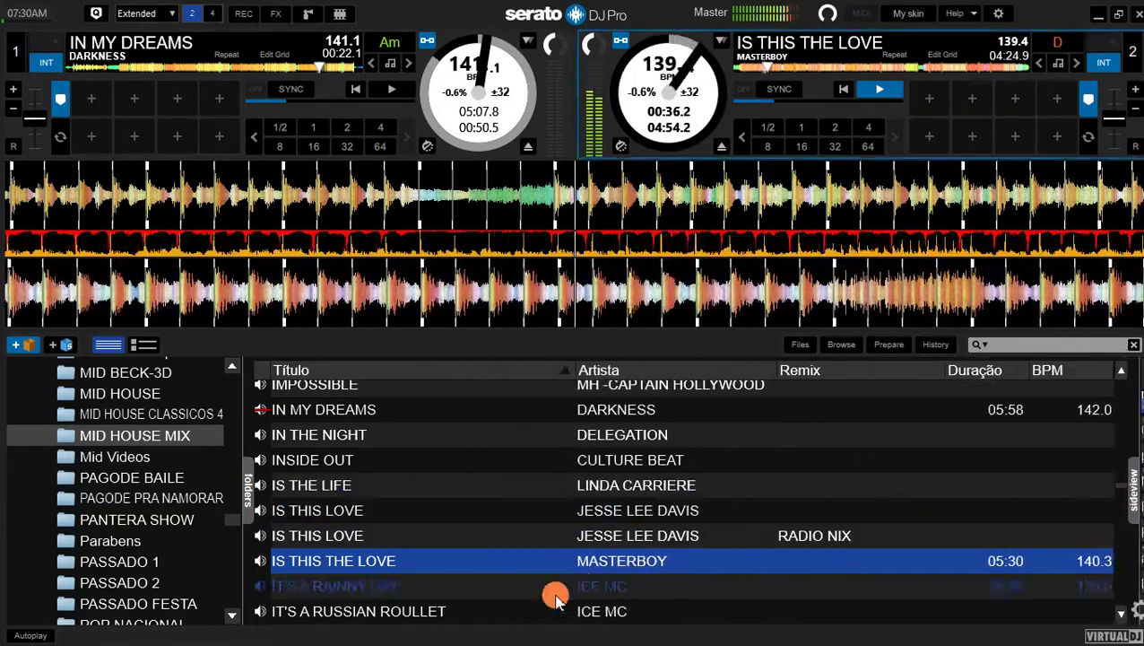
Step: Browse further through the MID HOUSE MIX track list and load LOVE IS MAGIC by LOFT onto deck 1
left_click(480, 536)
key("Down")
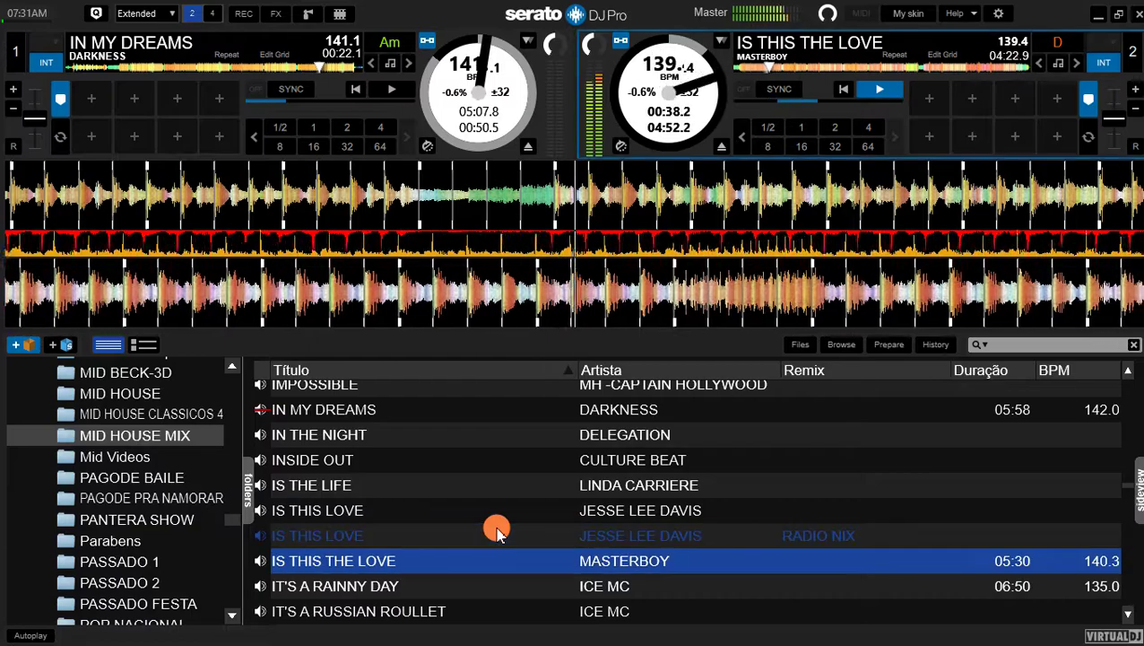
scroll(496, 530, "down", 1)
key("Up")
key("Up")
key("Down")
key("Down")
key("Down")
key("Down")
key("Down")
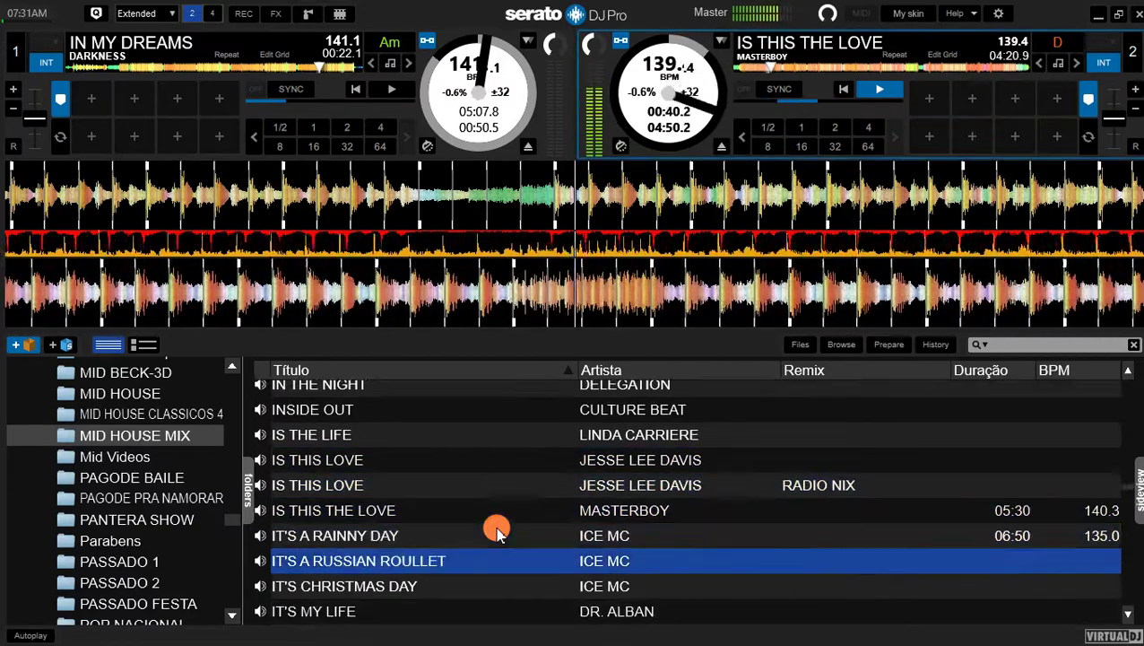
key("Down")
key("Down")
key("Down")
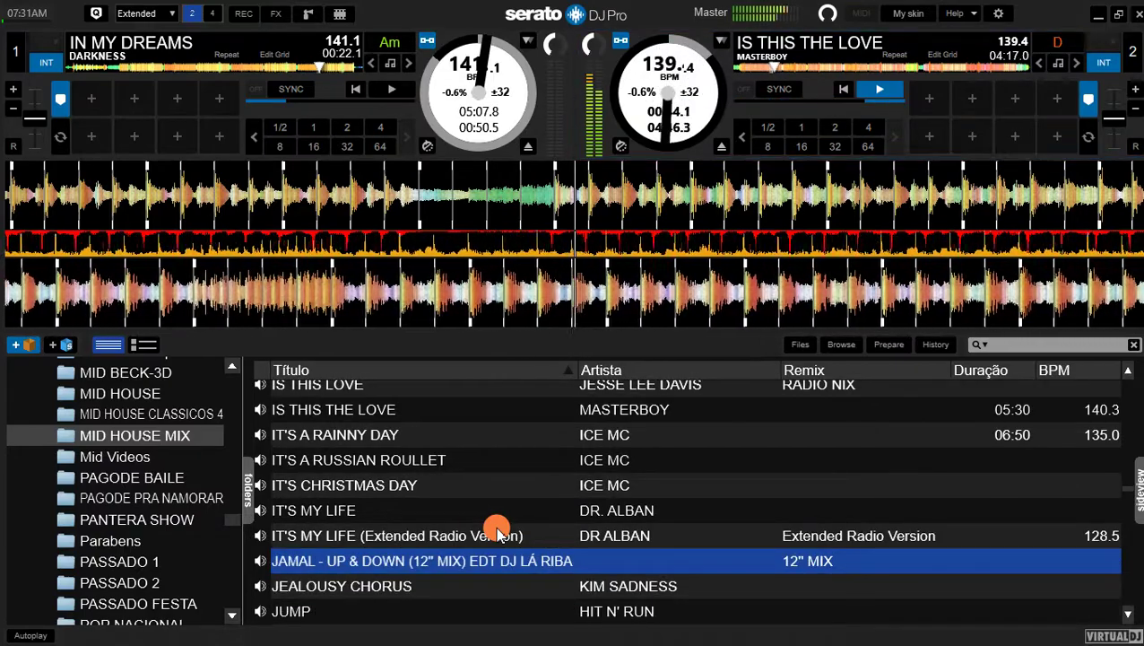
key("Down")
key("Down")
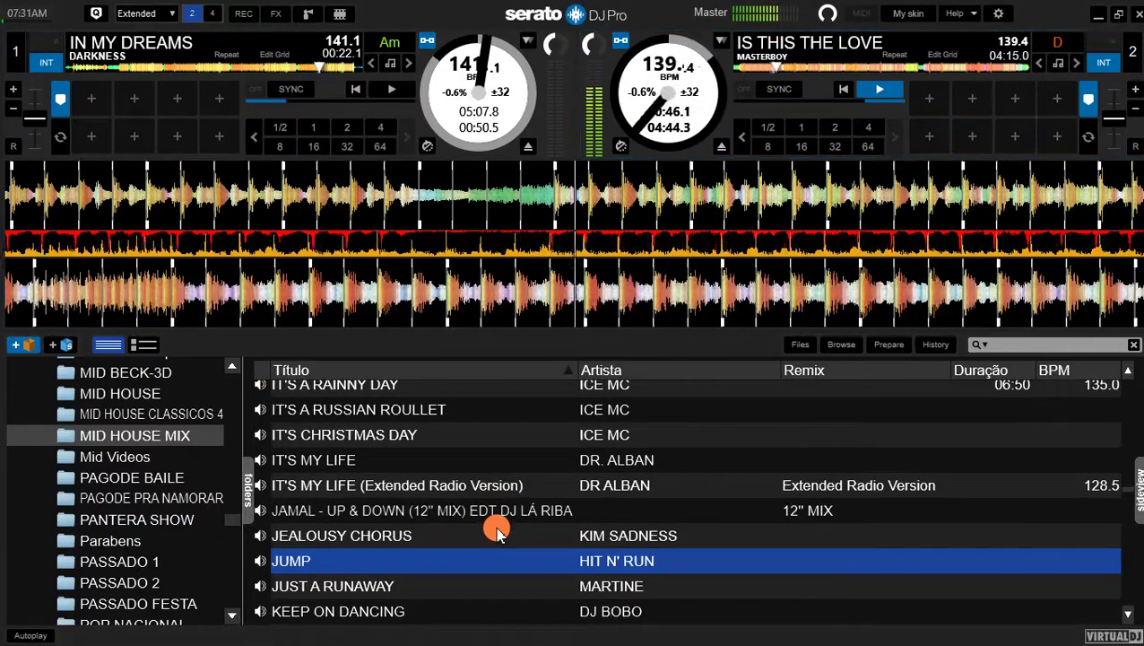
key("Down")
key("Down")
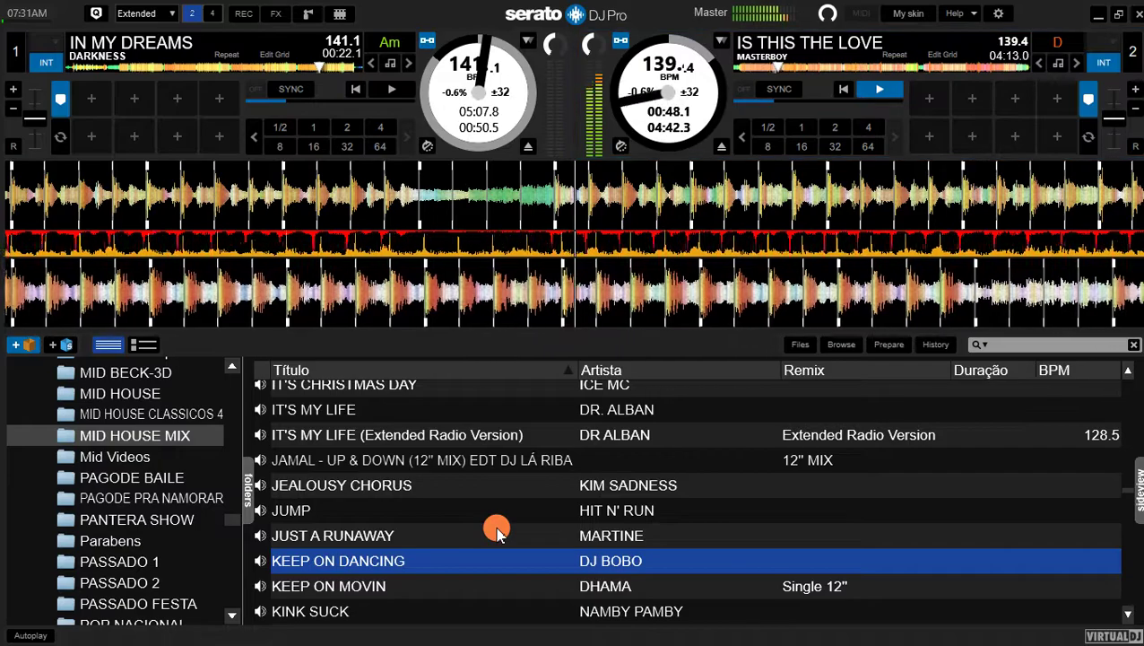
key("Down")
key("Down")
key("Down")
key("Down")
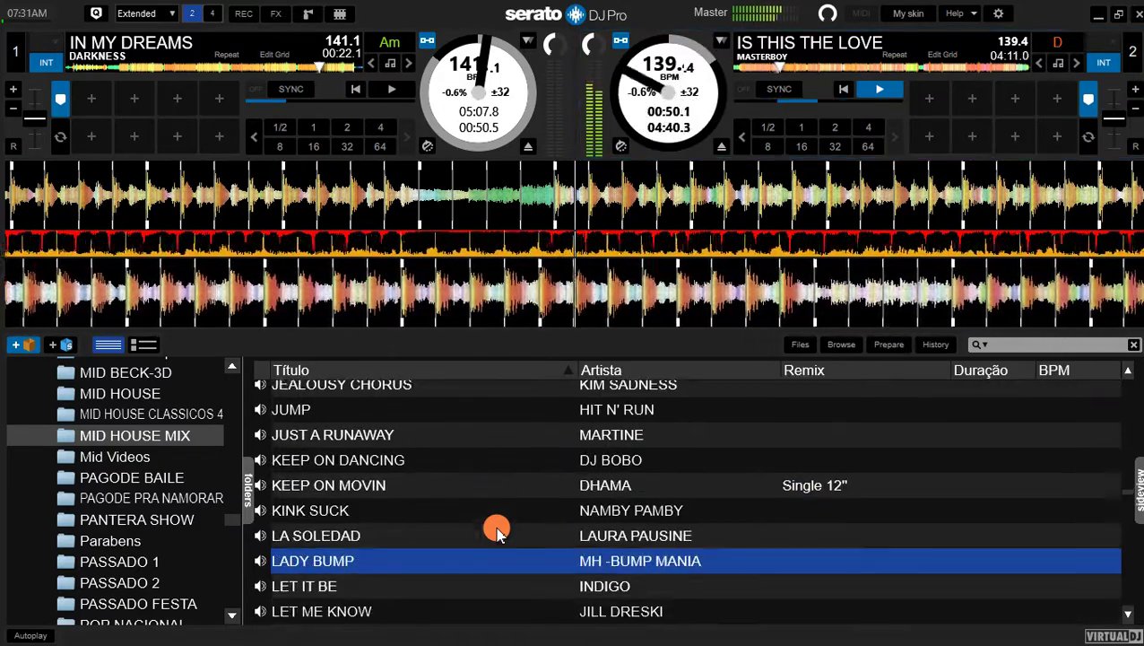
key("Down")
key("Down")
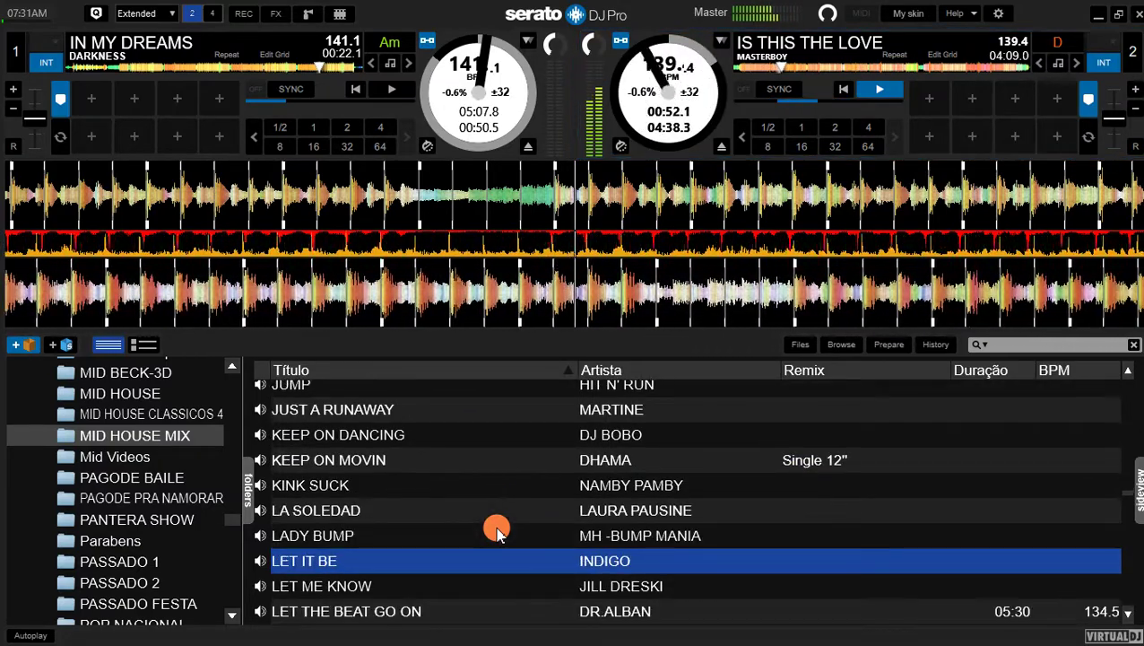
key("Down")
key("Down")
key("Down")
key("Down")
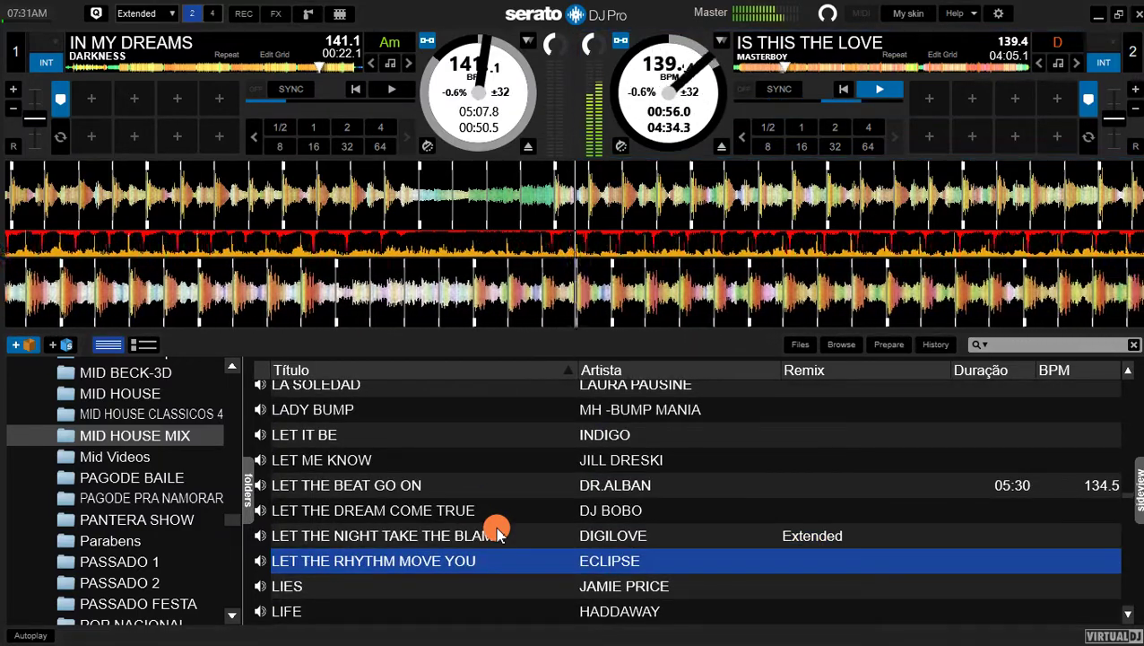
key("Down")
key("Down")
key("Down")
key("Down")
key("Down")
key("Down")
key("Down")
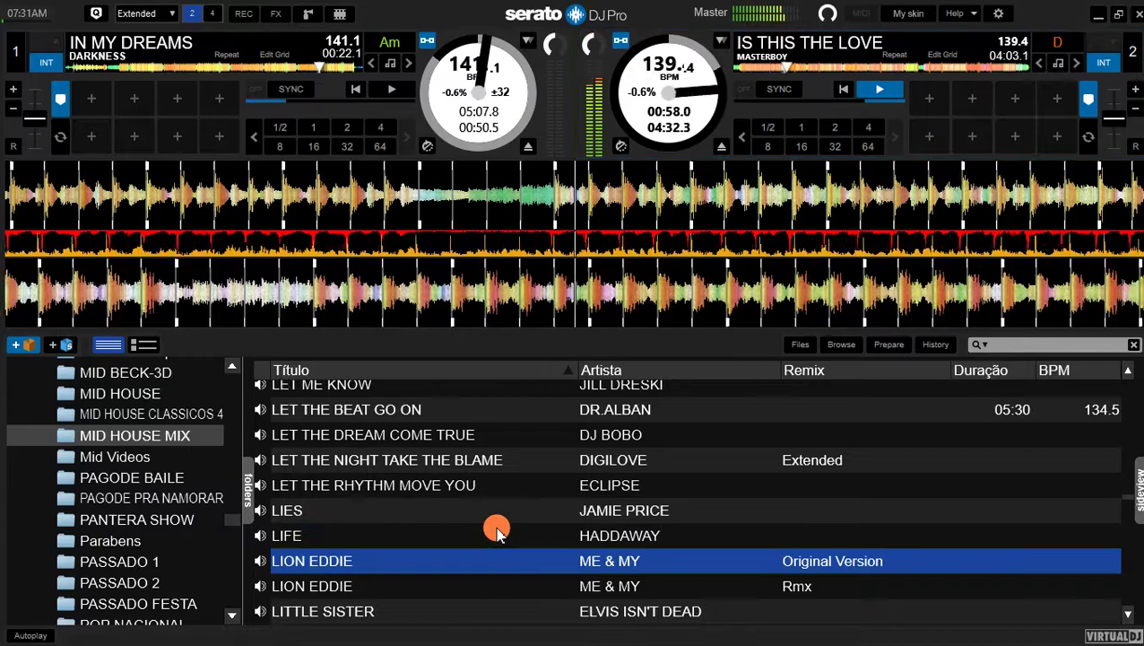
key("Down")
key("Down")
key("Down")
key("Down")
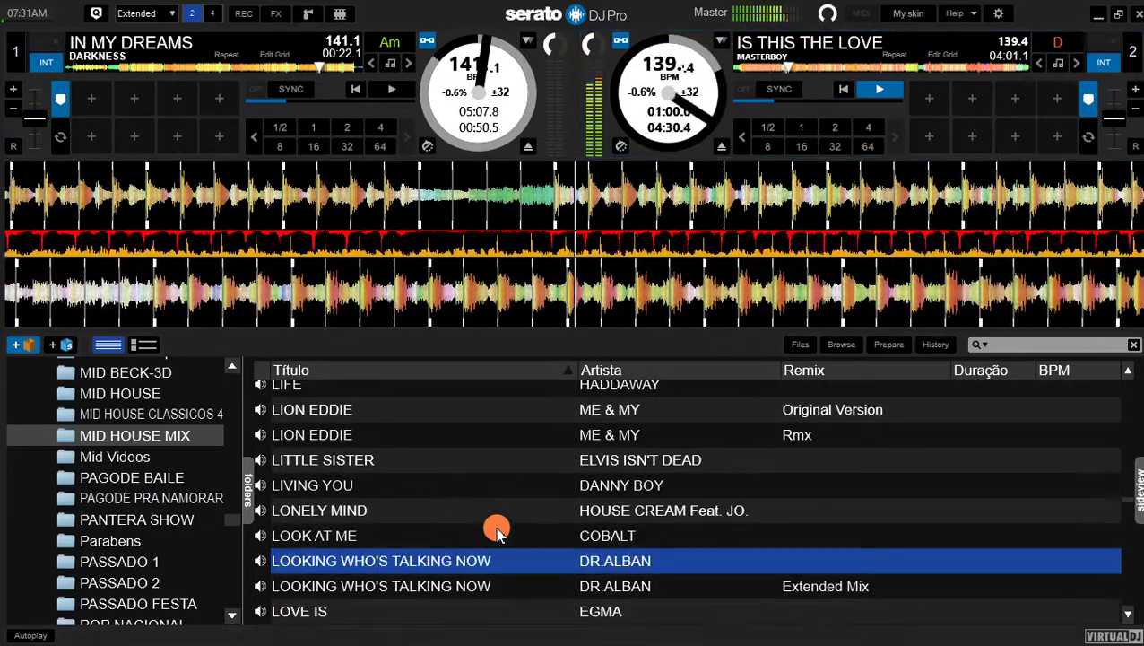
key("Down")
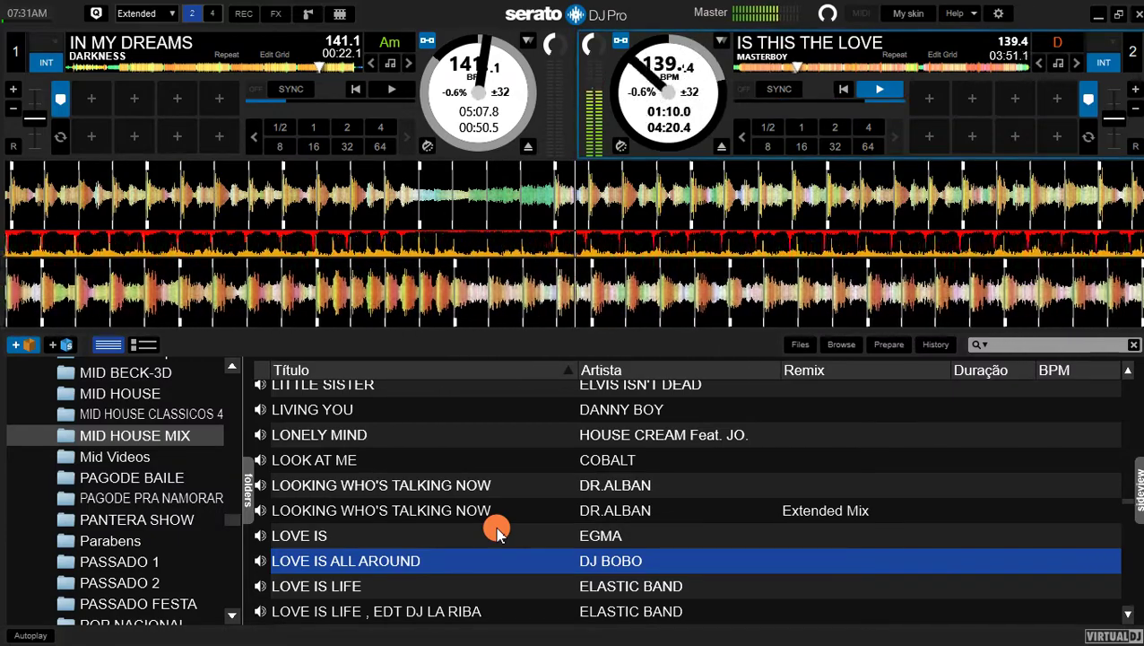
key("Down")
key("Down")
key("Down")
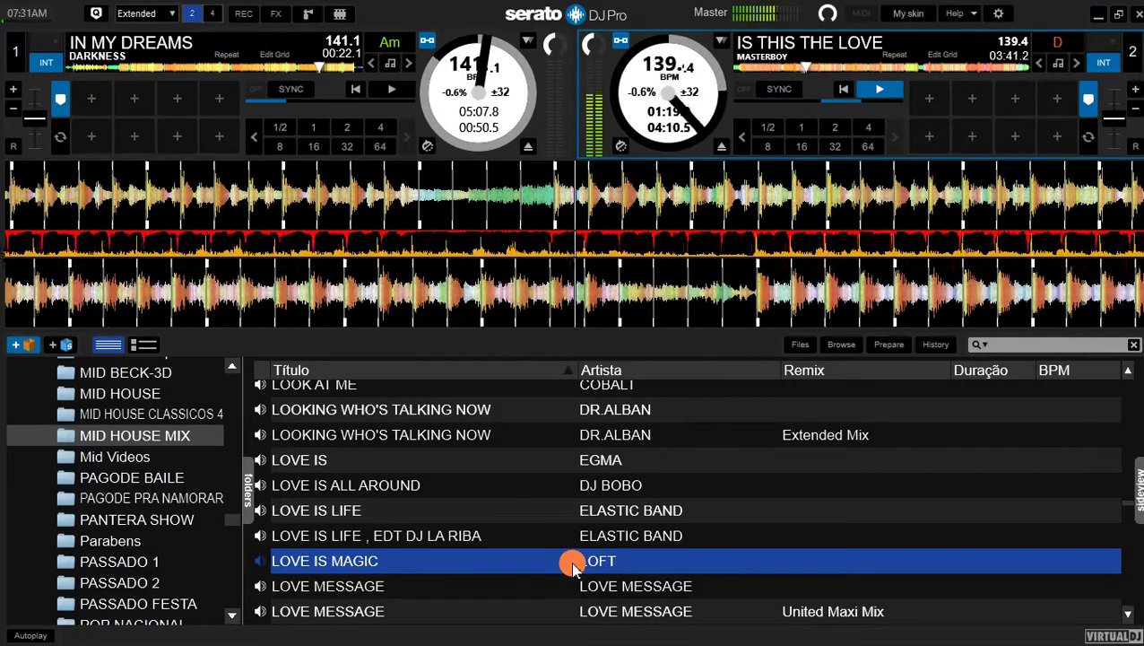
key("shift+Left")
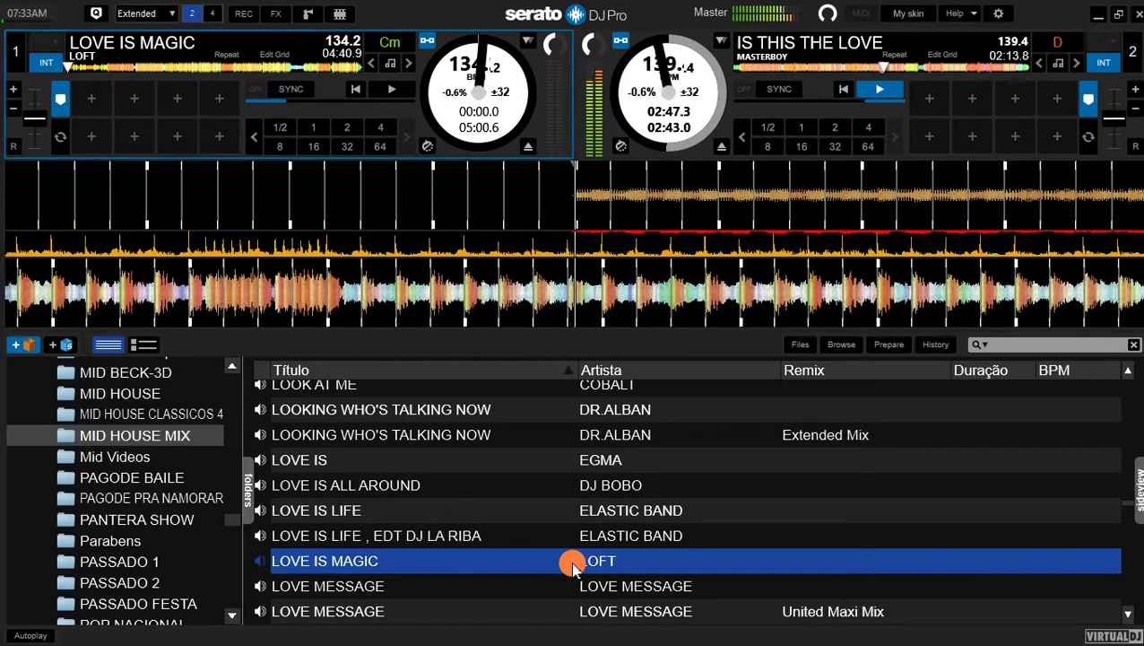
Step: Set LOVE IS MAGIC on deck 1 to 139.2 BPM (+3.1%) and start it over IS THIS THE LOVE
left_click(36, 117)
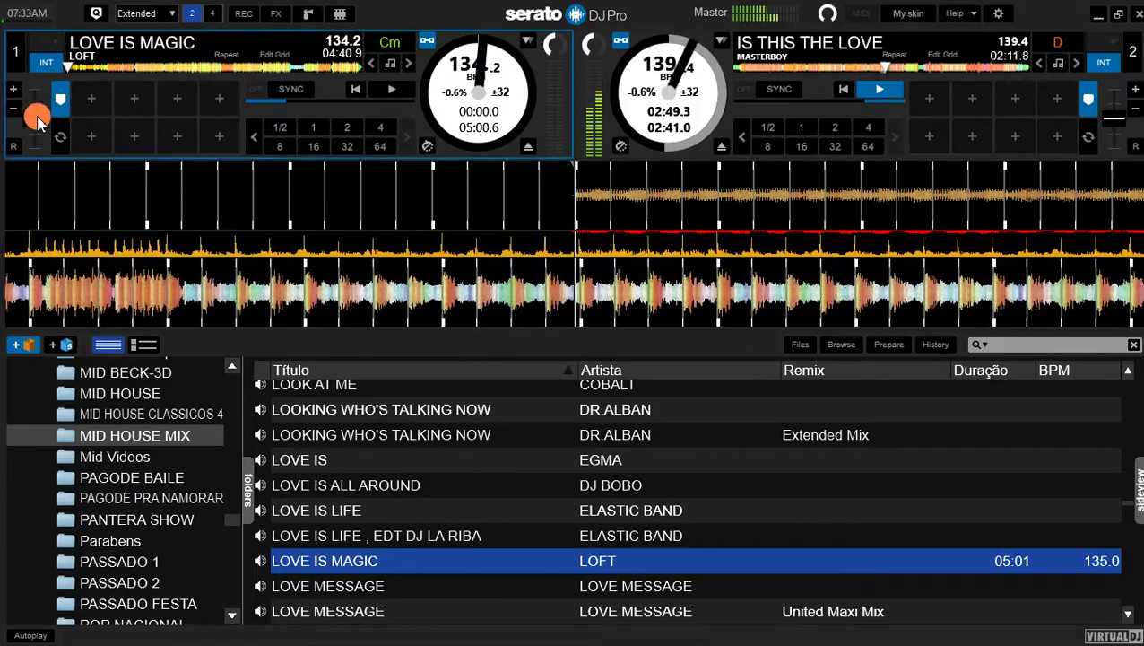
mouse_move(36, 118)
left_mouse_down()
mouse_move(35, 136)
mouse_move(35, 124)
left_mouse_up()
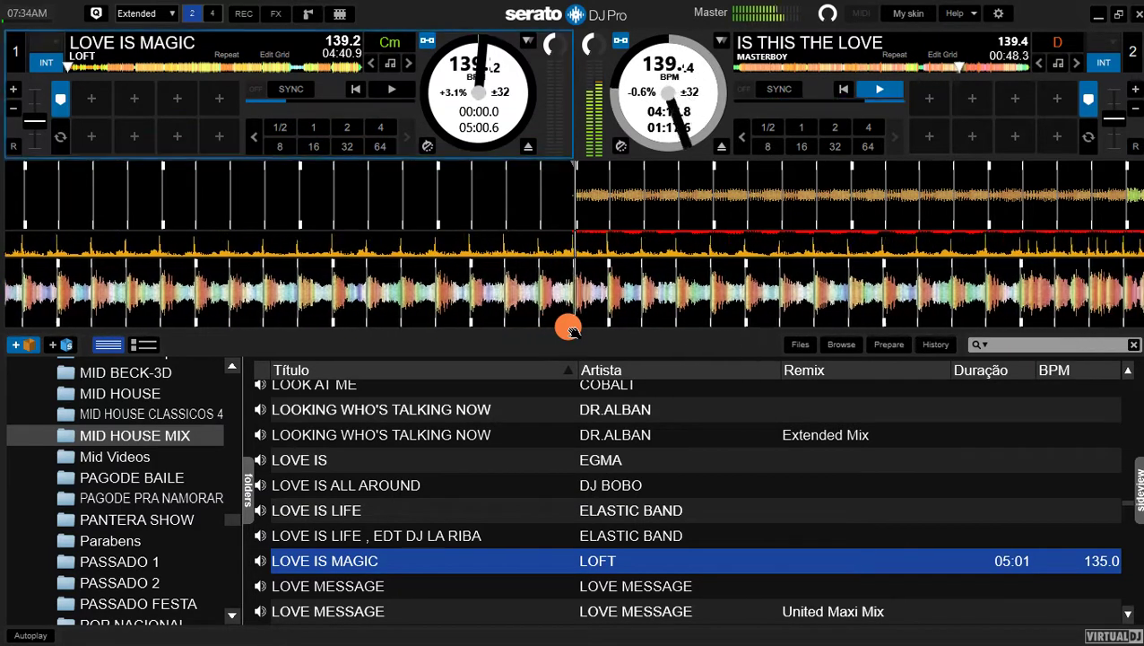
key("shift+Left")
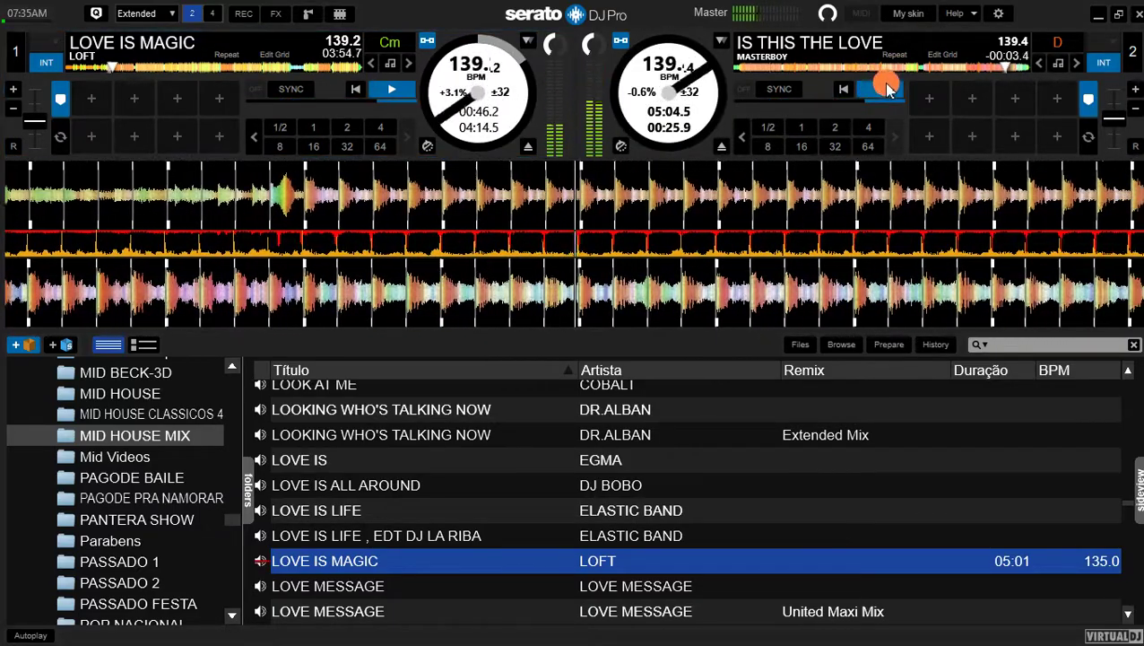
Step: Browse the MID HOUSE MIX track list from LOVE IS LIFE to MAKE MY DAY by NEVADA and select that track
left_click(571, 509)
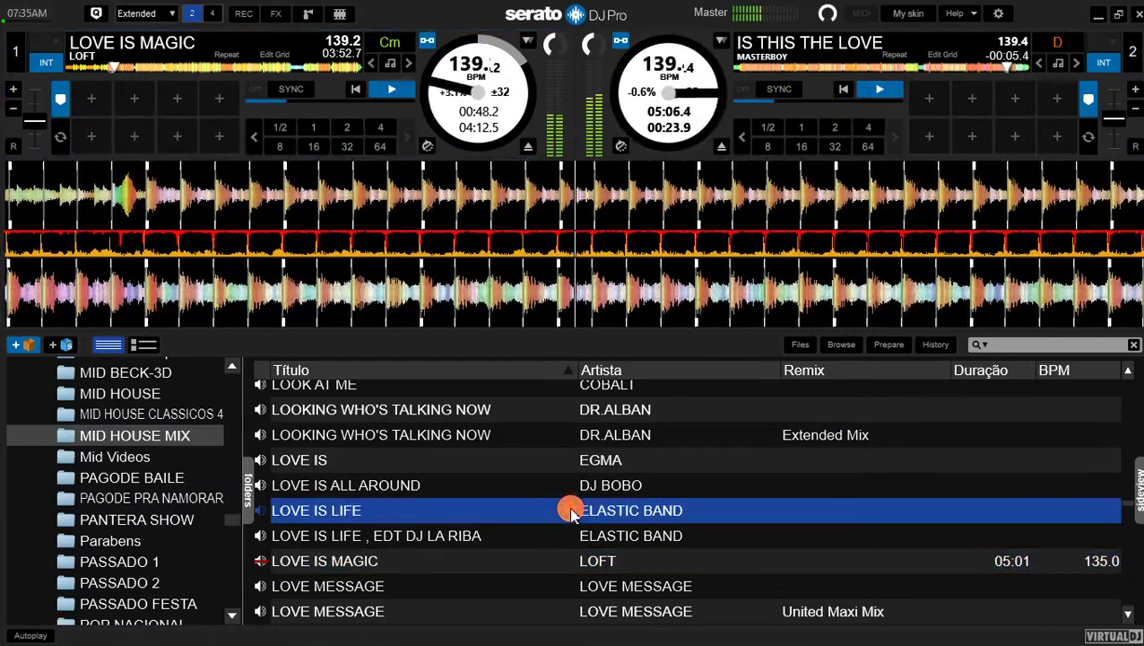
key("Down")
key("Down")
key("Down")
key("Down")
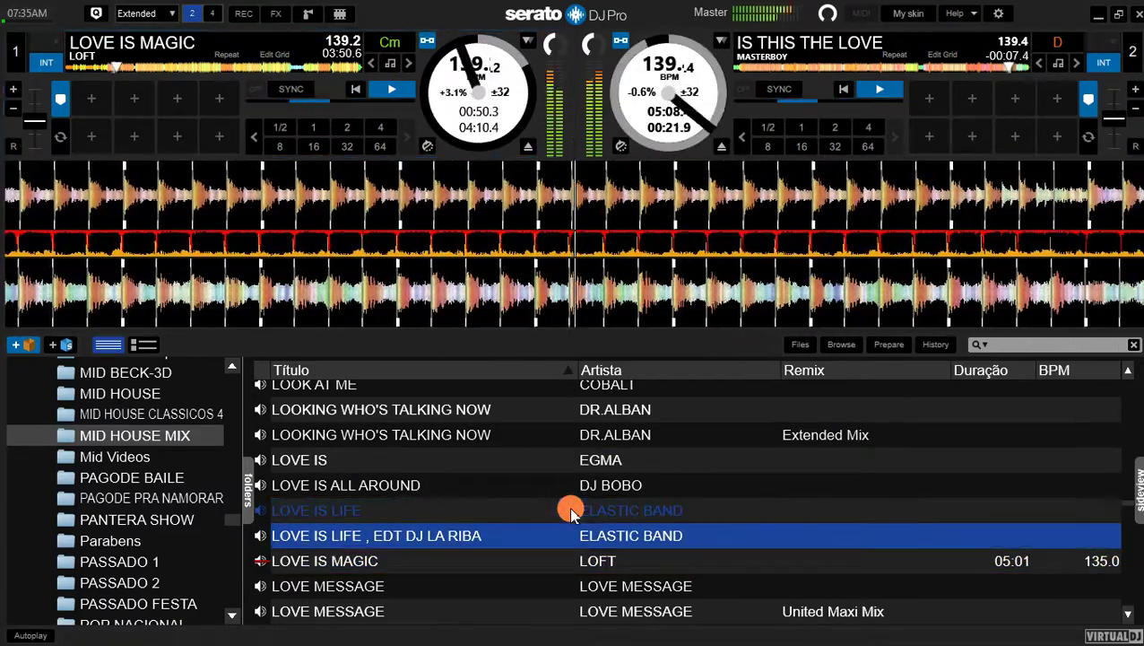
key("Down")
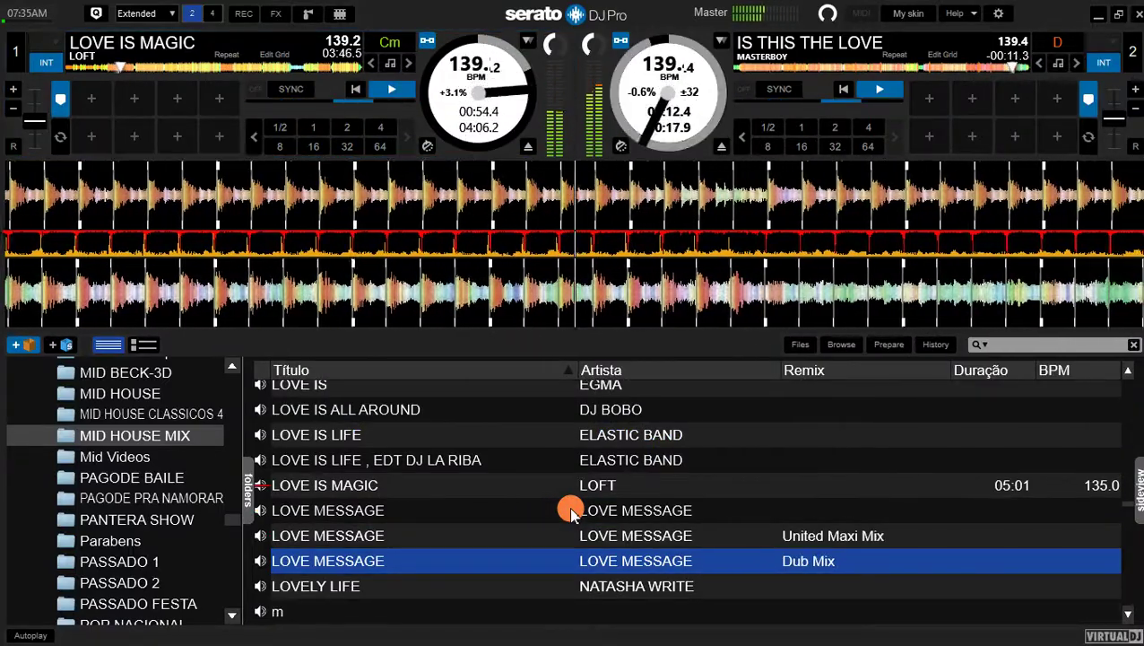
key("Down")
key("Down")
key("Down")
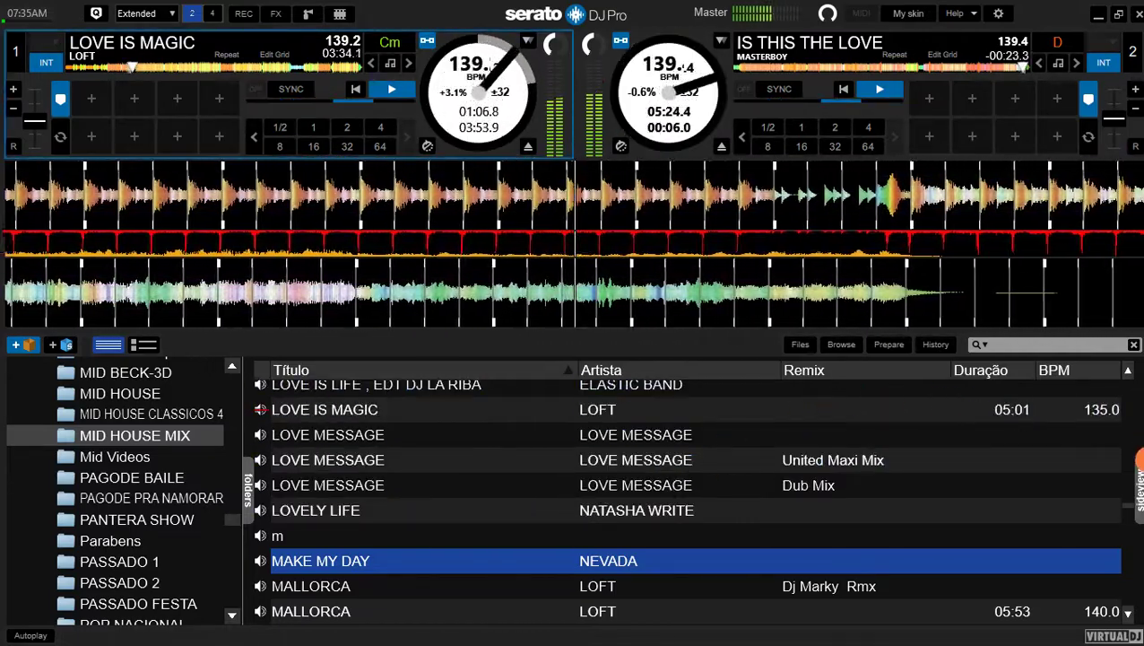
Step: Play the dj clayton mix sample from the AUDIO FX bank over LOVE IS MAGIC, then hide the sampler
left_click(1133, 473)
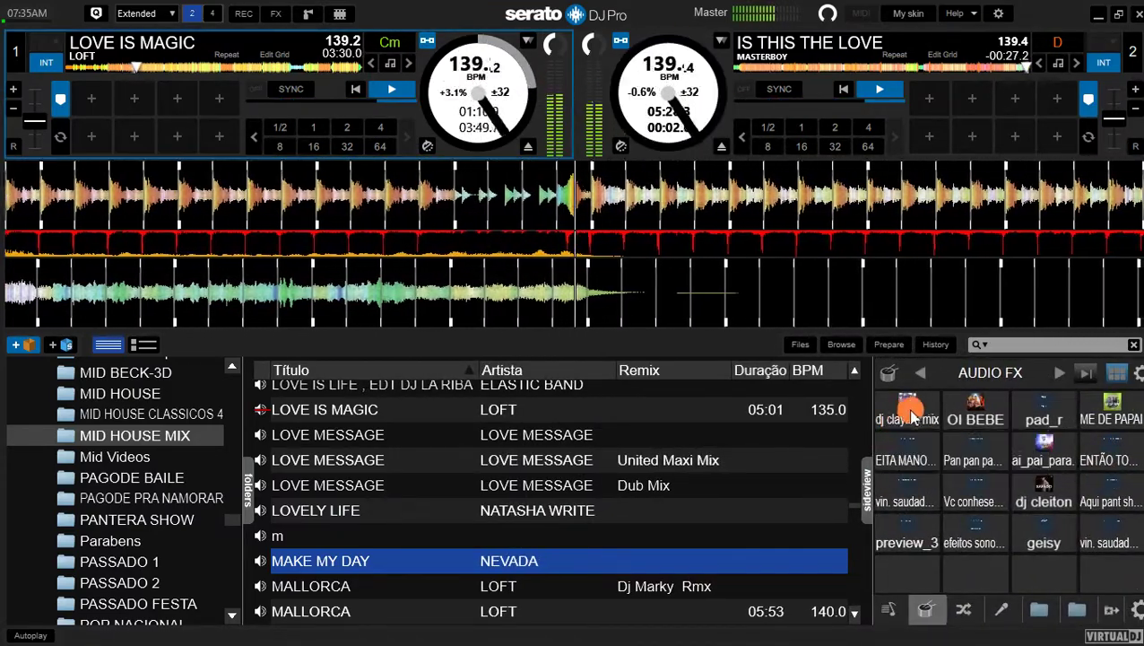
left_click(901, 411)
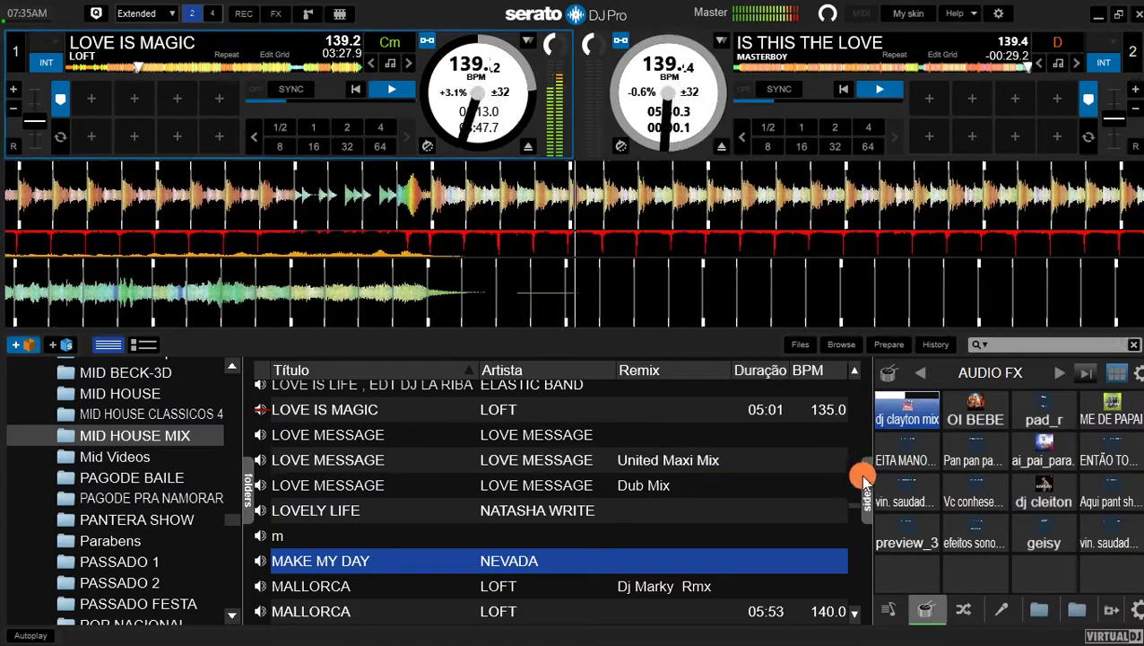
left_click(866, 485)
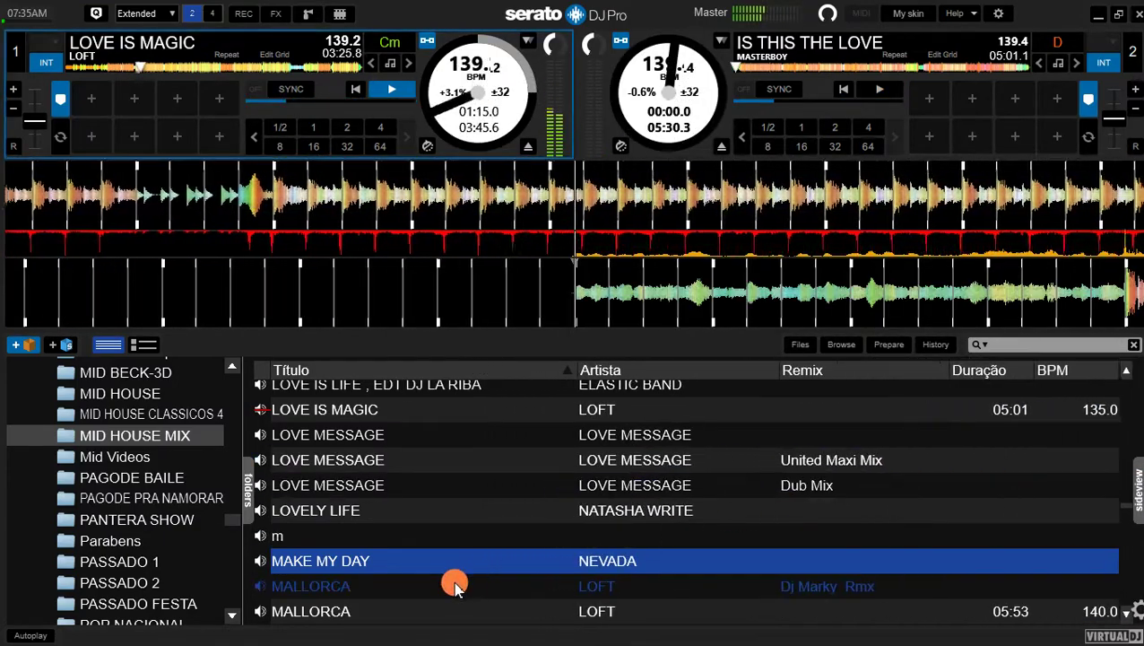
Step: Load MAKE MY DAY by NEVADA onto deck 2 and set its tempo to 139.1 BPM (+3.1%)
key("shift+Right")
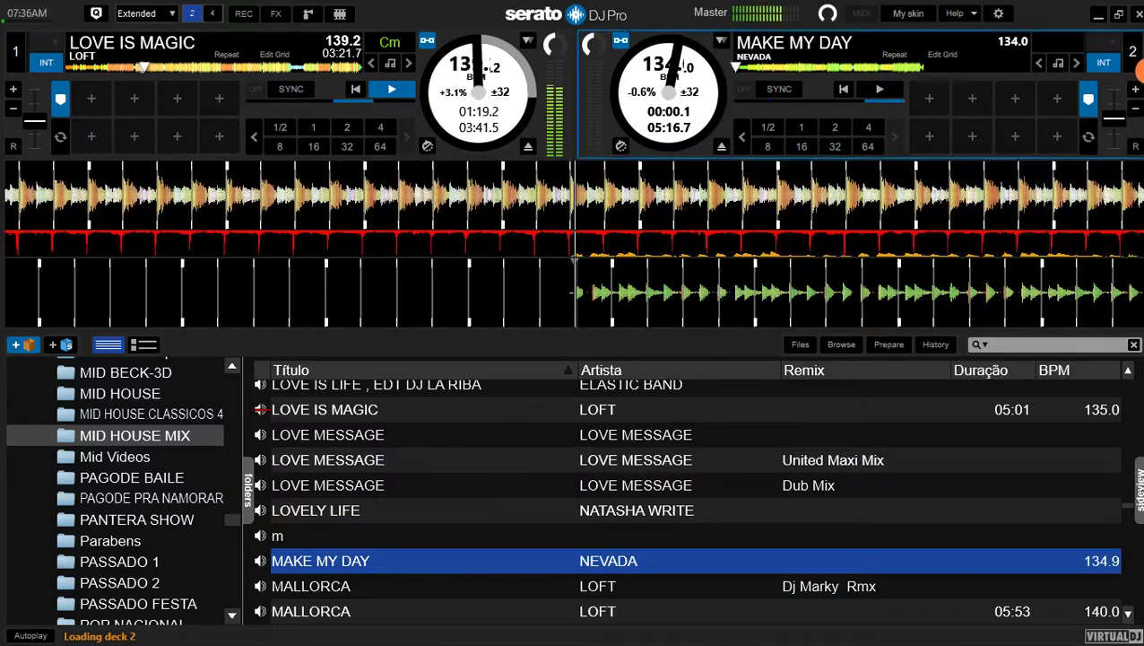
left_click_drag(1110, 124, 1110, 123)
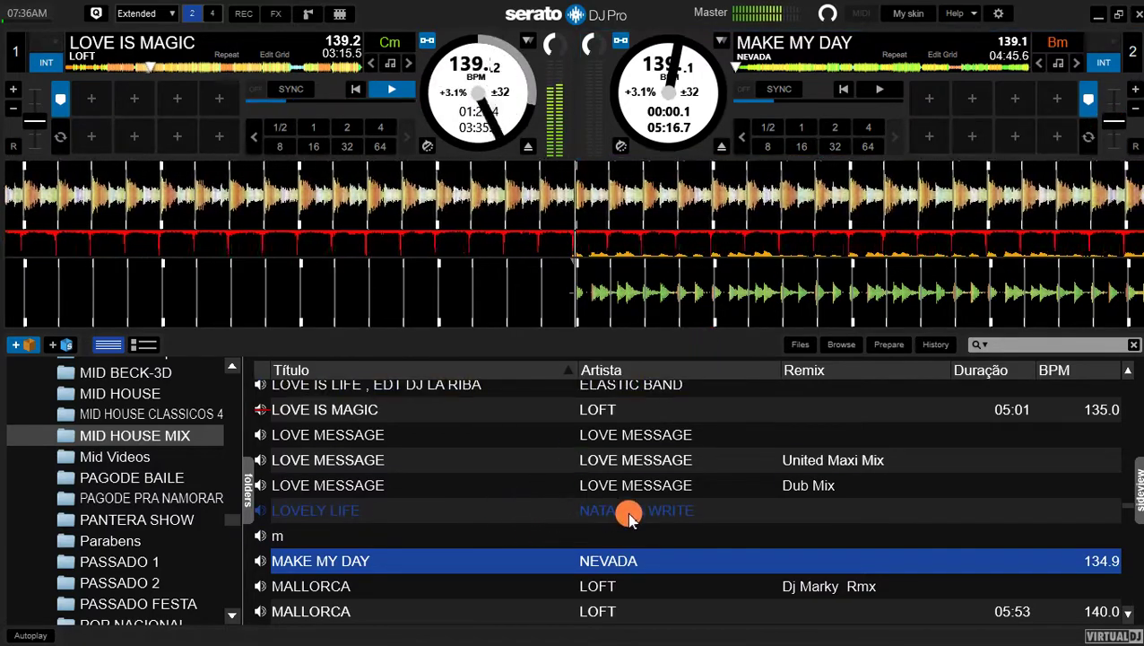
Step: Browse the track list from LOVELY LIFE to the MALLORCA entry by LOFT without a remix label
left_click(559, 510)
key("Down")
key("Down")
key("Down")
key("Down")
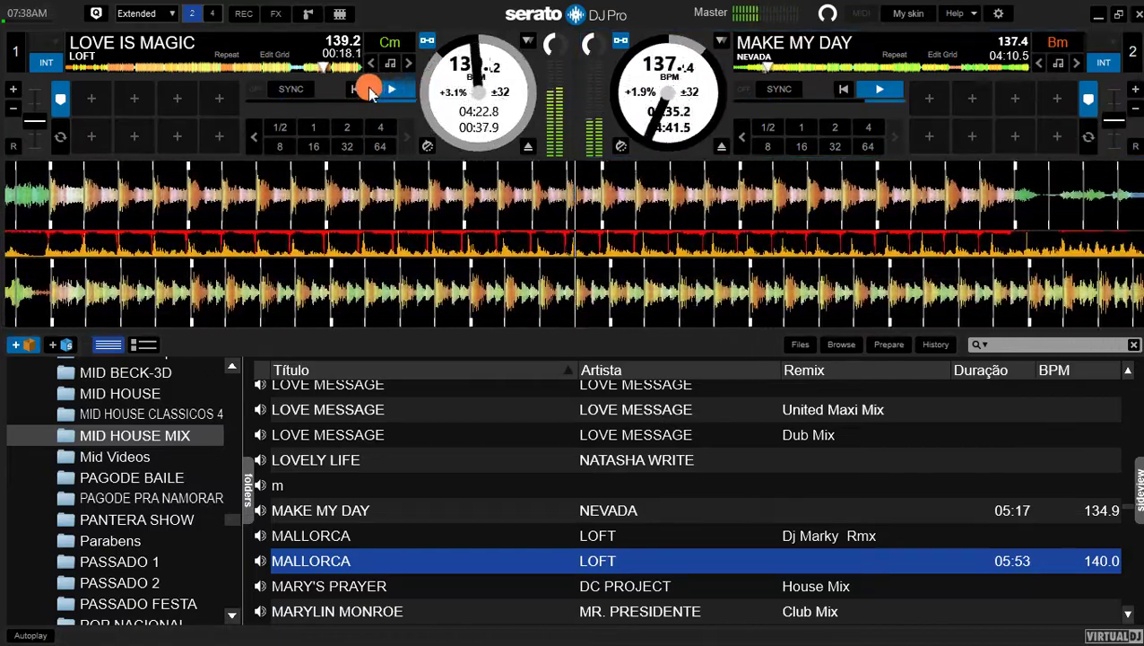
Step: Browse the MID HOUSE MIX list from LOVELY LIFE to MH - X-FADE - HERE WE ARE - EDT LA RIBA (2) for a next track
left_click(662, 464)
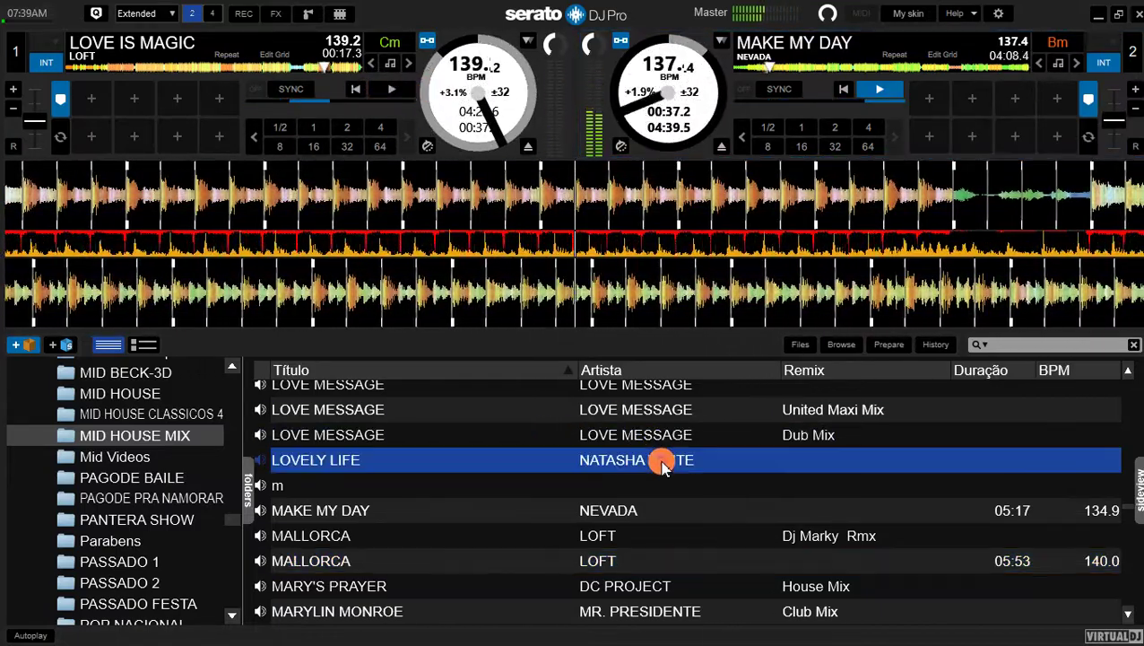
key("Down")
key("Down")
key("Down")
key("Down")
key("Down")
key("Down")
key("Down")
key("Down")
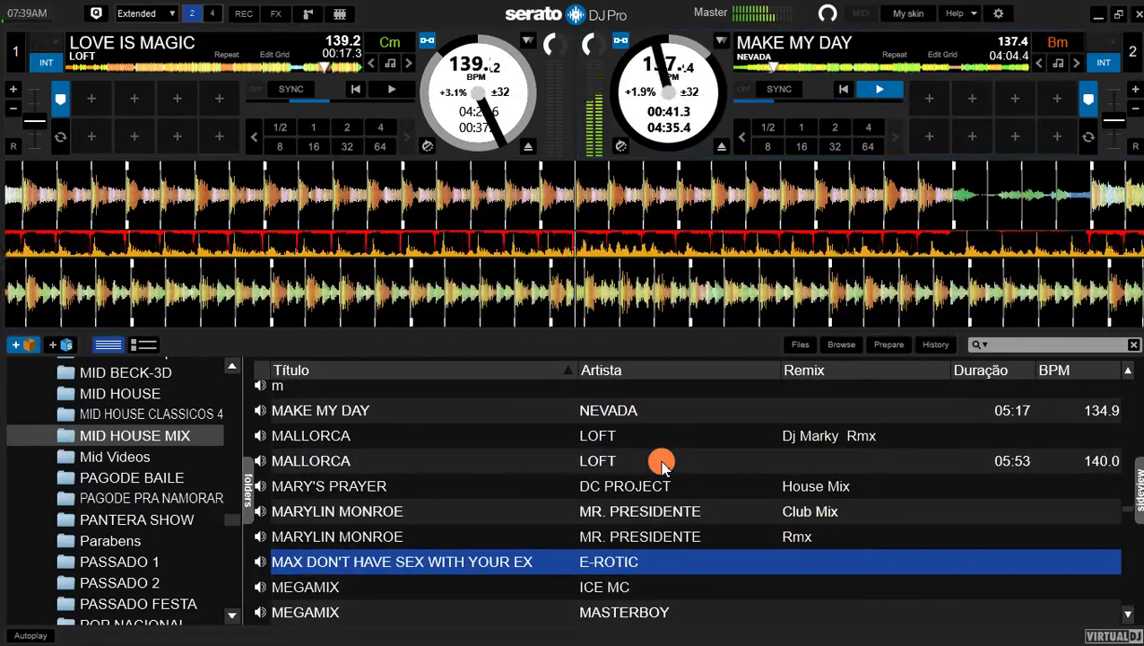
key("Down")
key("Down")
key("Down")
key("Down")
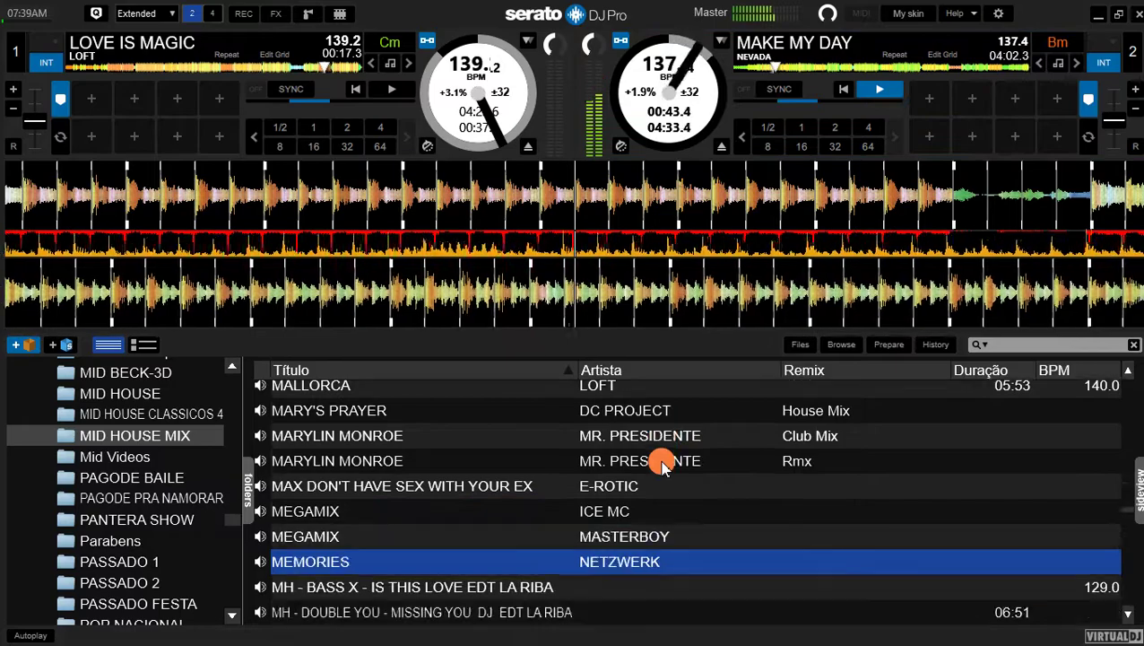
key("Down")
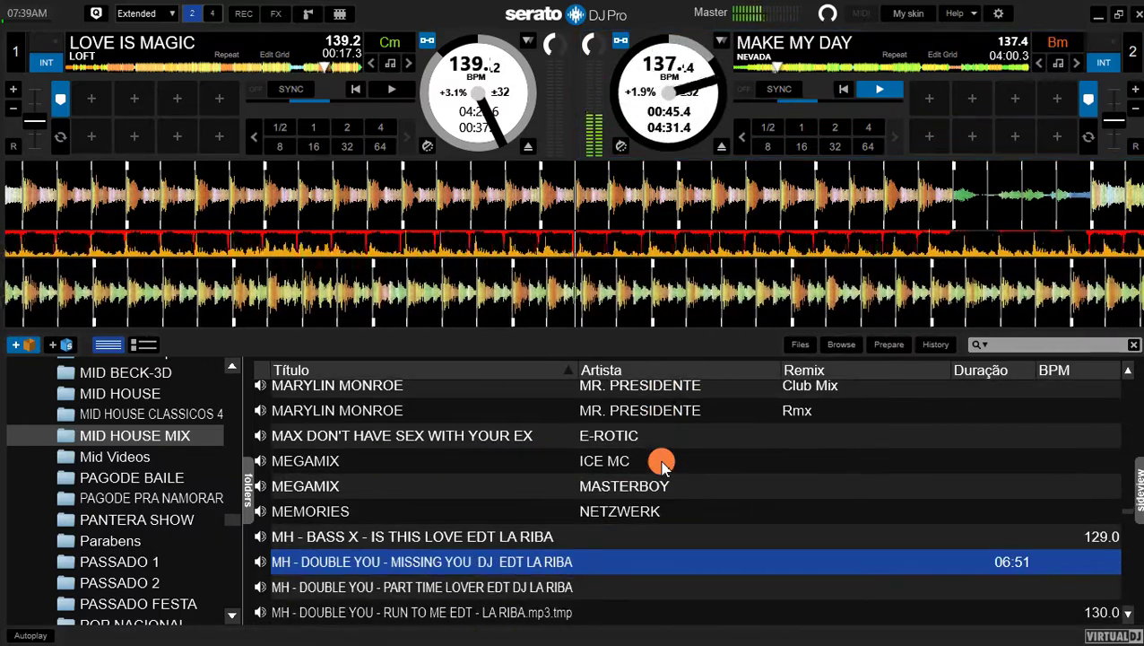
key("Down")
key("Down")
key("Down")
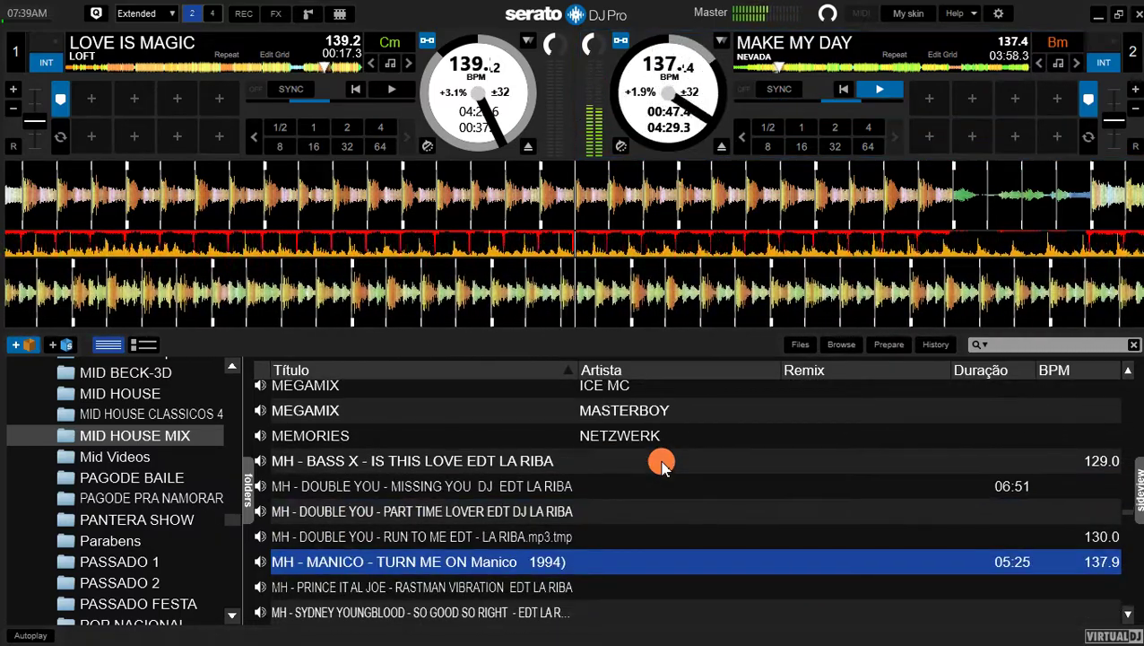
key("Down")
key("Down")
key("Down")
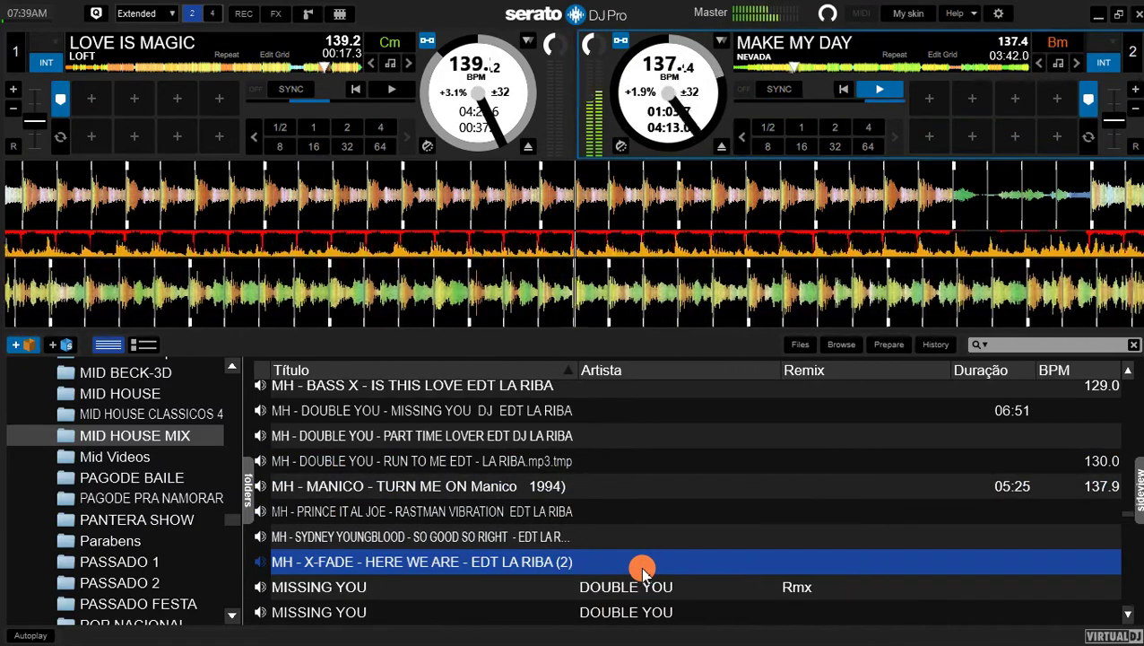
Step: Check the tracks as far as MOONLIGHT SHADOW, then load MH - X-FADE - HERE WE ARE - EDT LA RIBA (2) onto deck 1
left_click(717, 535)
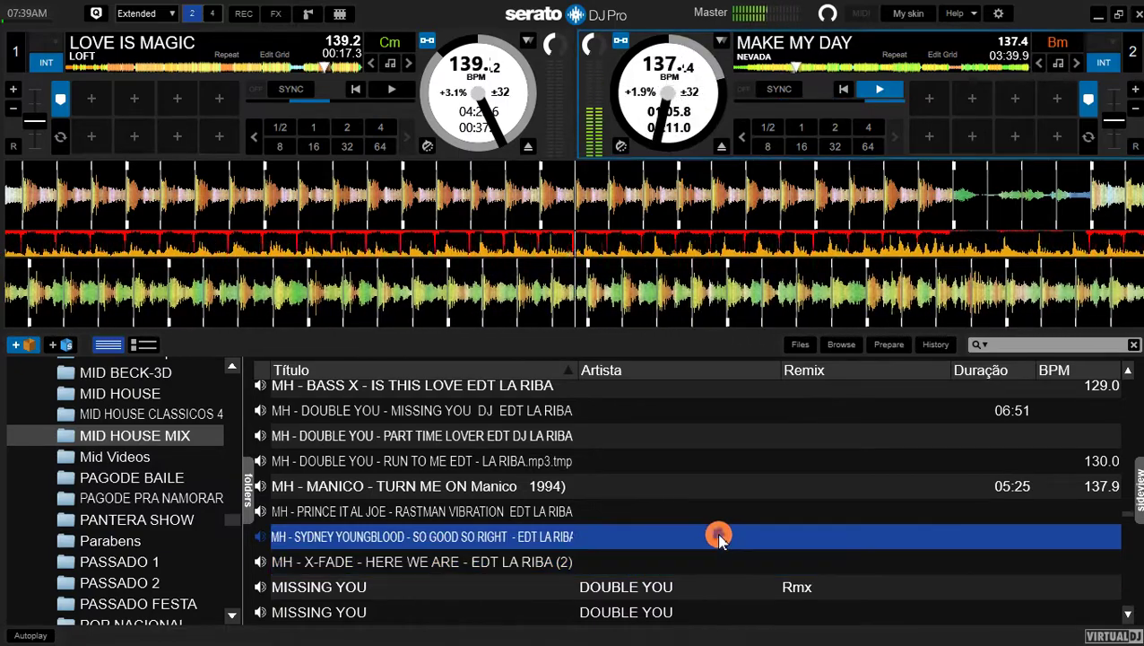
key("Down")
key("Down")
key("Down")
key("Down")
key("Down")
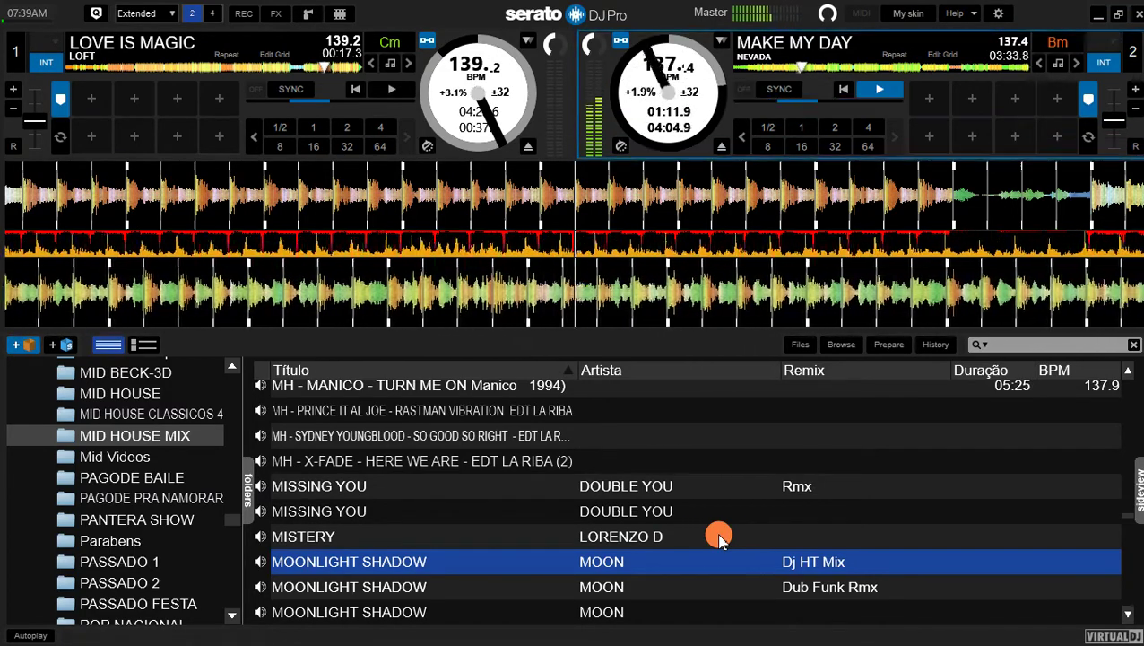
left_click(576, 460)
key("shift+Left")
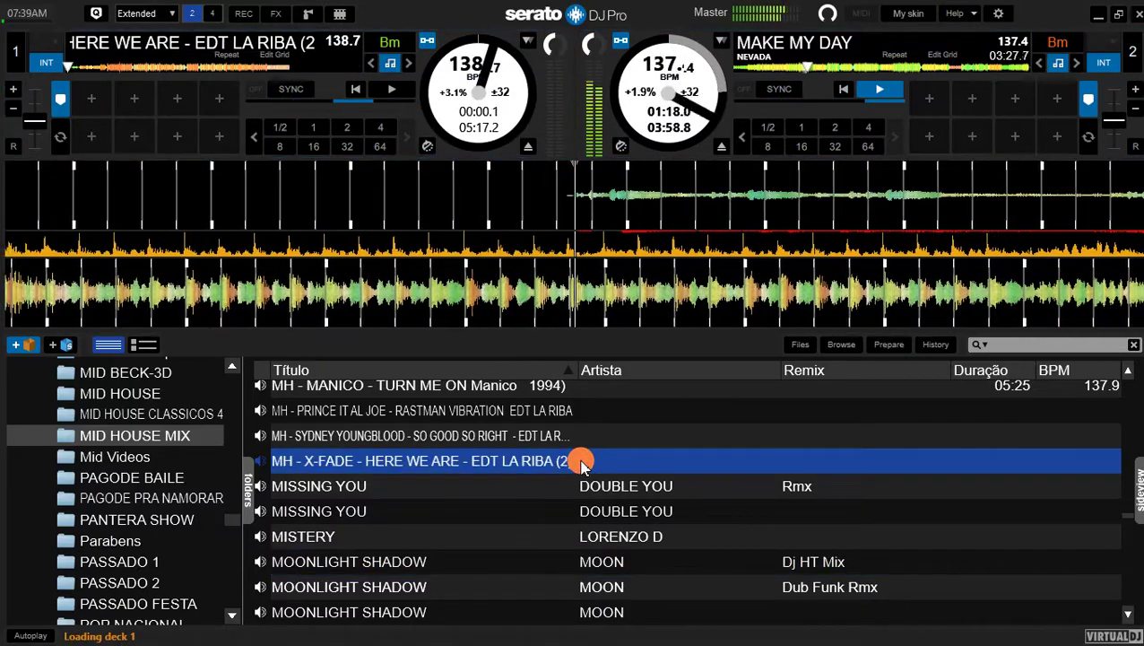
Step: Set the X-FADE track on deck 1 to 137.0 BPM (+1.9%), then stop it and return it to its start
left_click(36, 129)
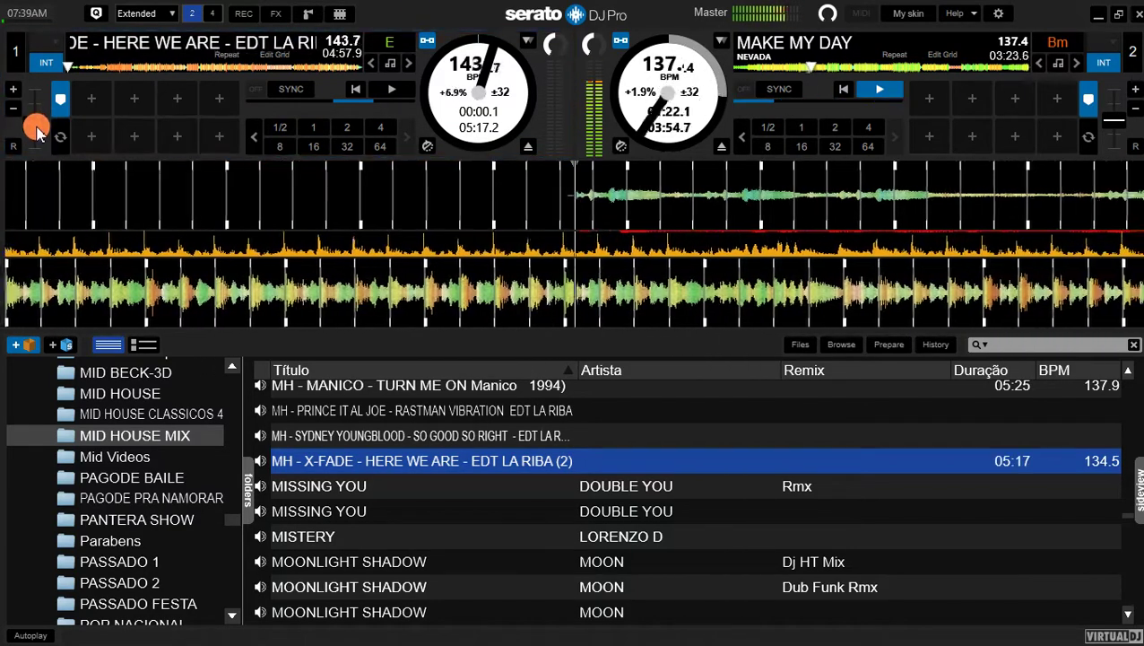
left_click(36, 128)
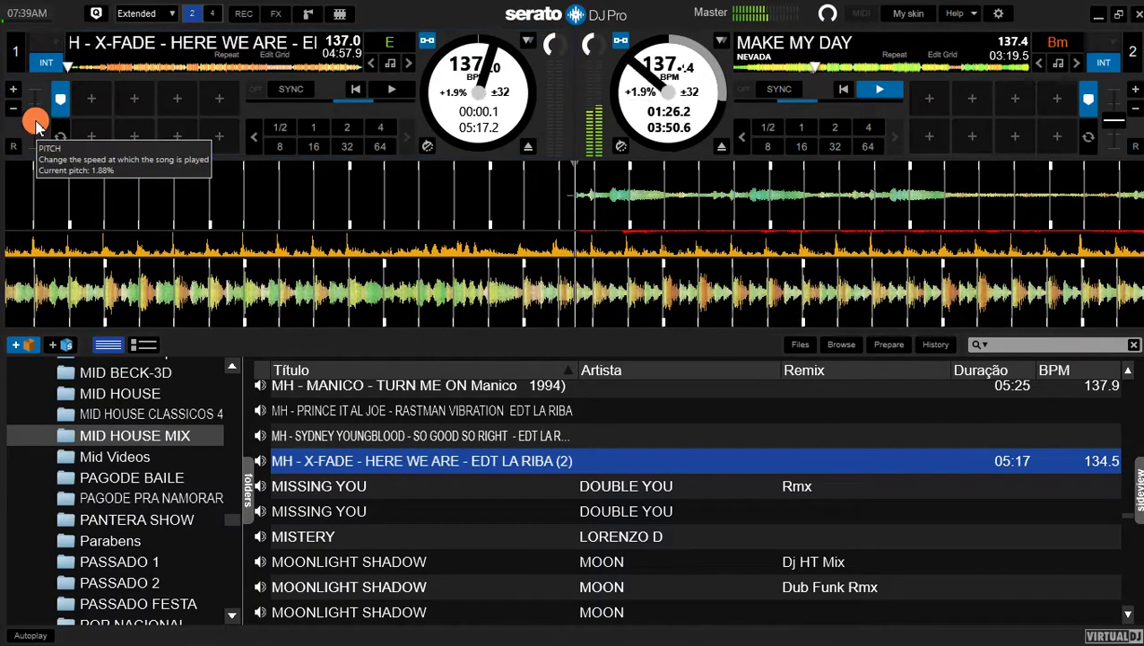
left_click(36, 128)
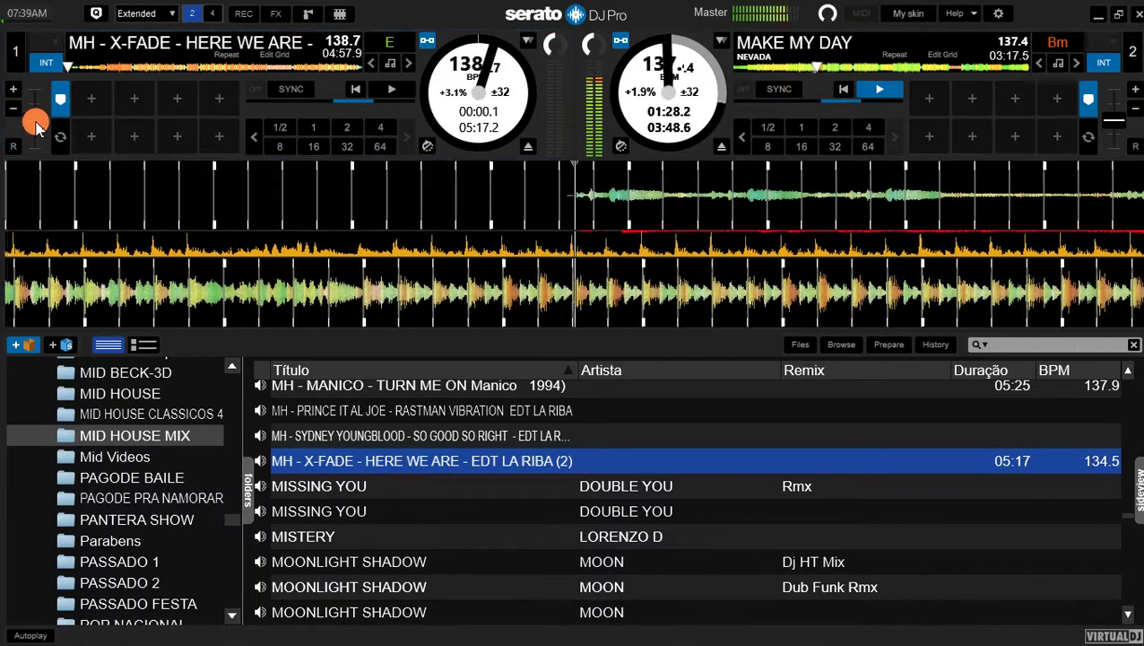
left_click(36, 128)
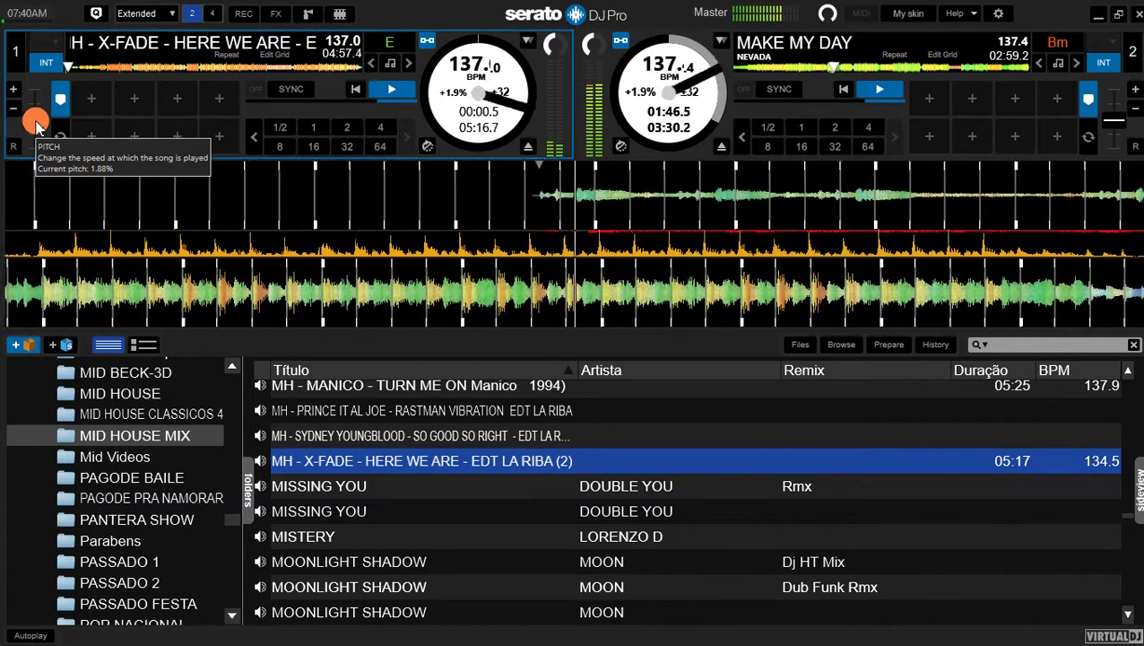
key("w")
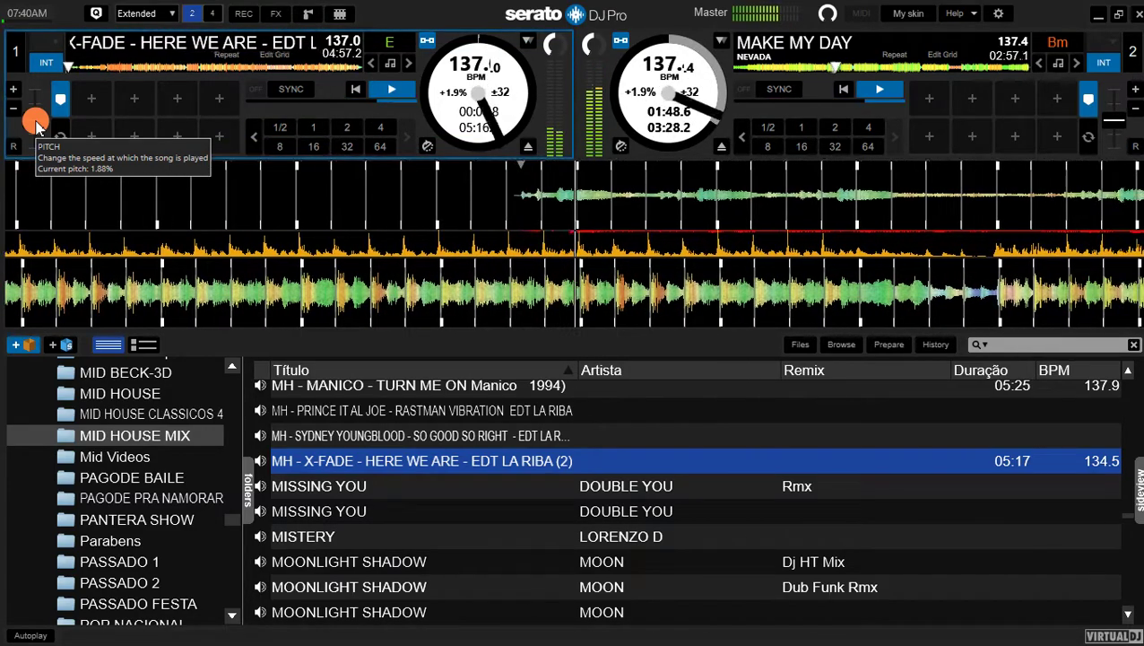
key("i")
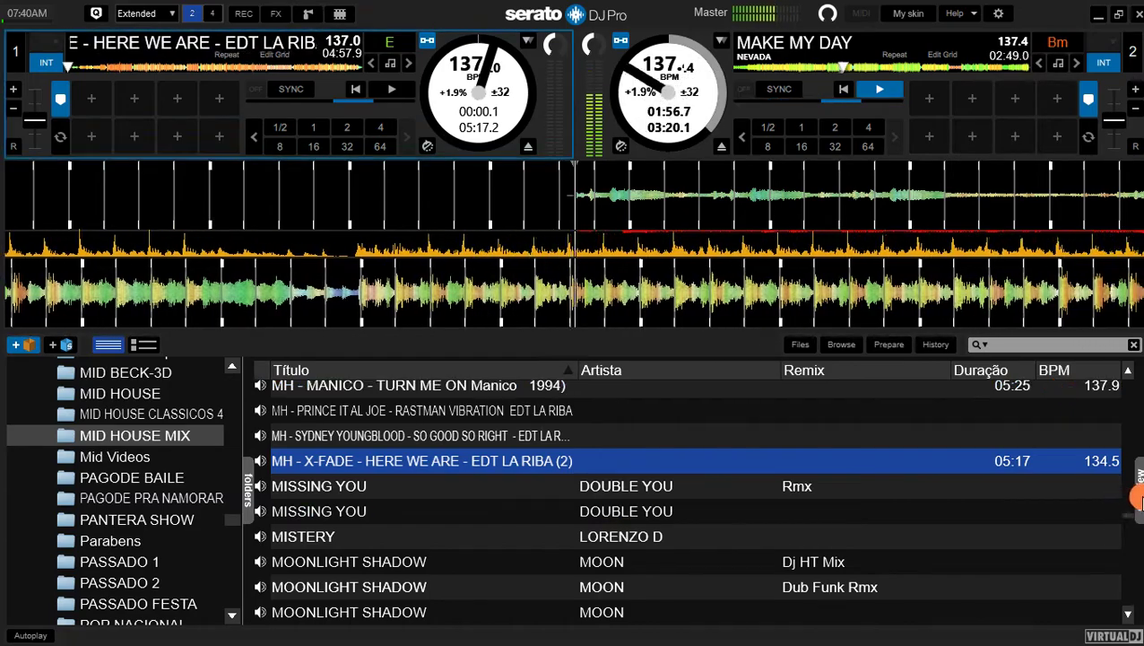
Step: Play the dj clayton mix sample from the AUDIO FX bank over MAKE MY DAY, then hide the sampler
left_click(1137, 493)
left_click(917, 408)
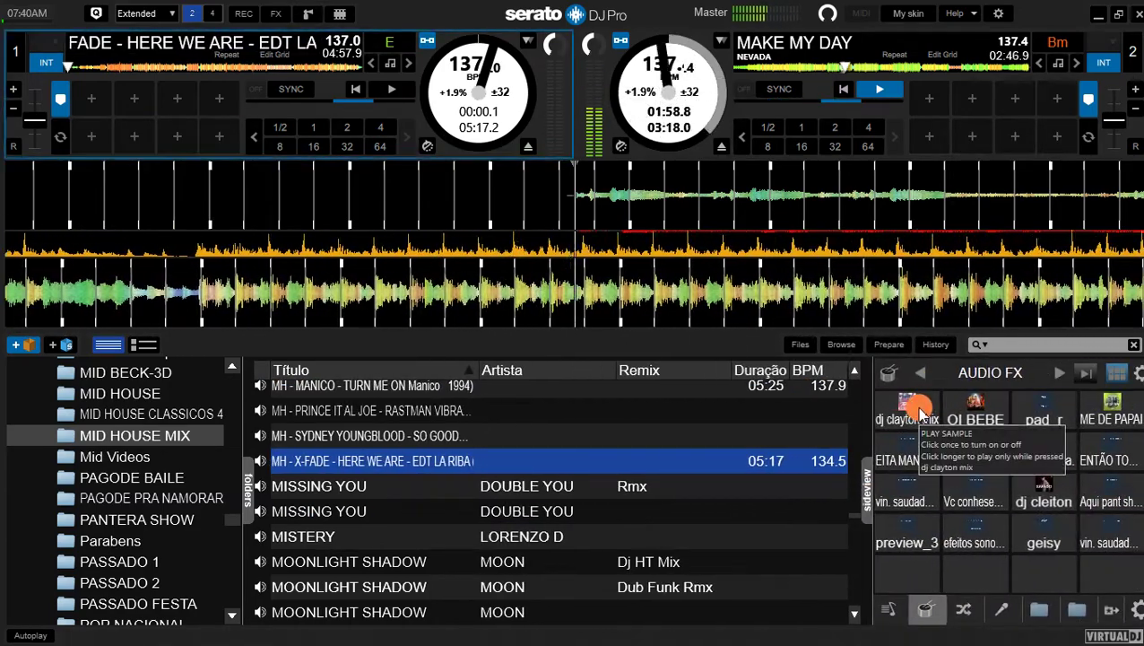
left_click(865, 484)
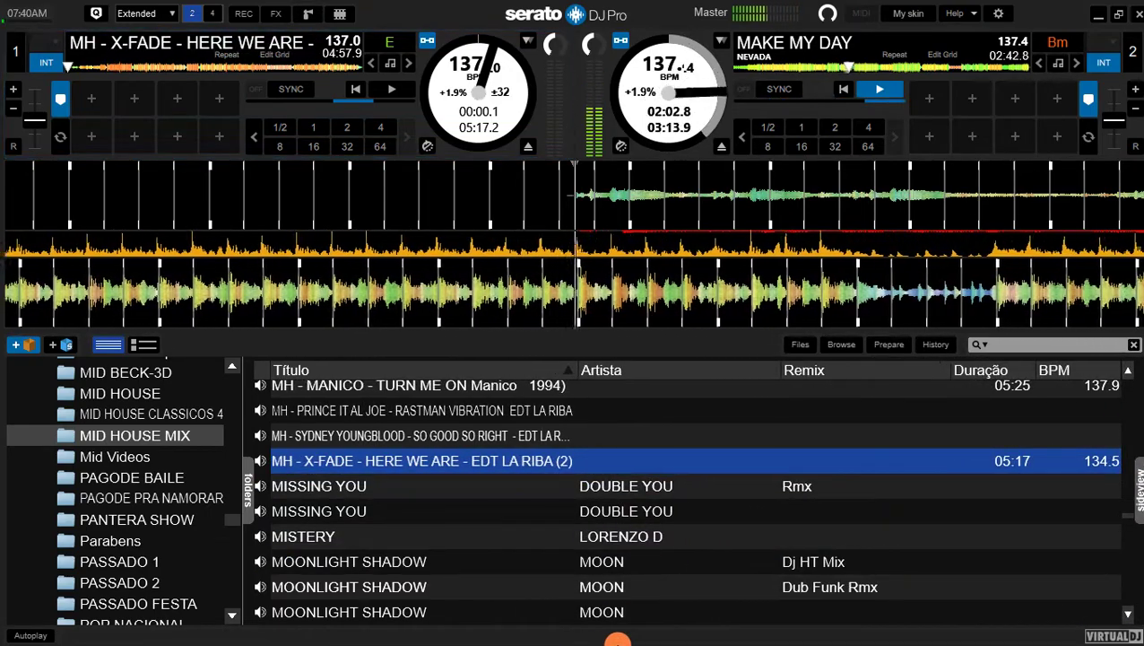
Step: Browse the MID HOUSE MIX list from MOONLIGHT SHADOW to ROUND & ROUND, then go back to the Rmx version of ROCK MY HEART
left_click(581, 587)
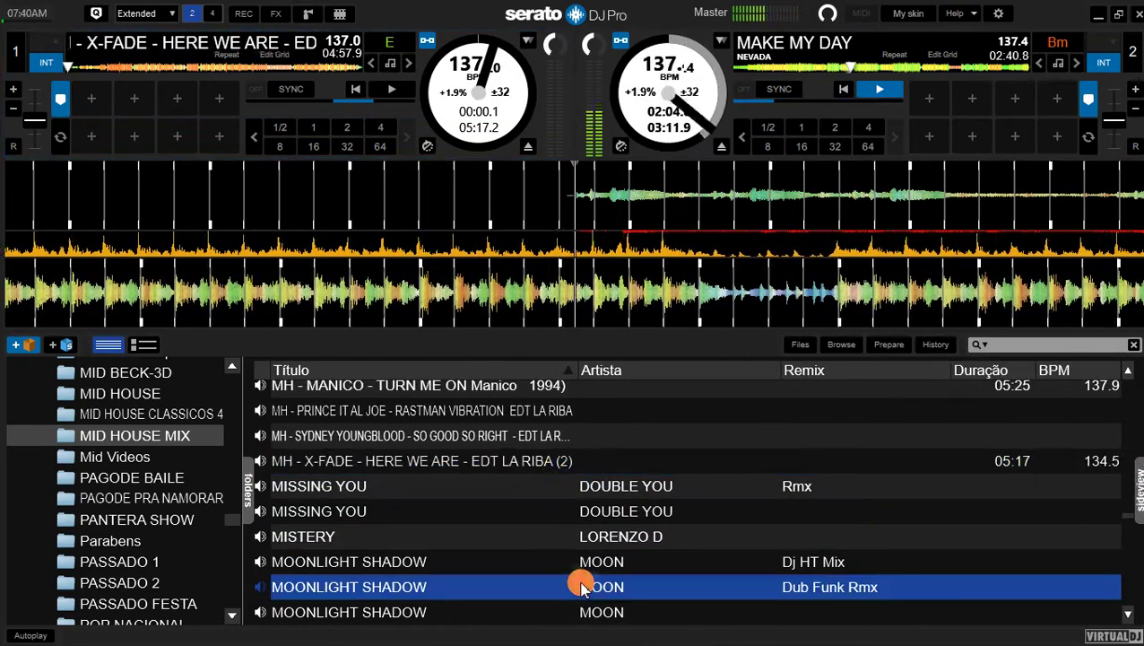
key("Down")
key("Down")
key("Down")
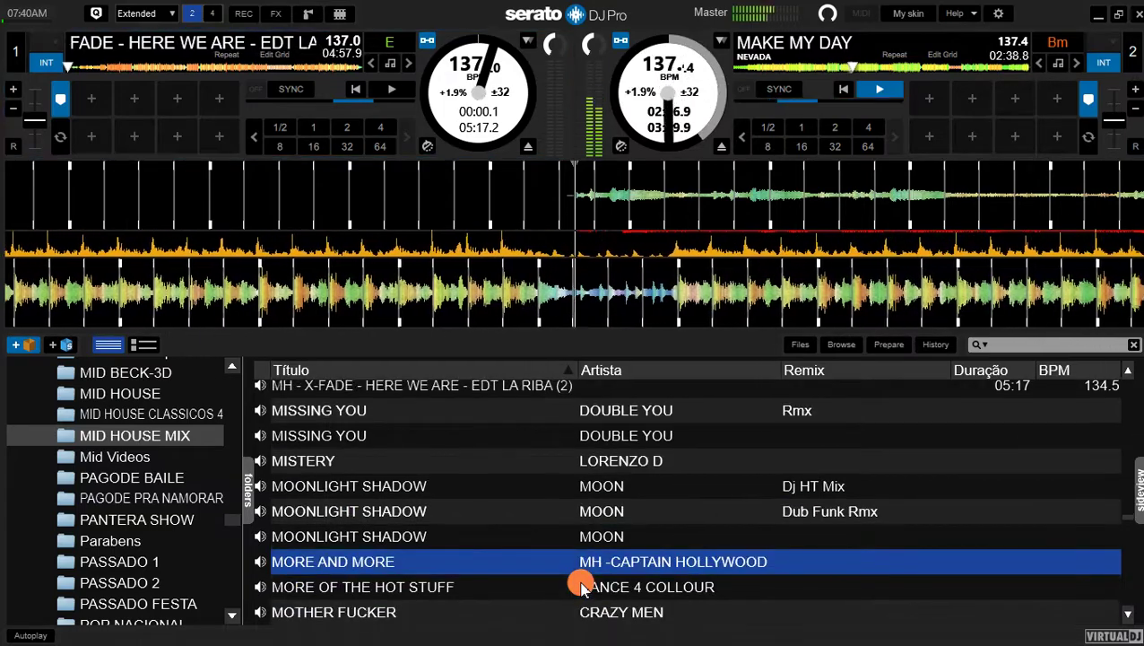
key("Down")
key("Down")
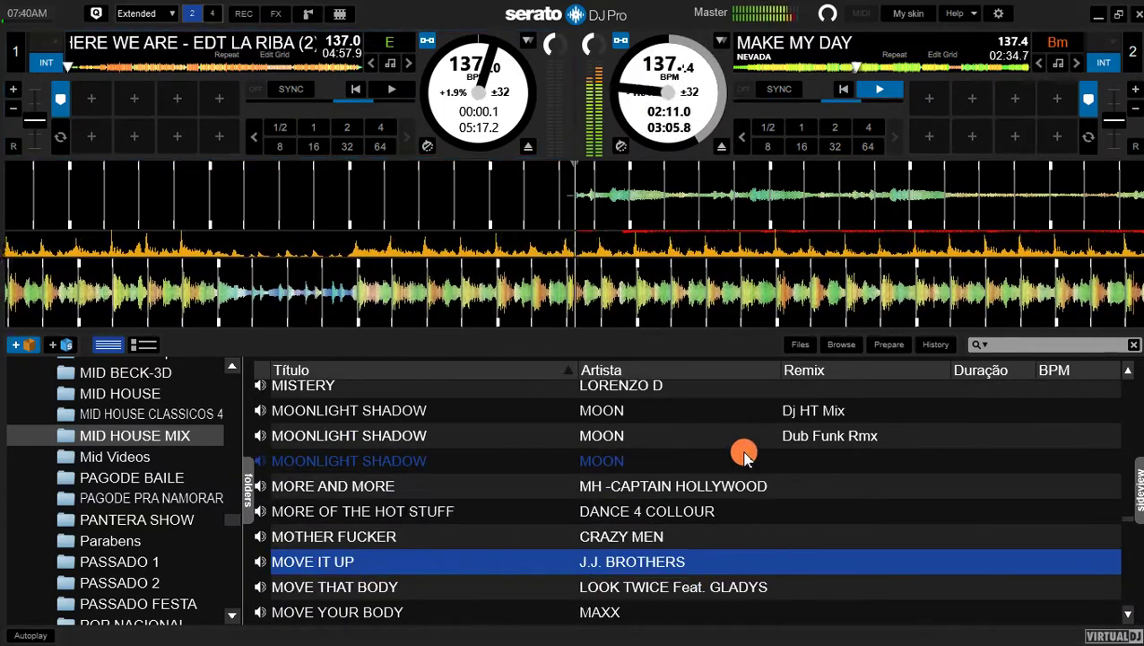
key("Down")
key("Down")
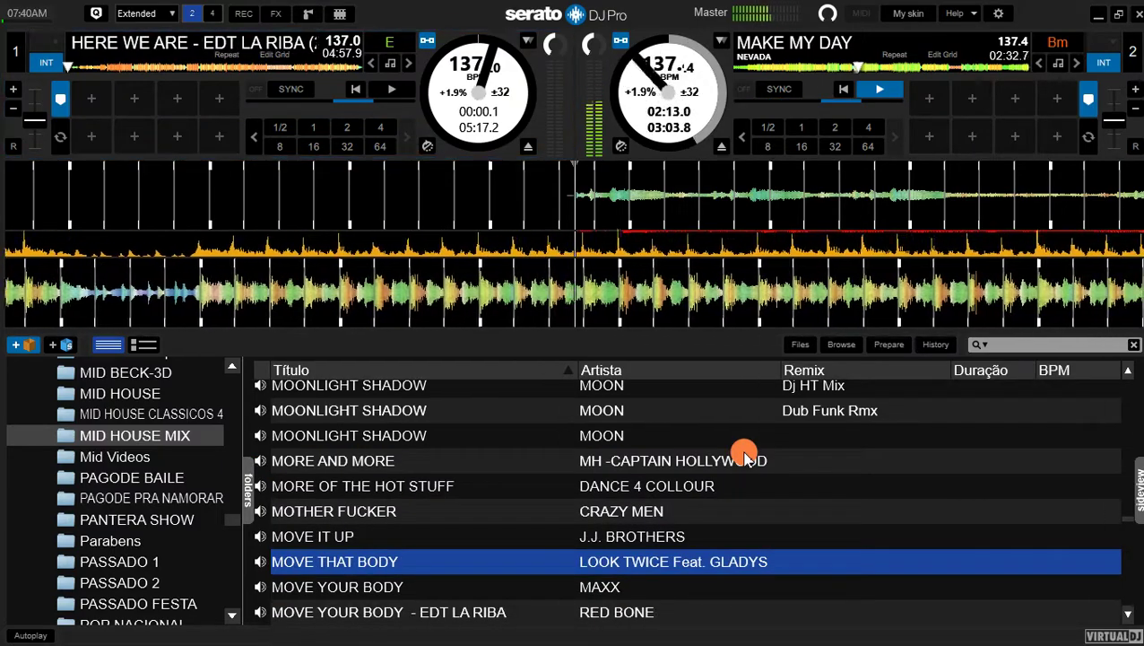
key("Down")
key("Down")
key("Down")
key("Down")
key("Down")
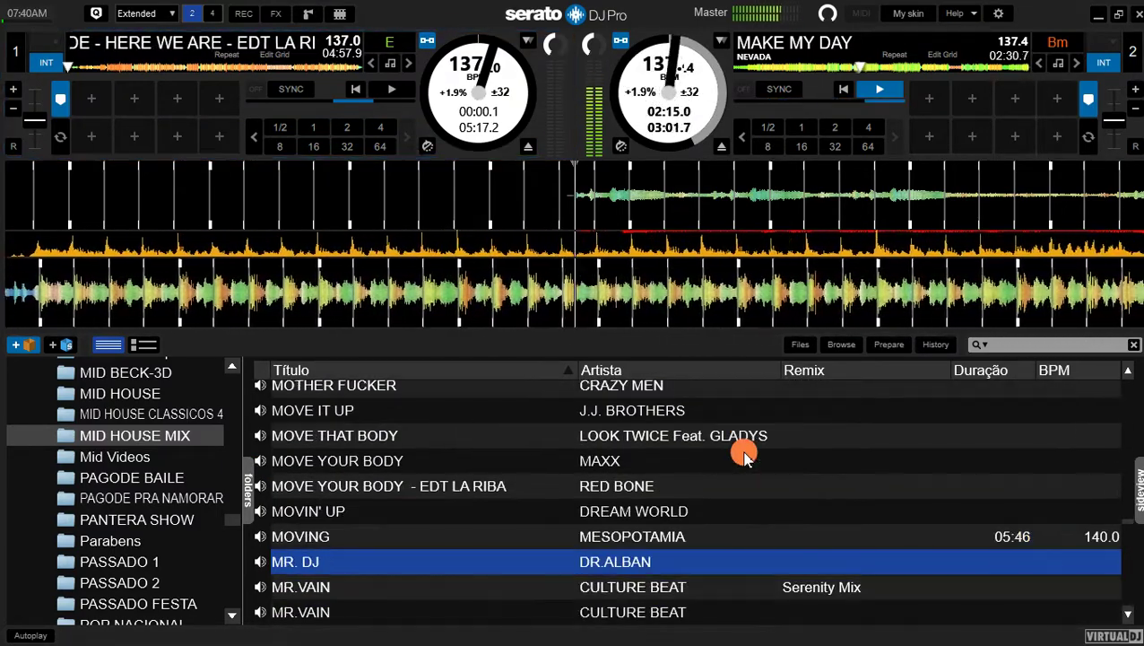
key("Down")
key("Down")
key("Down")
key("Down")
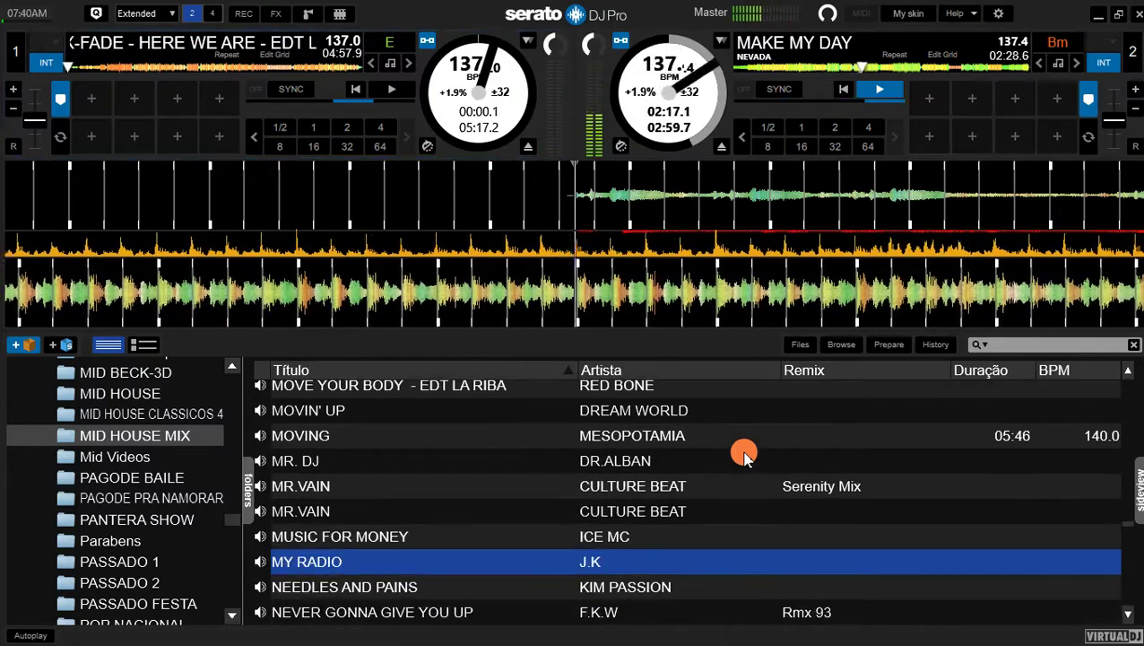
key("Down")
key("Down")
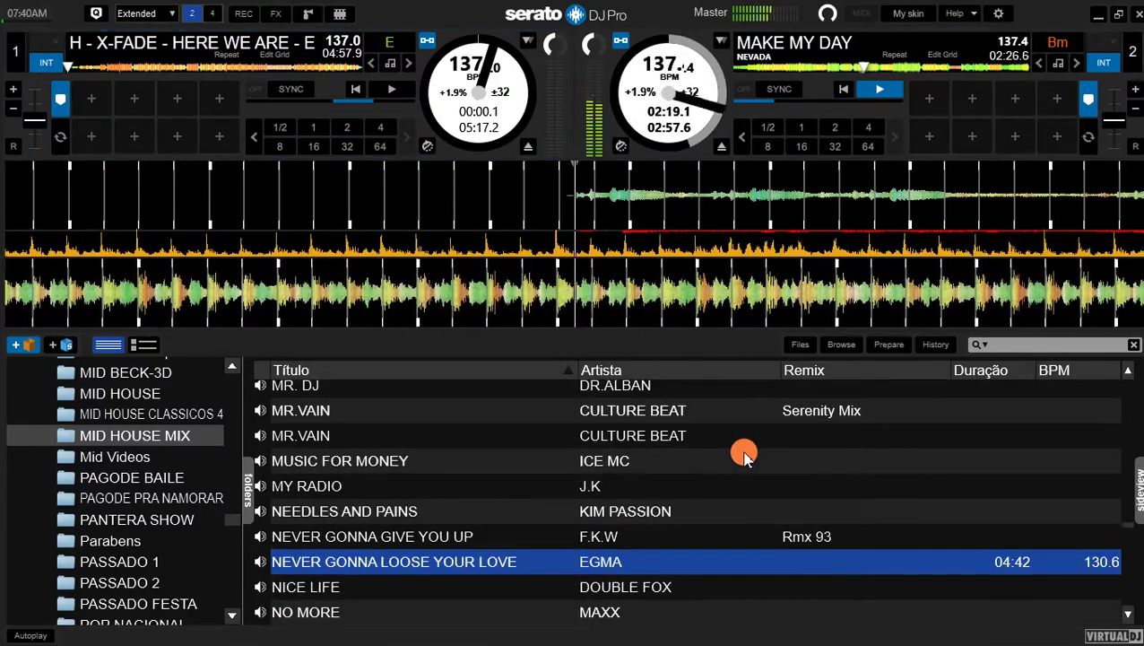
key("Down")
key("Down")
key("Down")
key("Down")
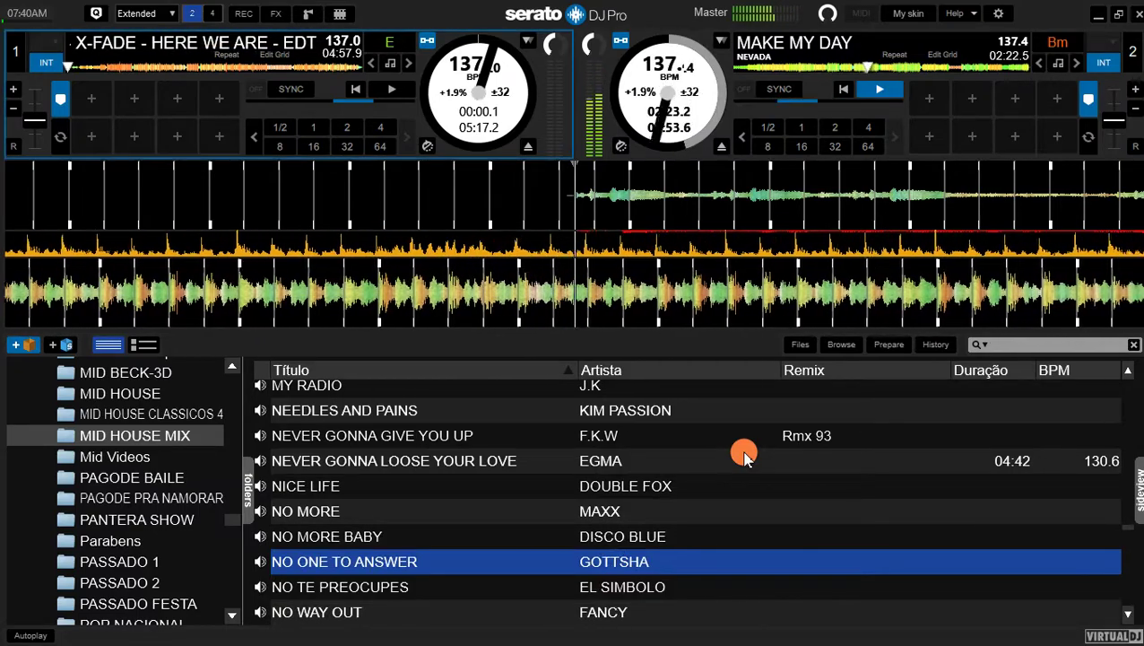
key("Down")
key("Down")
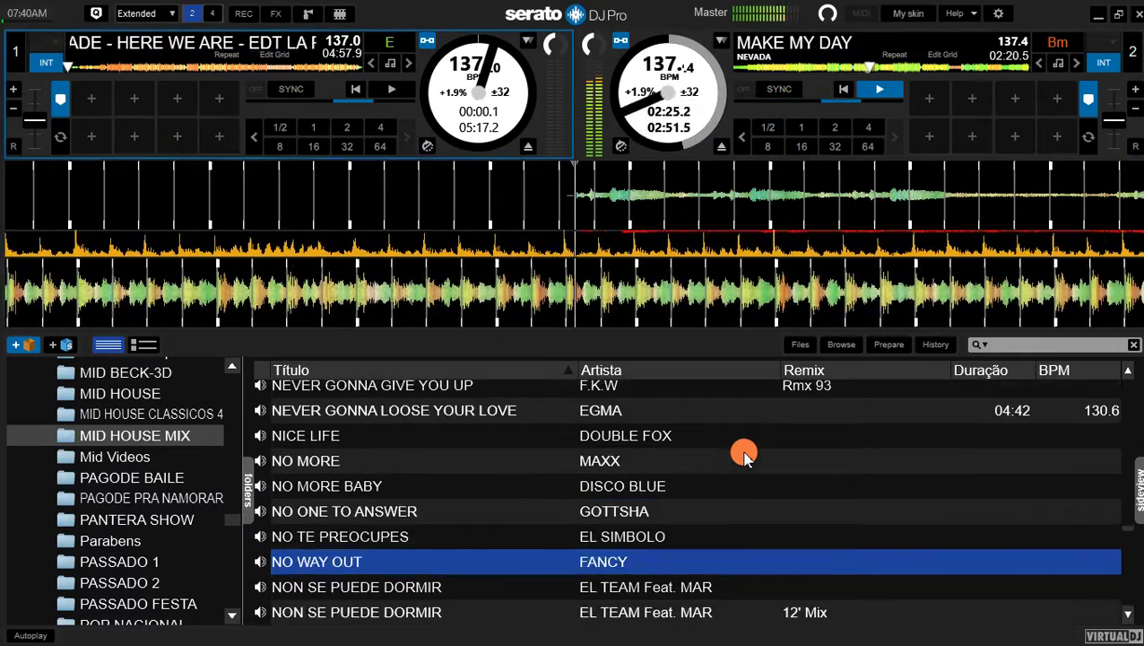
key("Down")
key("Down")
key("Down")
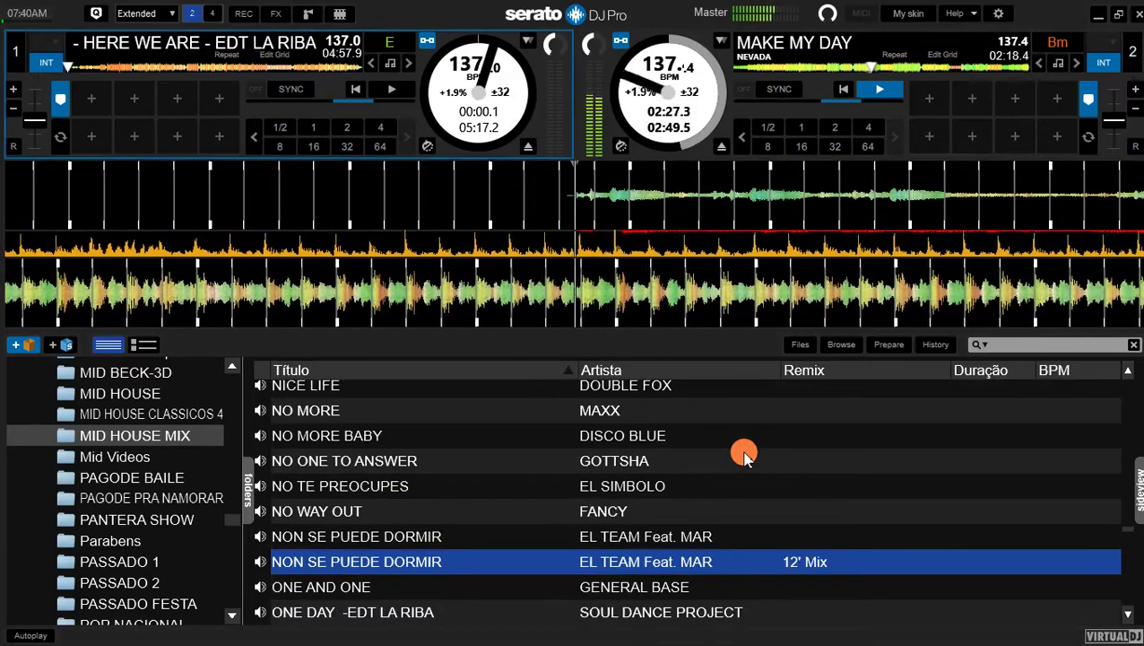
key("Down")
key("Down")
key("Down")
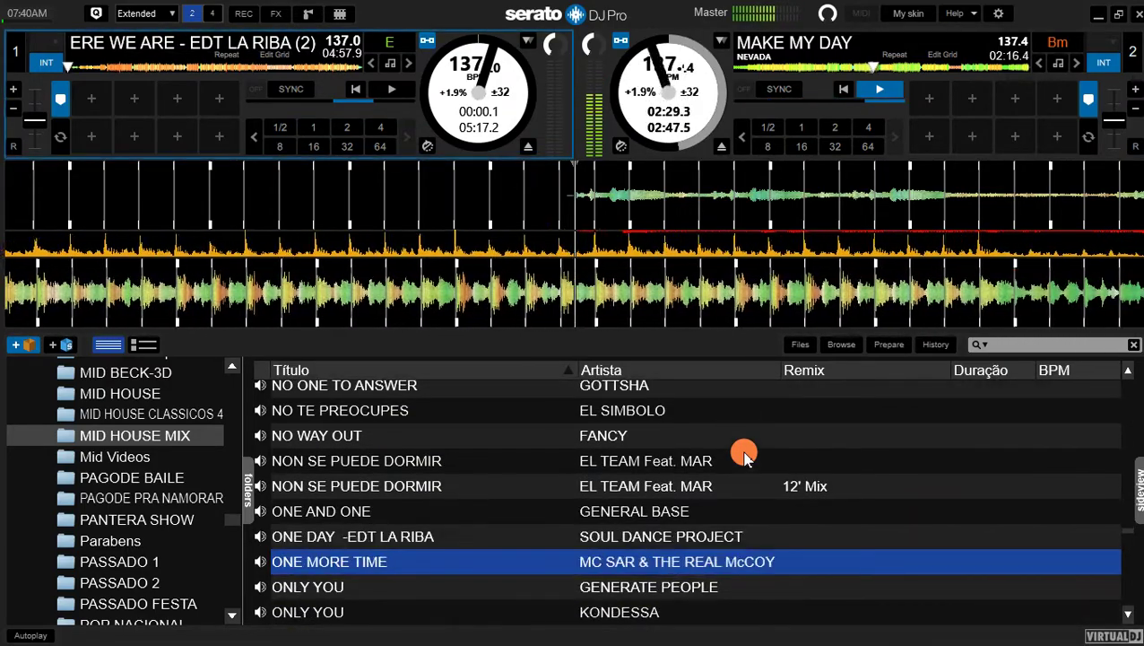
key("Down")
key("Down")
key("Down")
key("Down")
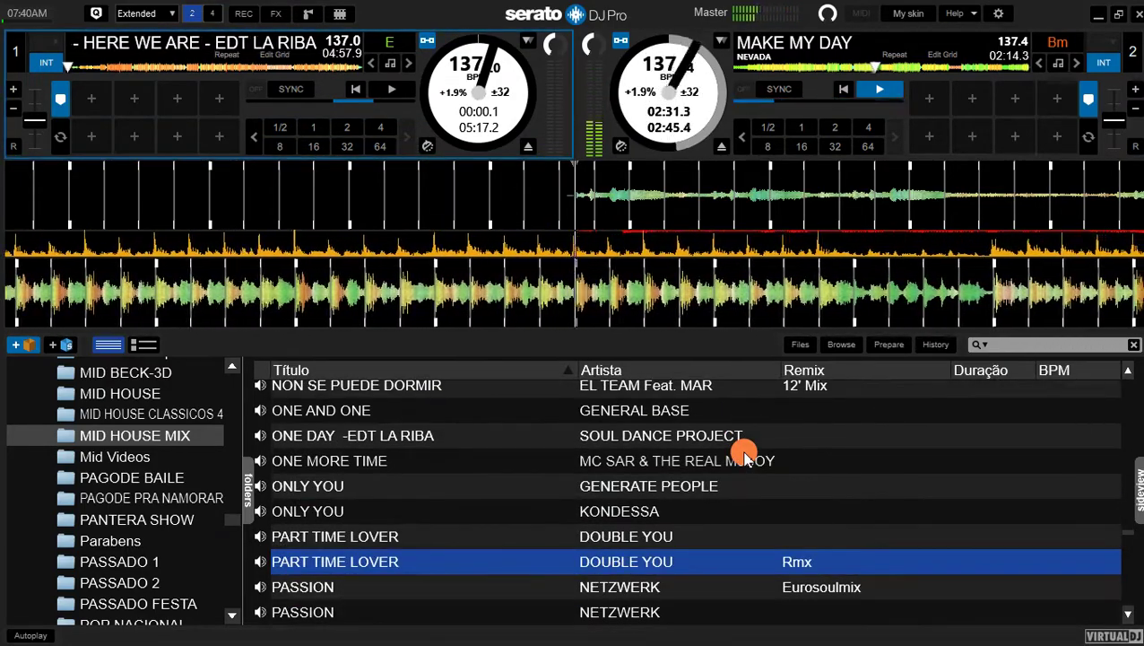
key("Down")
key("Down")
key("Down")
key("Down")
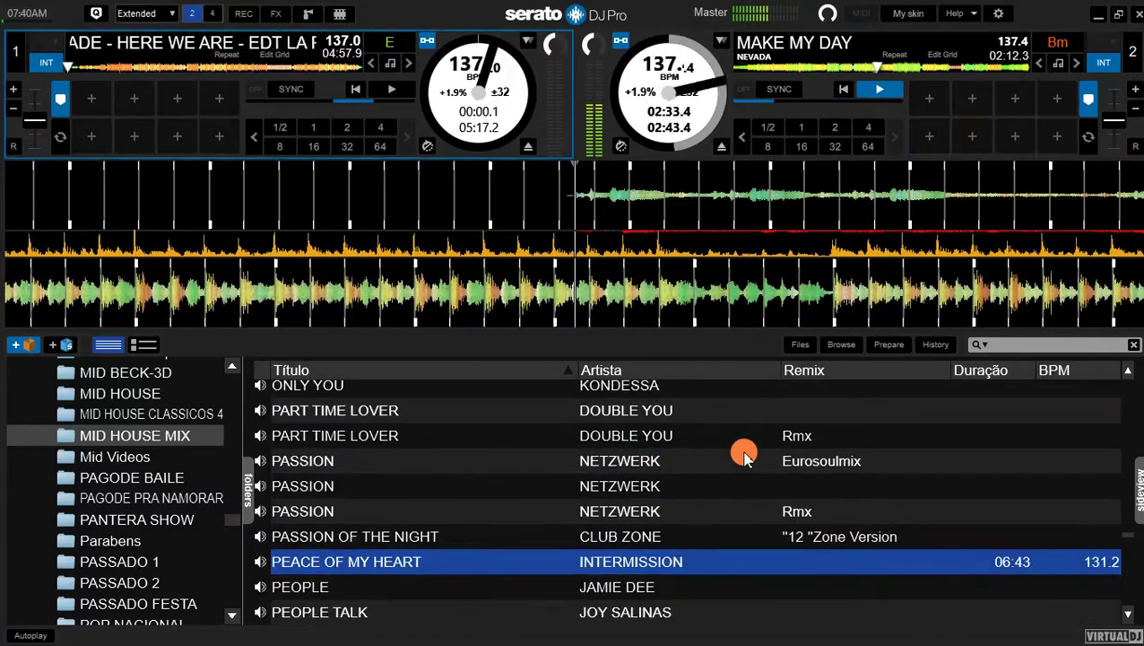
key("Down")
key("Down")
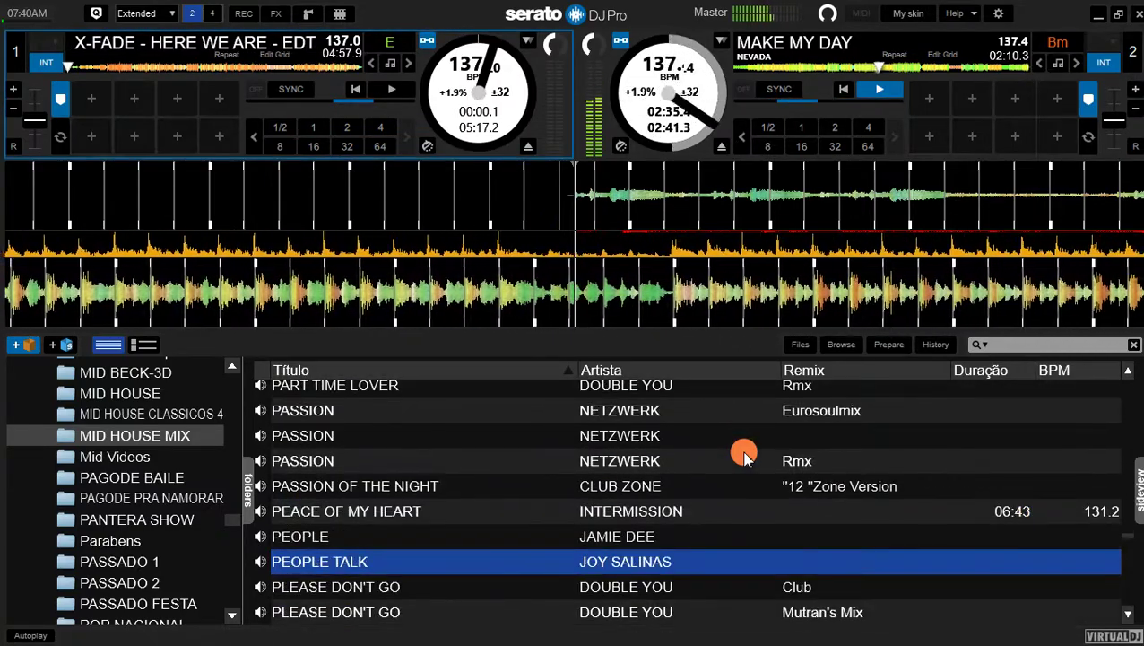
key("Down")
key("Down")
key("Down")
key("Down")
key("Down")
key("Down")
key("Down")
key("Down")
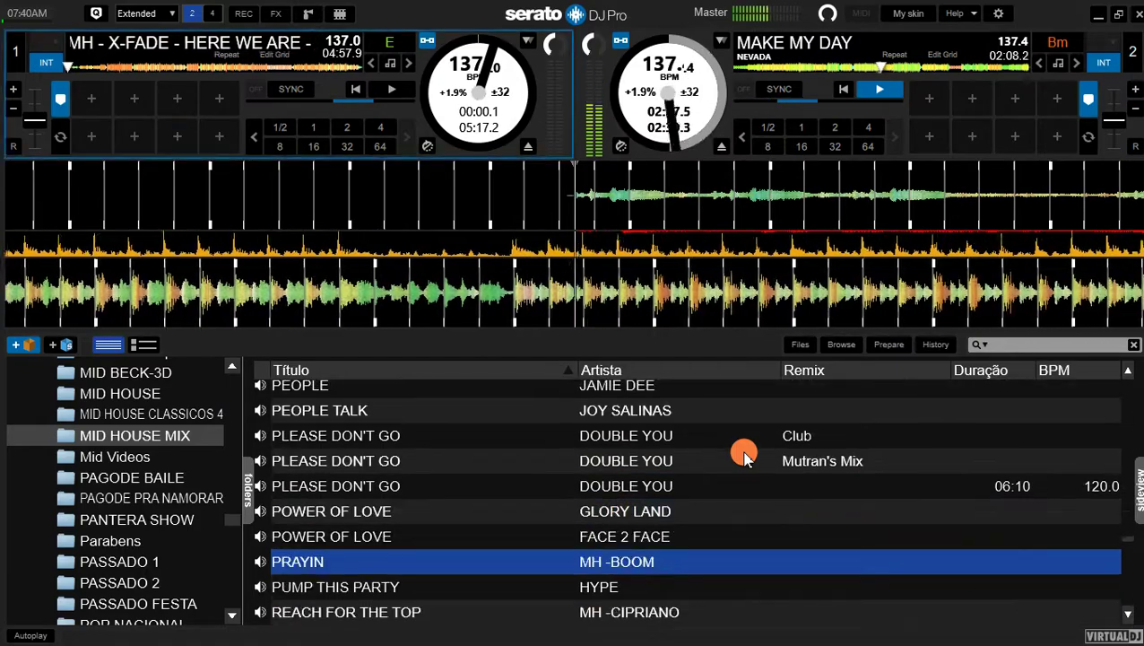
key("Down")
key("Down")
key("Down")
key("Down")
key("Down")
key("Down")
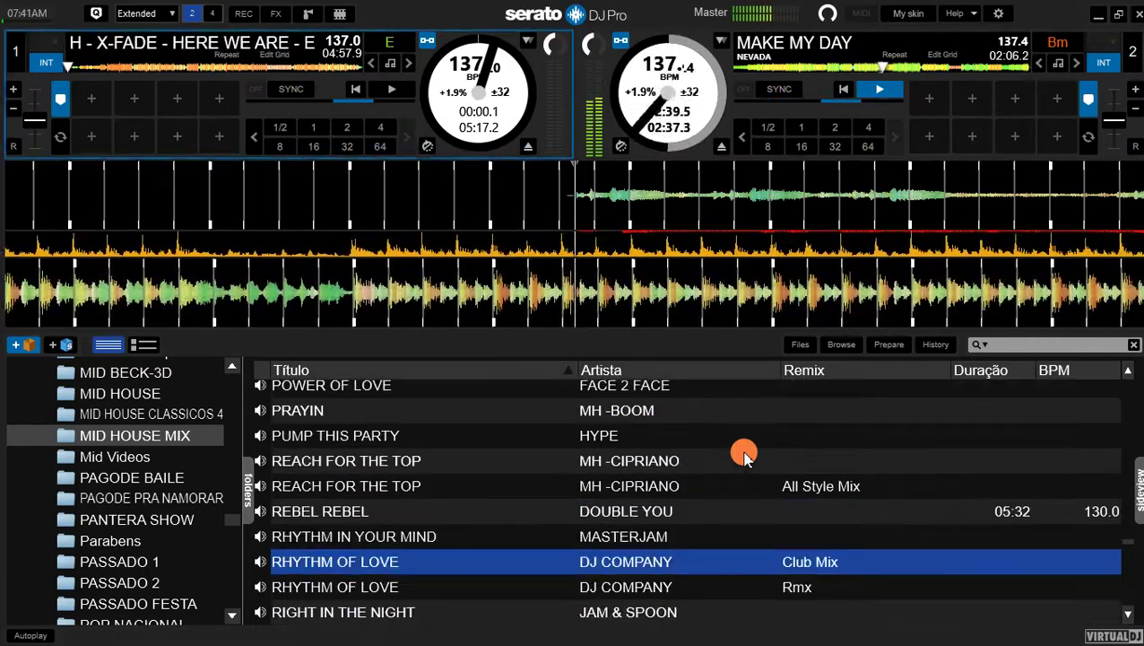
key("Down")
key("Down")
key("Down")
key("Down")
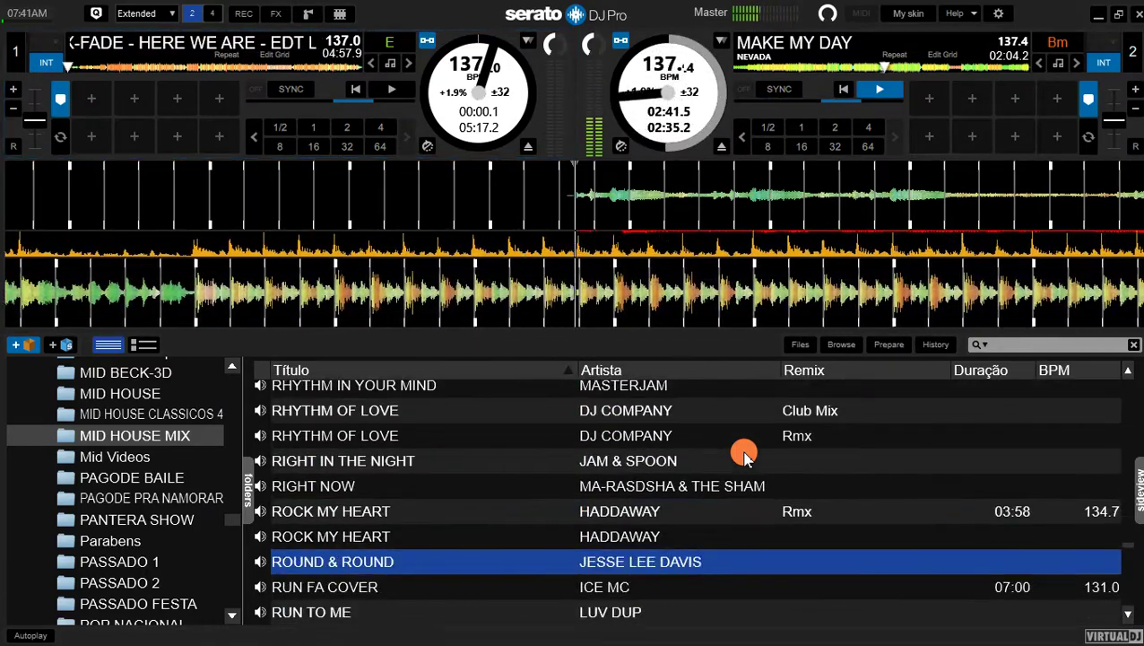
key("Up")
key("Up")
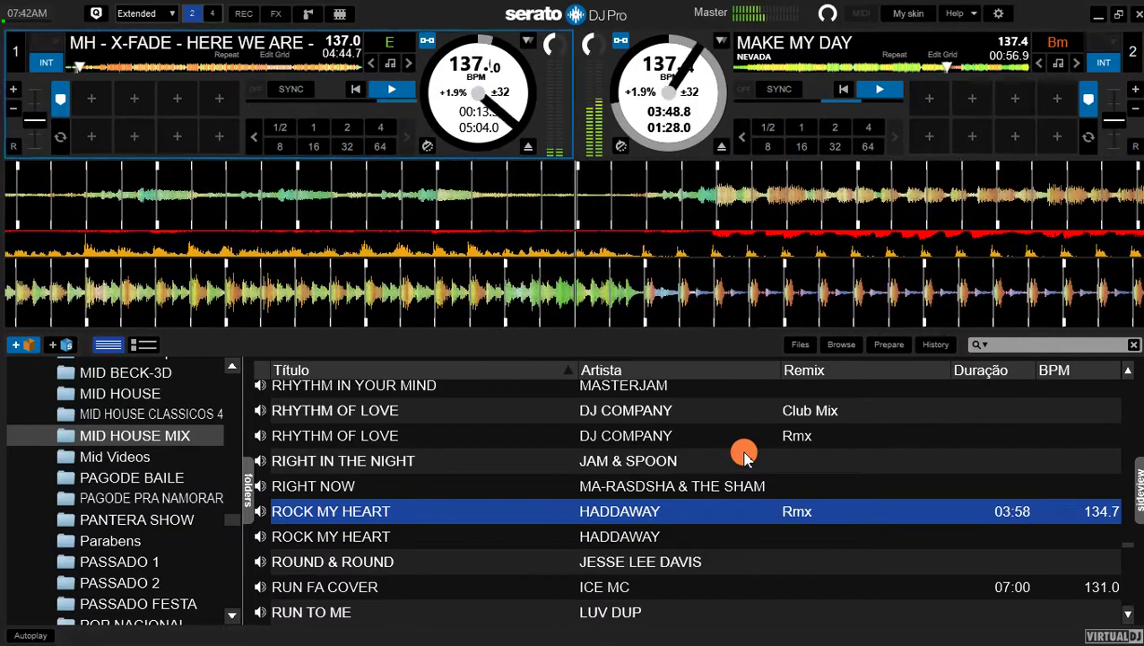
Step: Switch the mix from MAKE MY DAY to the X-FADE track on deck 1, then briefly show and hide the sampler
left_click(1002, 194)
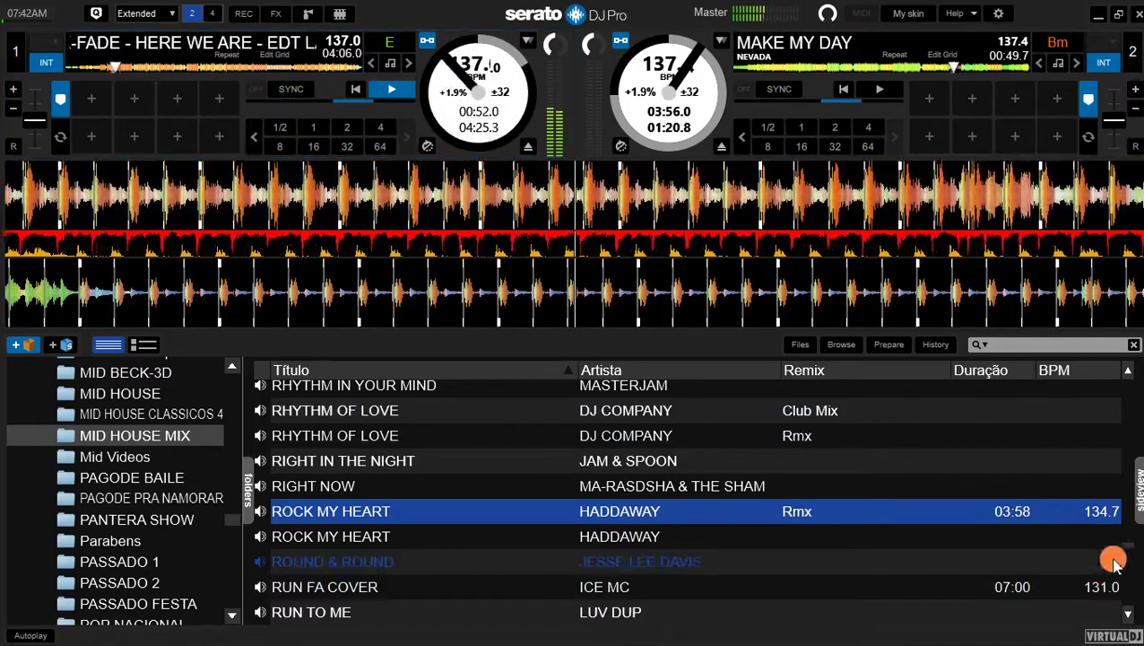
left_click_drag(1137, 493, 863, 475)
left_click(863, 480)
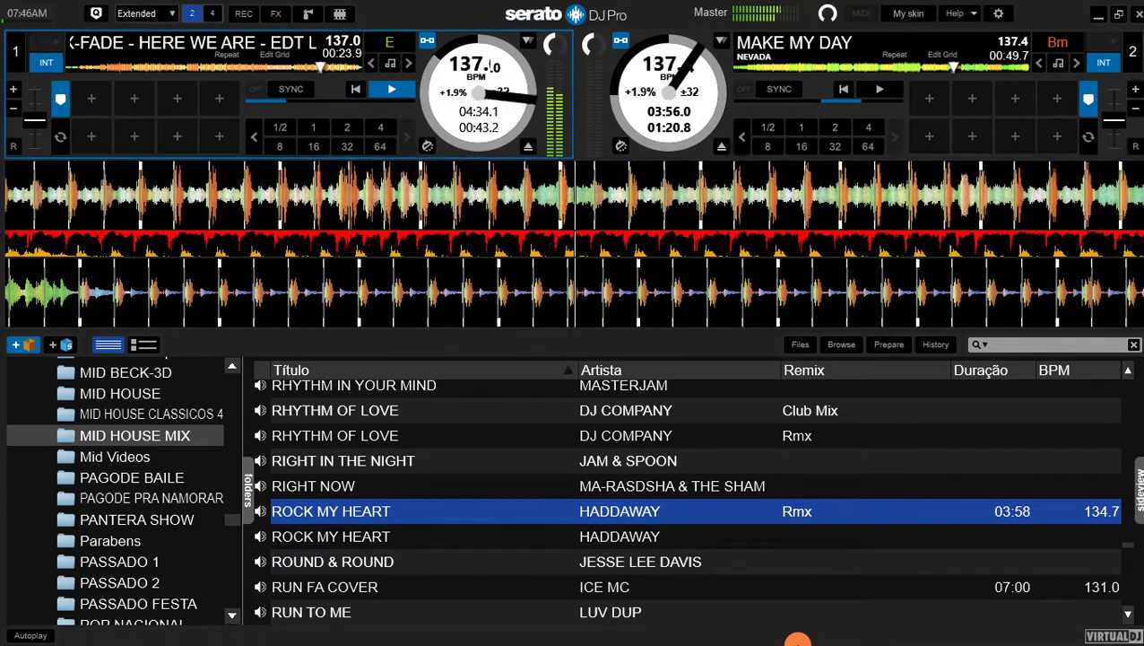
Step: Show the AUDIO FX sampler bank and play the dj clayton mix sample over the end of the X-FADE track
left_click(487, 66)
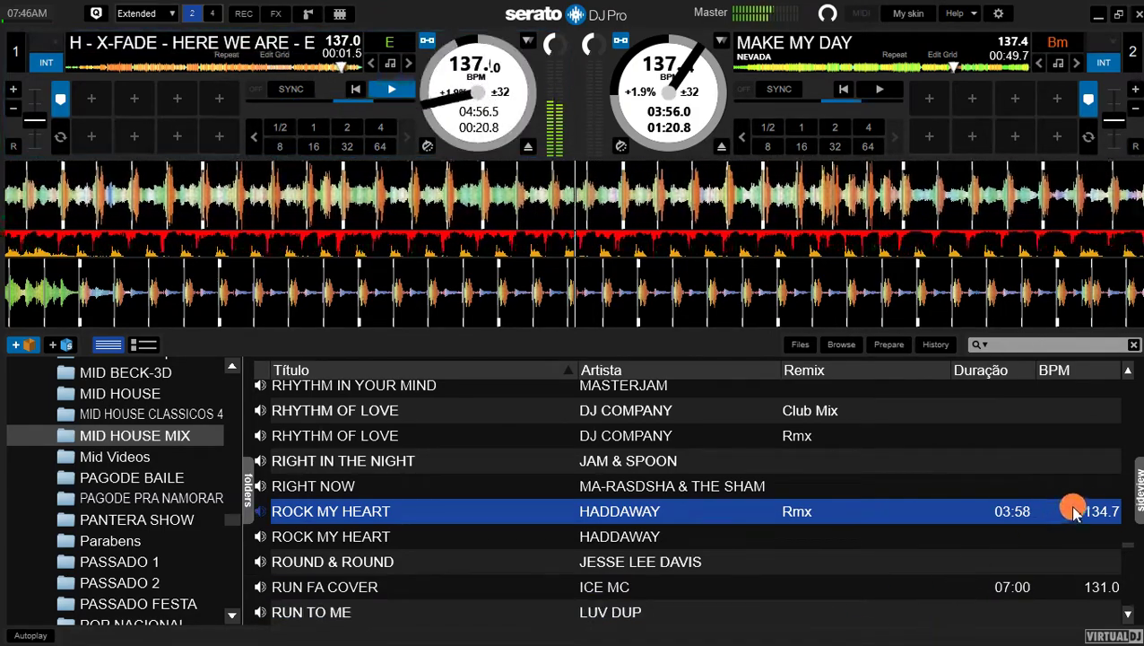
left_click(1138, 484)
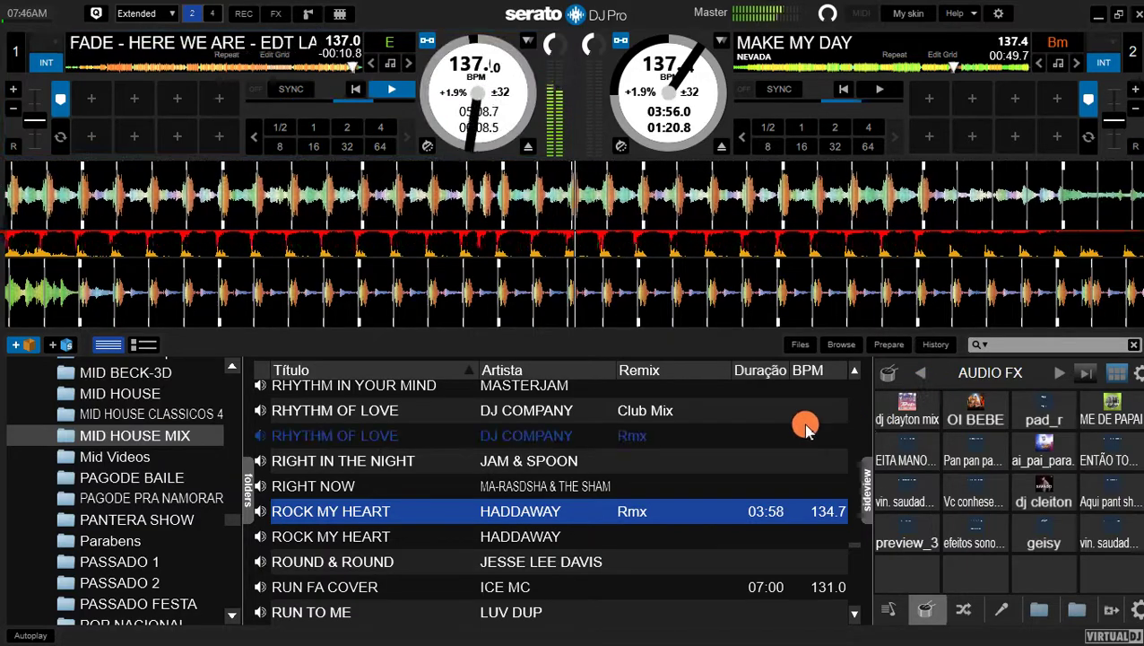
left_click(902, 412)
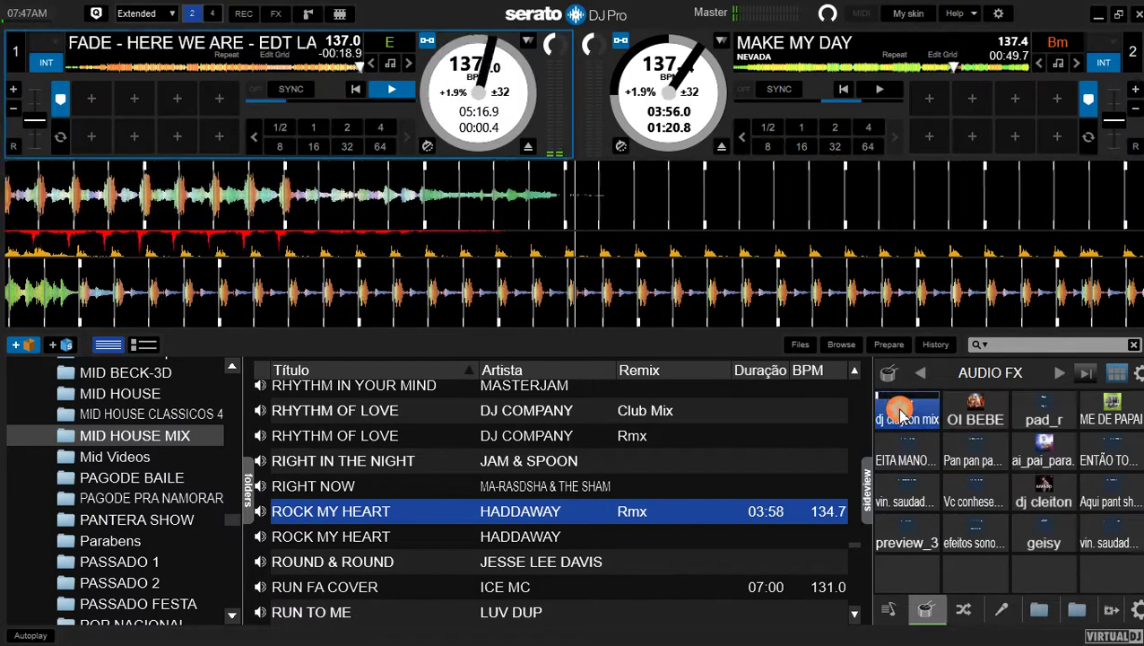